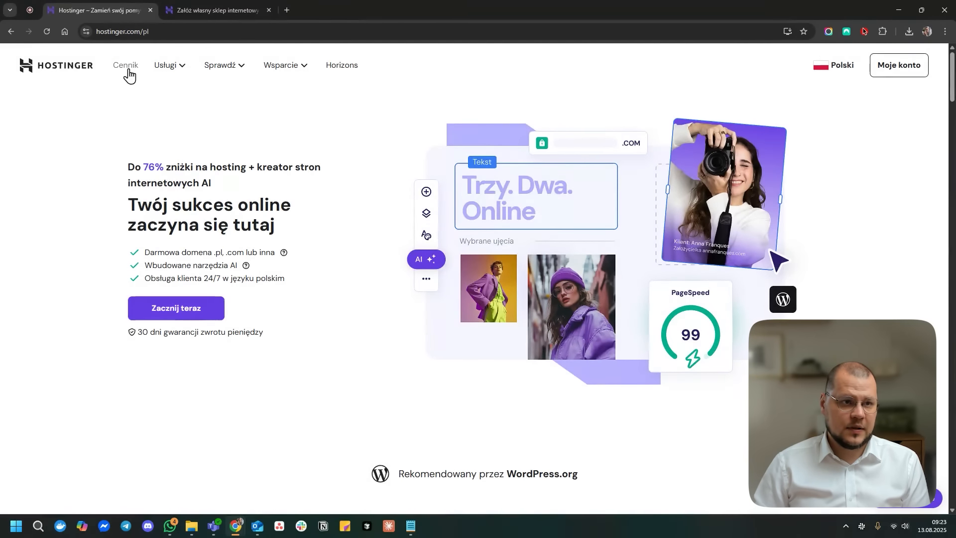
# - Open the Cennik pricing page and scroll through the Single, Premium, Business and Cloud Startup plans
pyautogui.click(127, 74)
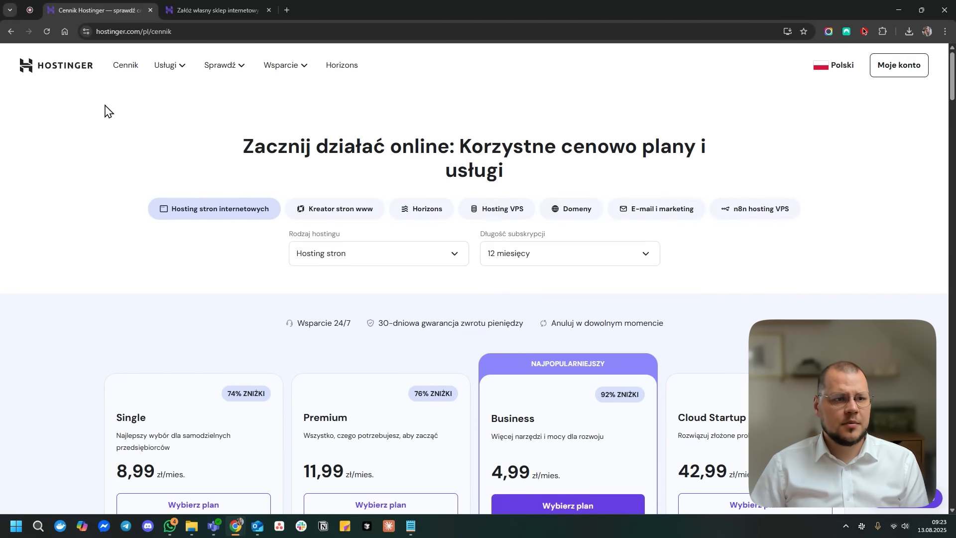
pyautogui.scroll(-4, 625, 383)
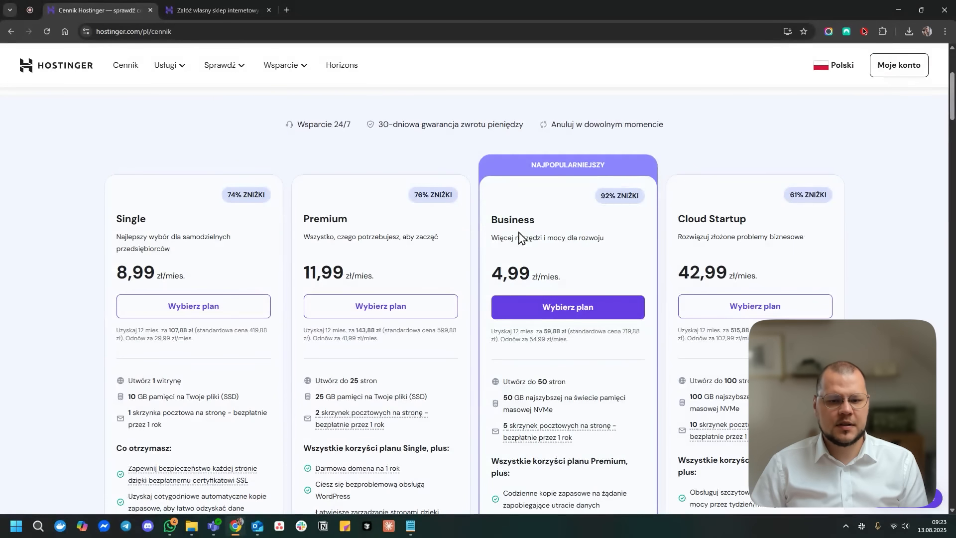
pyautogui.scroll(-2, 520, 238)
pyautogui.moveTo(516, 394); pyautogui.dragTo(574, 405)
# - Read the Business plan's features and highlight its monthly price
pyautogui.moveTo(550, 448)
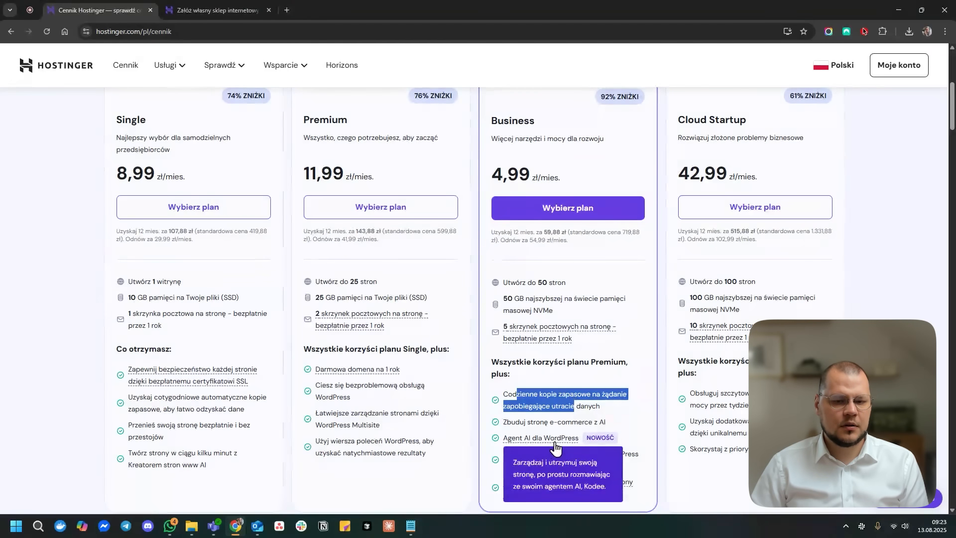
pyautogui.click(587, 362)
pyautogui.moveTo(570, 334)
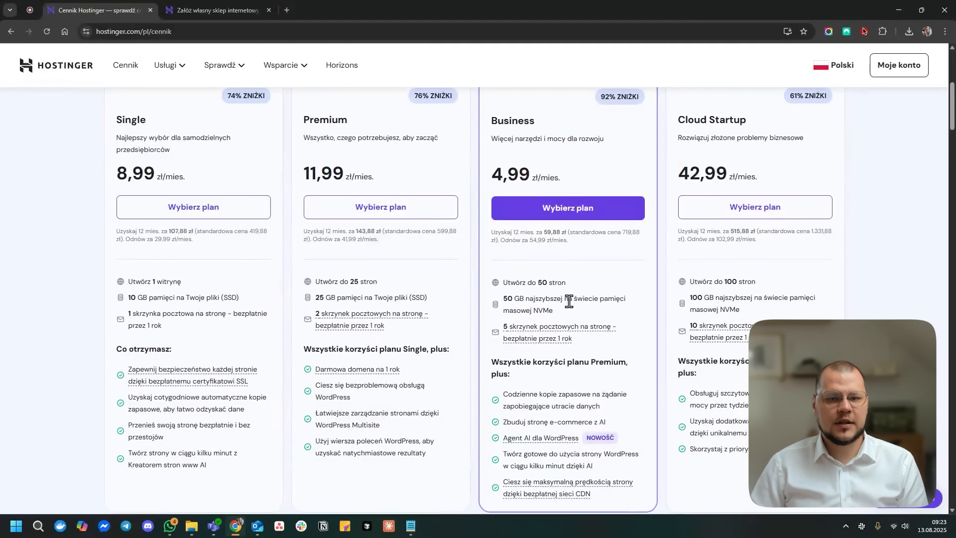
pyautogui.scroll(-4, 567, 298)
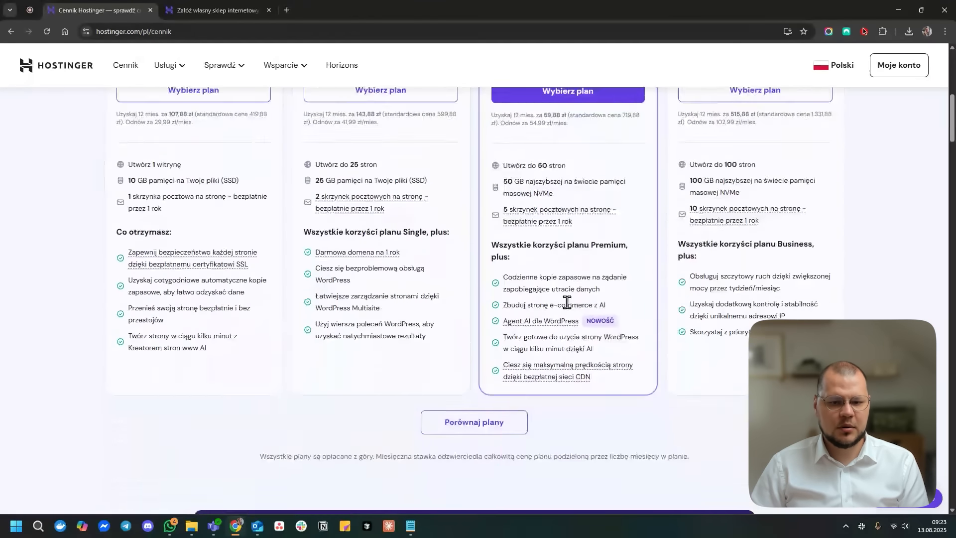
pyautogui.scroll(5, 579, 351)
pyautogui.scroll(2, 579, 351)
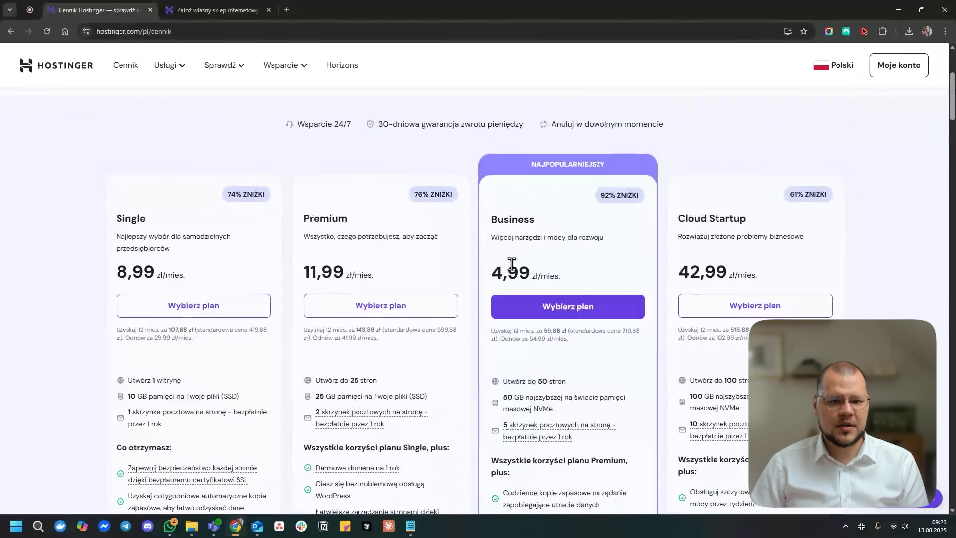
pyautogui.moveTo(505, 274); pyautogui.dragTo(587, 320)
# - Add the Business plan to the cart and check its free domain notice and order total
pyautogui.click(586, 318)
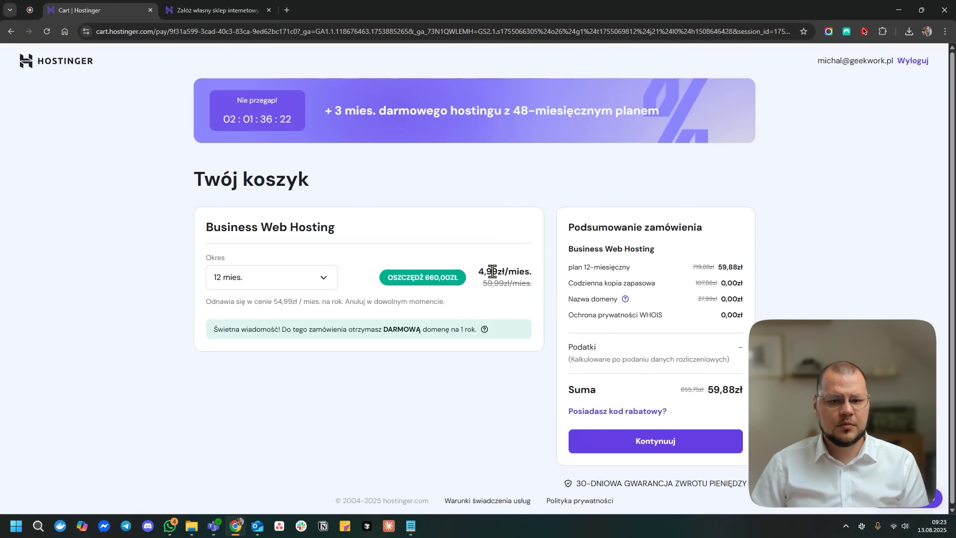
pyautogui.moveTo(236, 330); pyautogui.dragTo(477, 330)
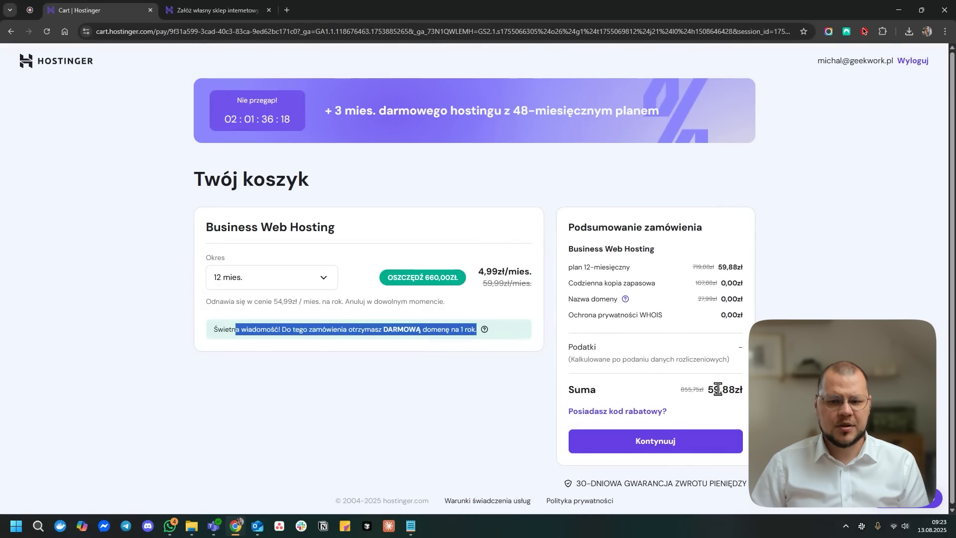
pyautogui.moveTo(706, 389); pyautogui.dragTo(742, 390)
# - Apply discount code GEEKWORK10 for 10% off, bringing the total to 53,89 zł
pyautogui.click(652, 413)
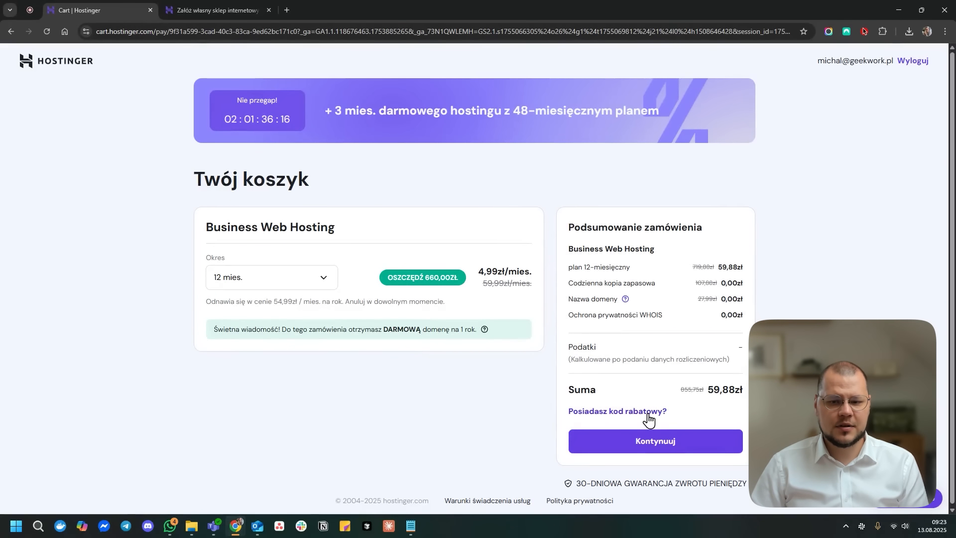
pyautogui.click(638, 450)
pyautogui.write('GEE')
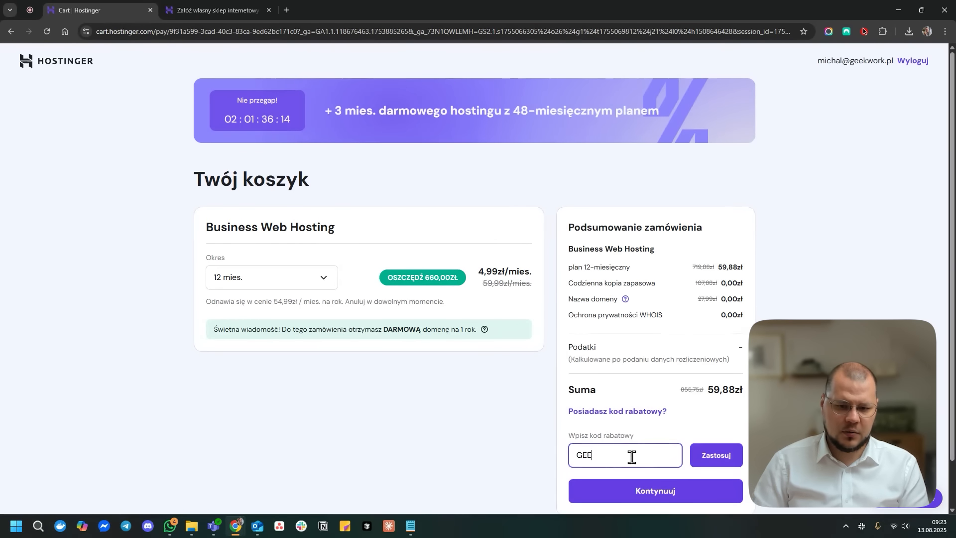
pyautogui.write('KWORK10')
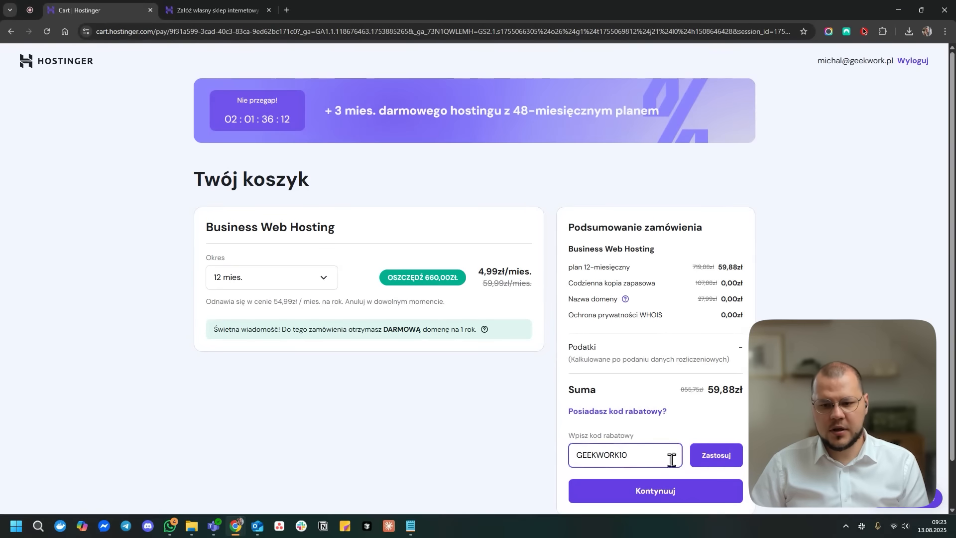
pyautogui.click(709, 458)
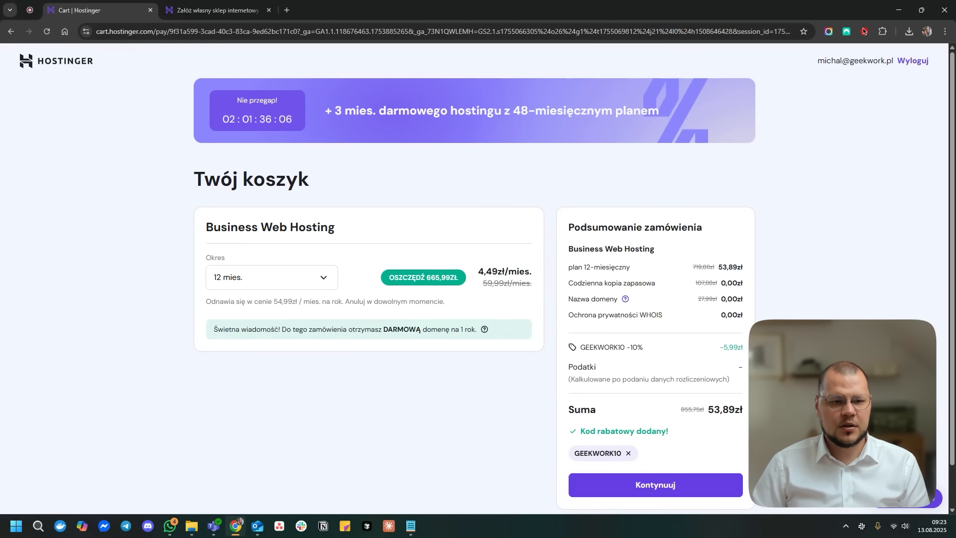
# - Switch billing to 48 months and check the savings, discount and new 690,77 zł total
pyautogui.click(313, 273)
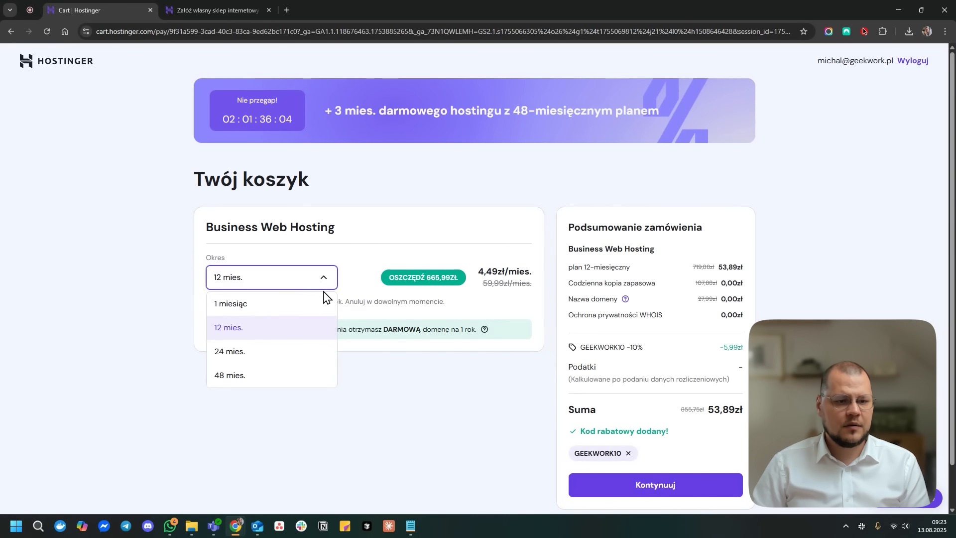
pyautogui.click(300, 380)
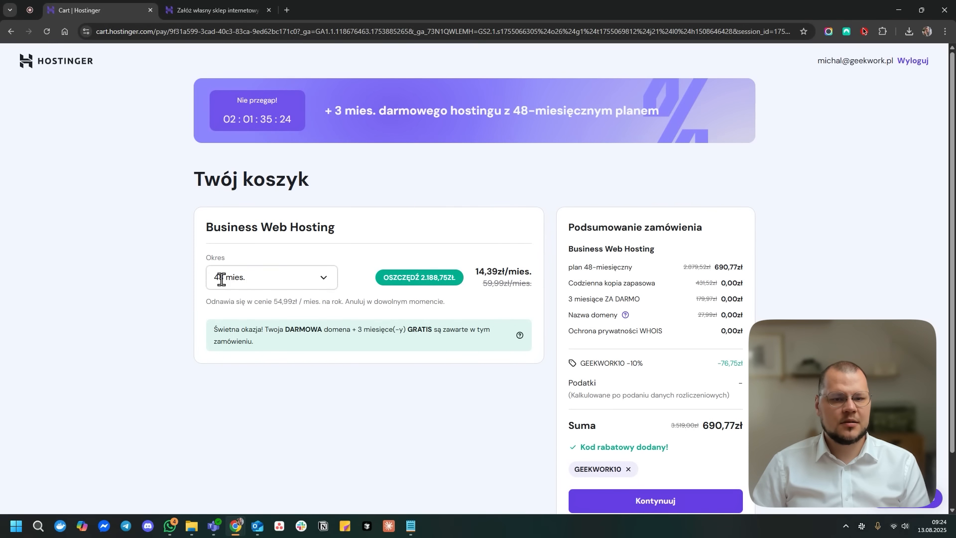
pyautogui.moveTo(421, 276); pyautogui.dragTo(461, 279)
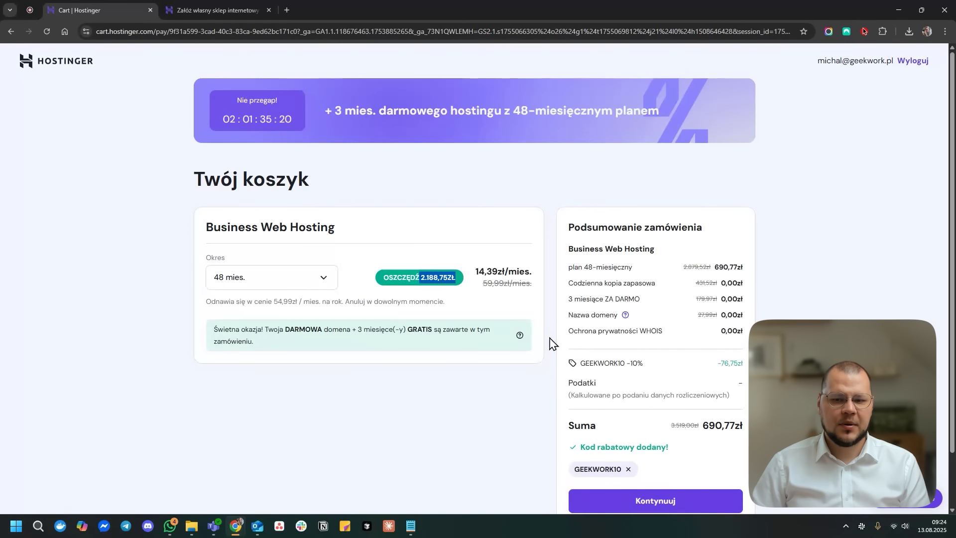
pyautogui.moveTo(724, 365); pyautogui.dragTo(749, 366)
pyautogui.click(757, 368)
pyautogui.moveTo(747, 426); pyautogui.dragTo(681, 427)
pyautogui.click(760, 427)
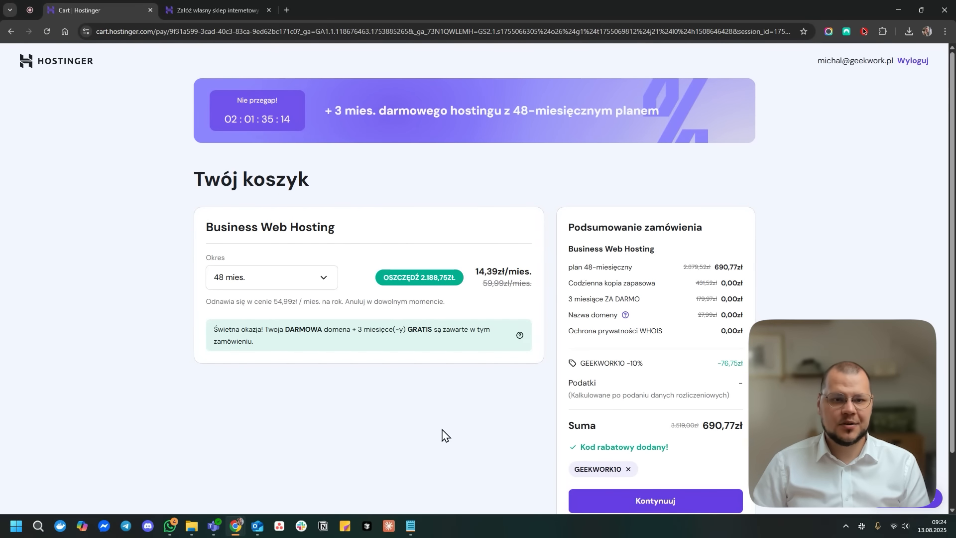
# - Review the free-months banner and free-domain notice in the updated order summary
pyautogui.moveTo(357, 108); pyautogui.dragTo(378, 112)
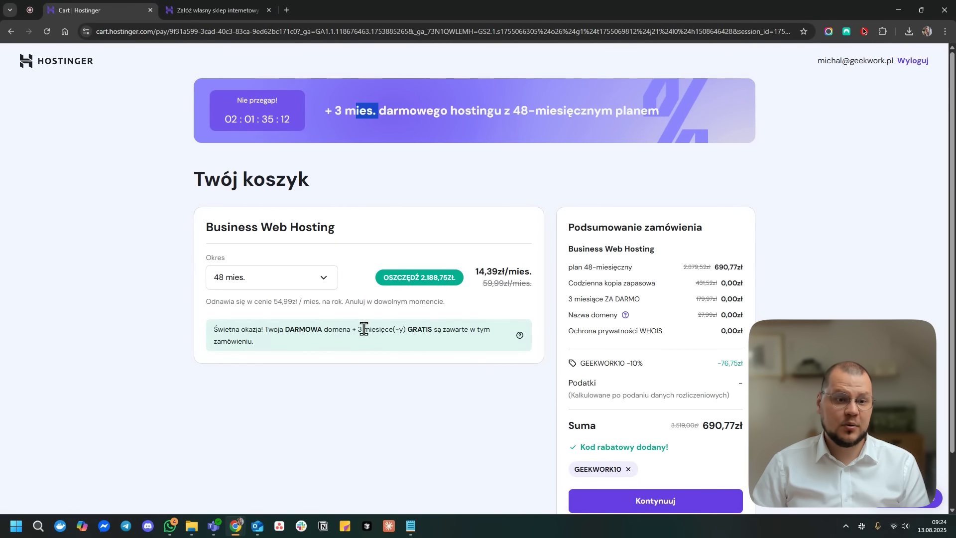
pyautogui.moveTo(315, 332); pyautogui.dragTo(298, 330)
pyautogui.click(306, 369)
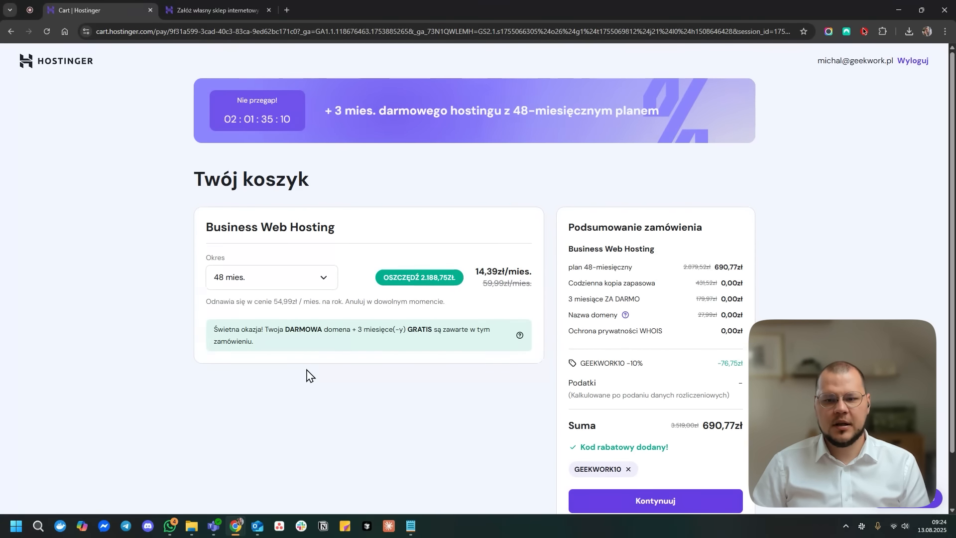
pyautogui.scroll(-2, 307, 370)
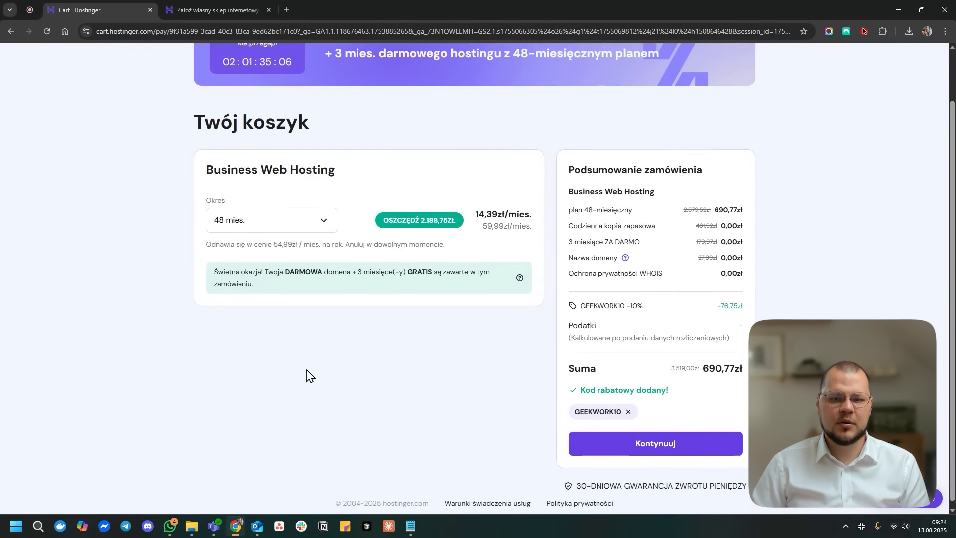
pyautogui.scroll(2, 307, 376)
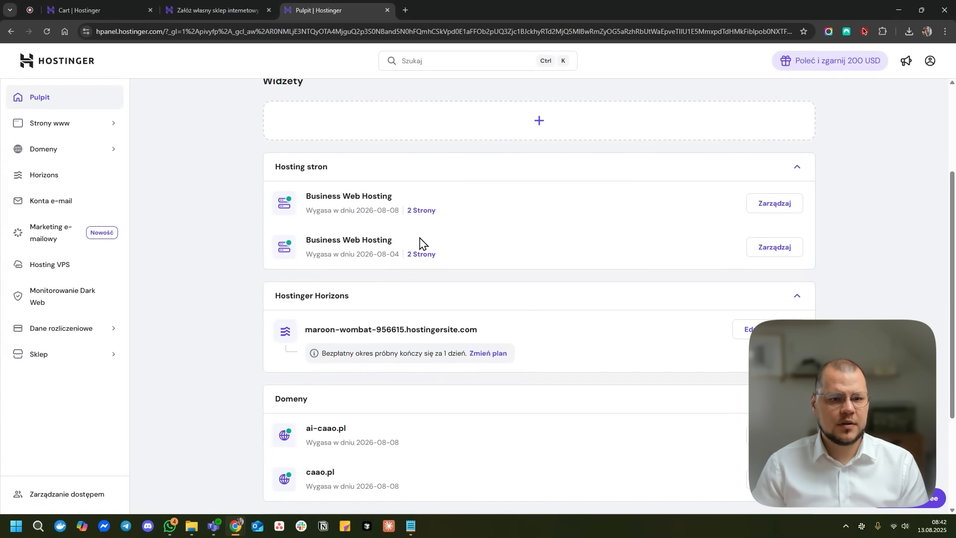
pyautogui.click(434, 215)
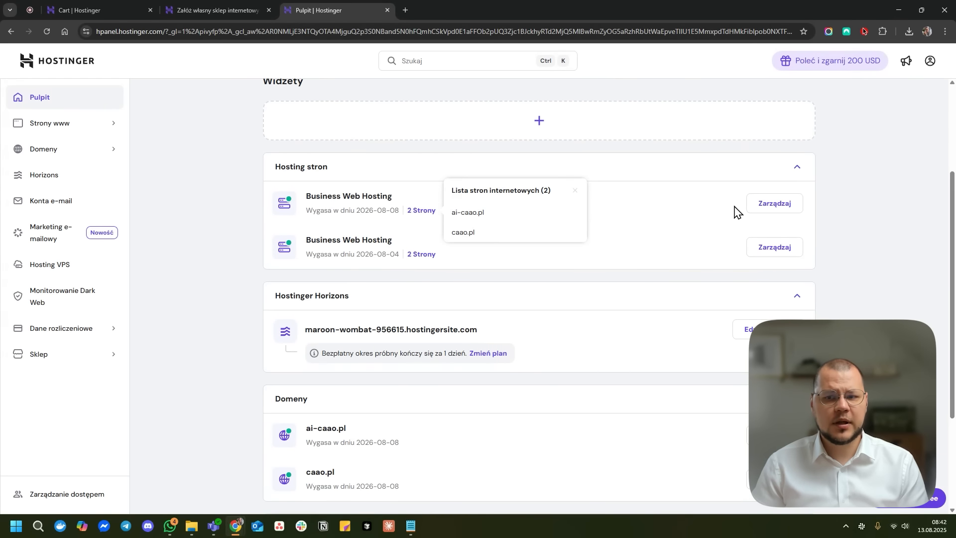
pyautogui.click(775, 208)
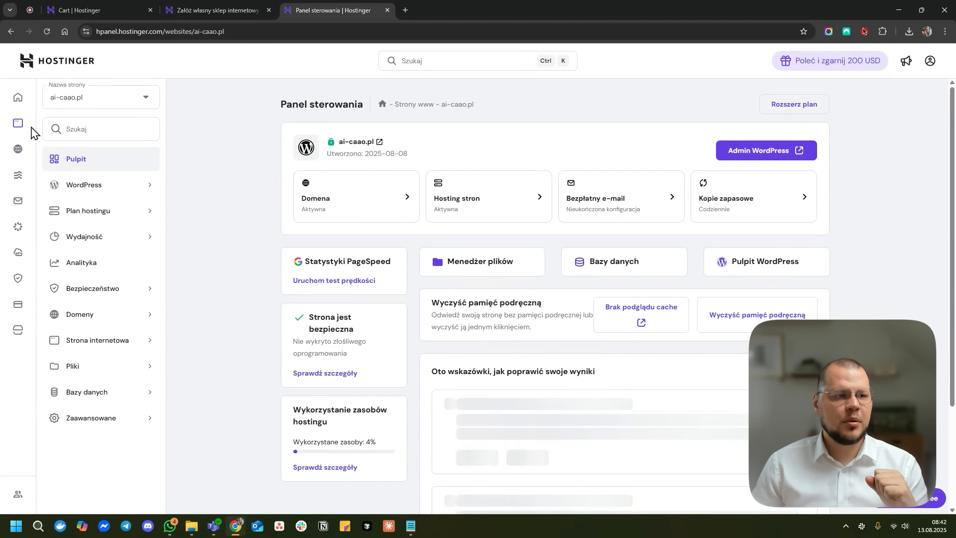
pyautogui.click(18, 97)
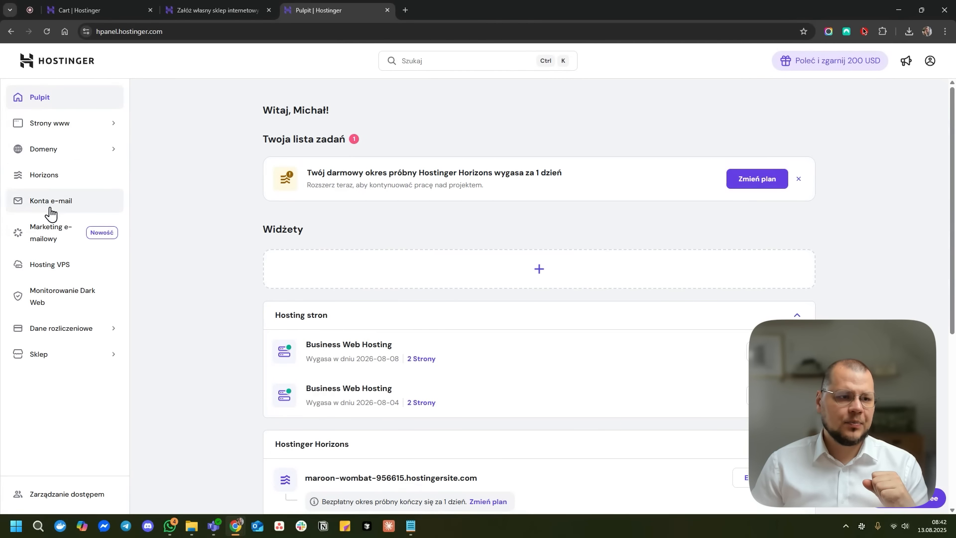
# - Open Strony www to see four websites grouped under the two Business Web Hosting plans
pyautogui.click(72, 131)
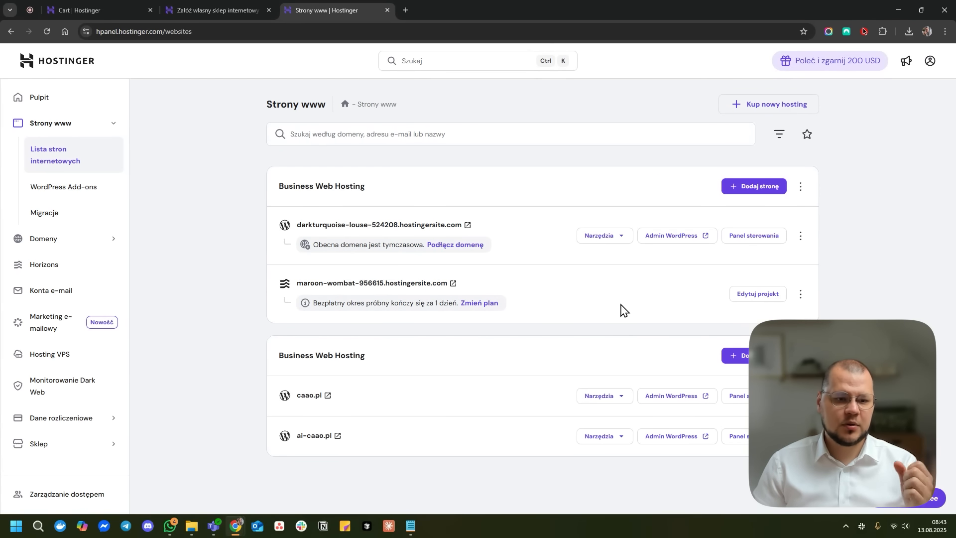
pyautogui.moveTo(276, 359); pyautogui.dragTo(365, 359)
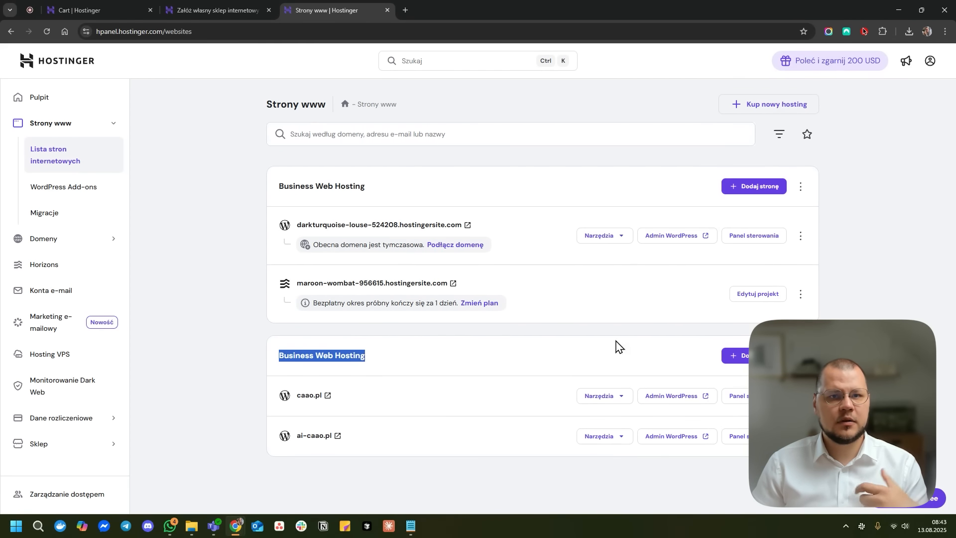
pyautogui.click(560, 350)
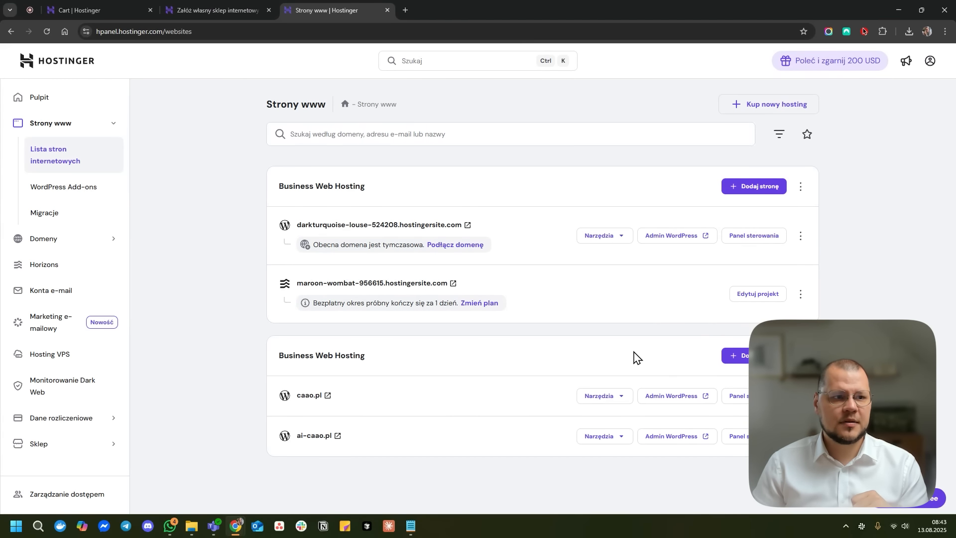
pyautogui.click(111, 99)
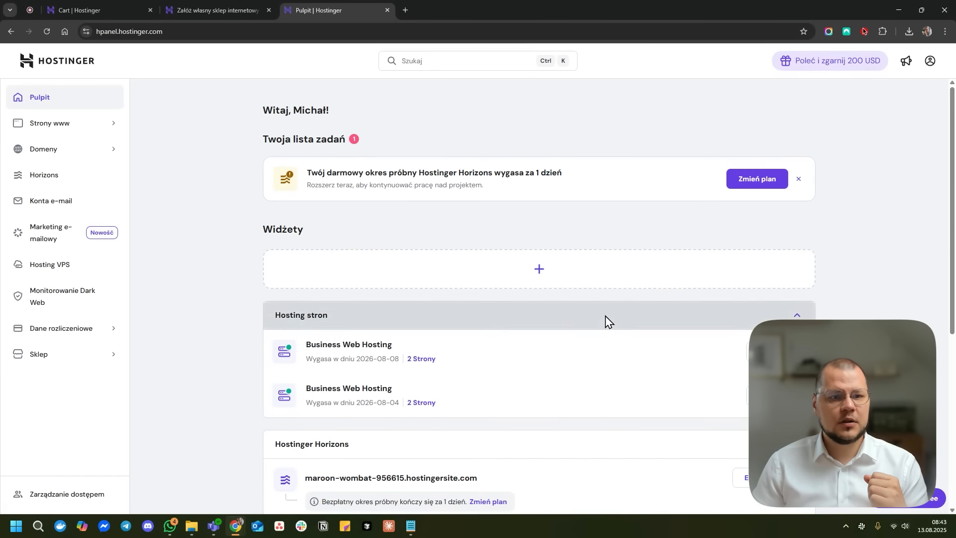
pyautogui.scroll(-6, 669, 409)
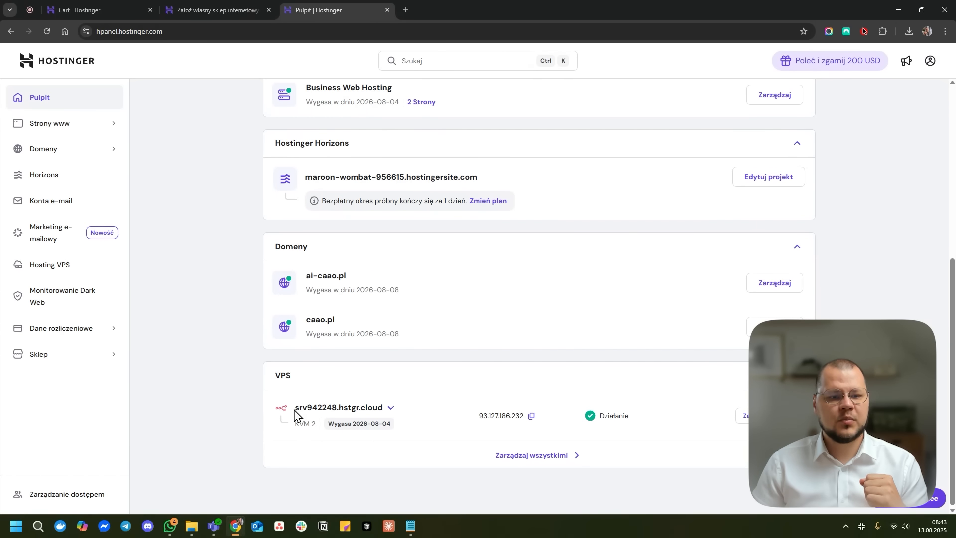
pyautogui.moveTo(295, 409); pyautogui.dragTo(404, 432)
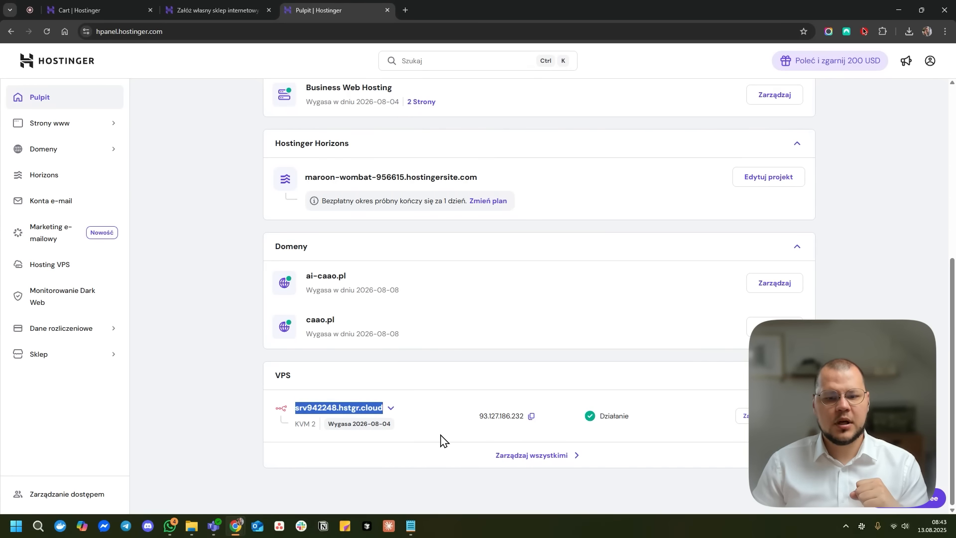
pyautogui.scroll(7, 438, 429)
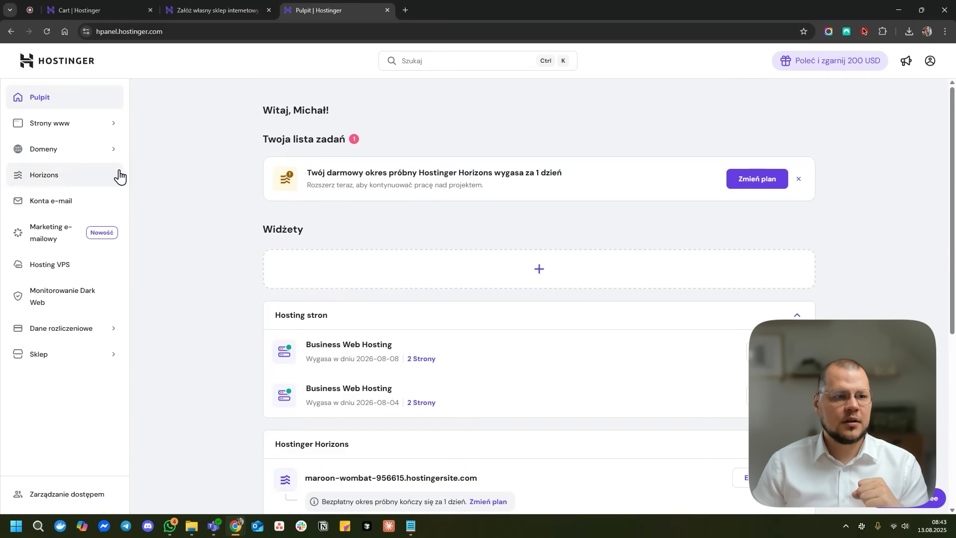
pyautogui.click(94, 132)
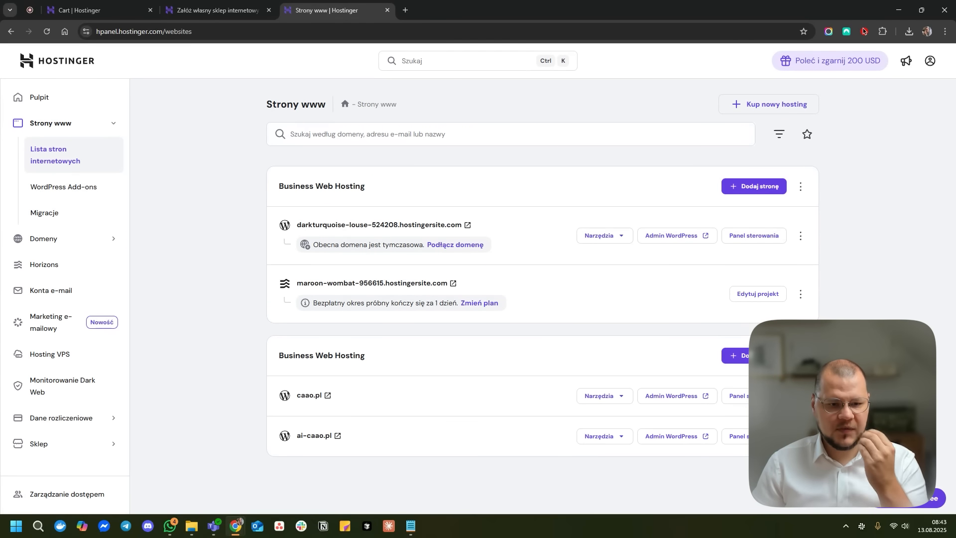
# - Add a new WordPress site from the Business Web Hosting card's Dodaj stronę menu
pyautogui.click(765, 188)
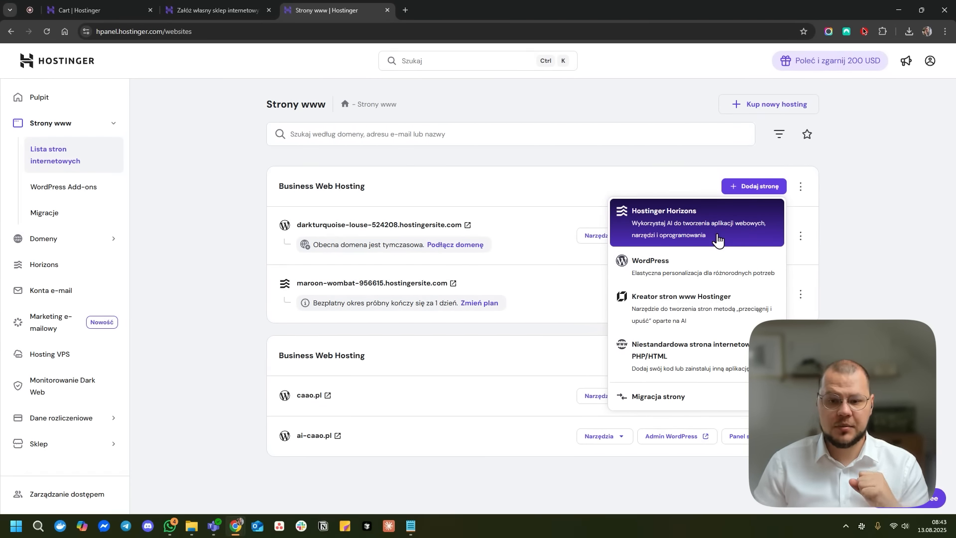
pyautogui.click(718, 276)
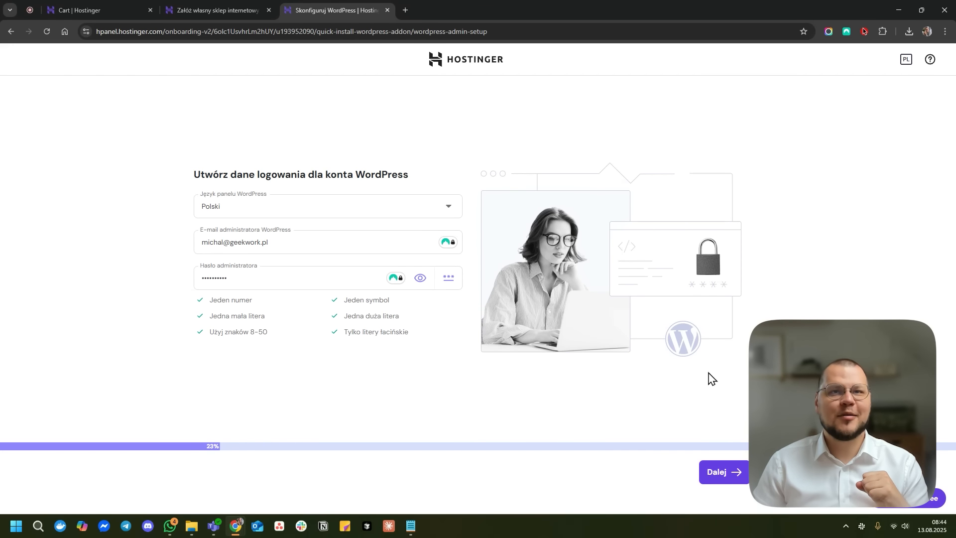
# - Confirm the login details, dismiss NordPass, and choose 'Stwórz stronę internetową z AI'
pyautogui.click(722, 470)
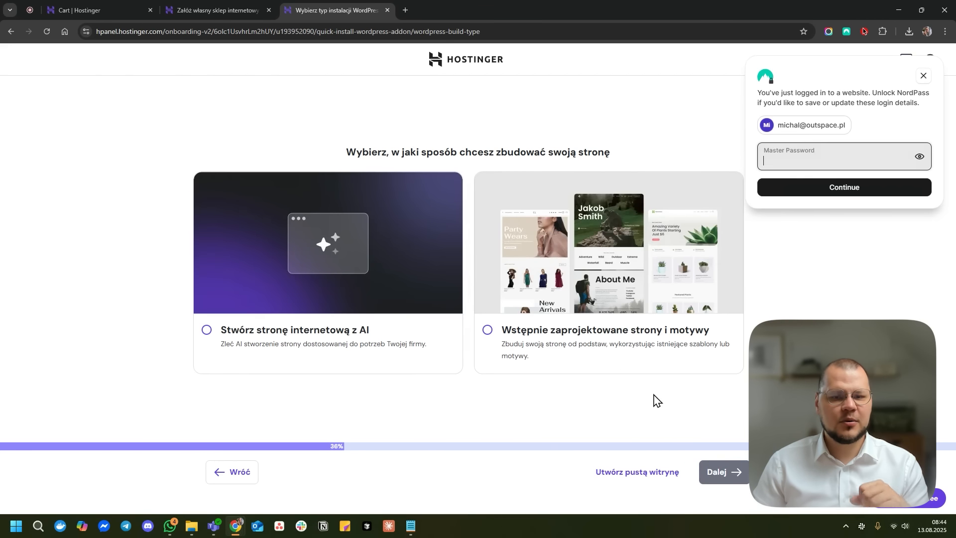
pyautogui.click(923, 77)
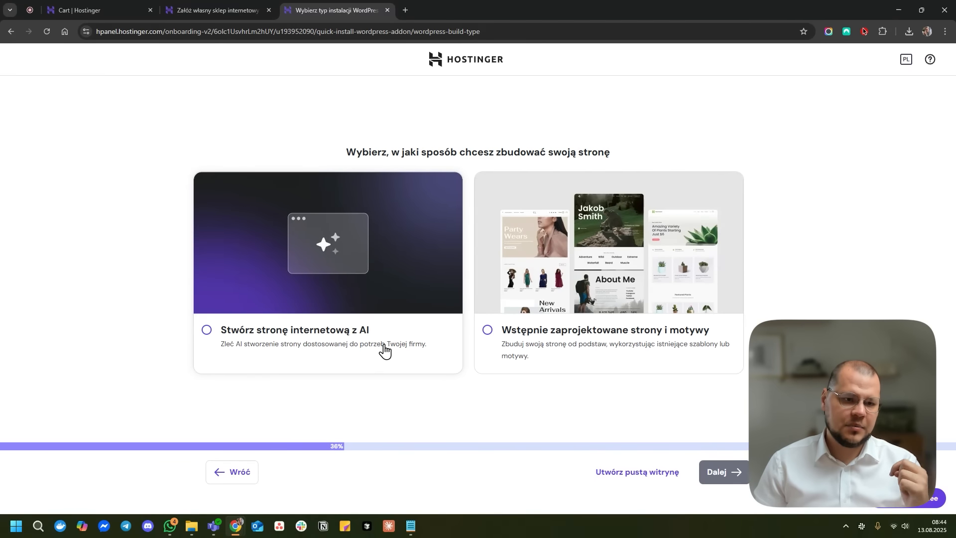
pyautogui.click(336, 342)
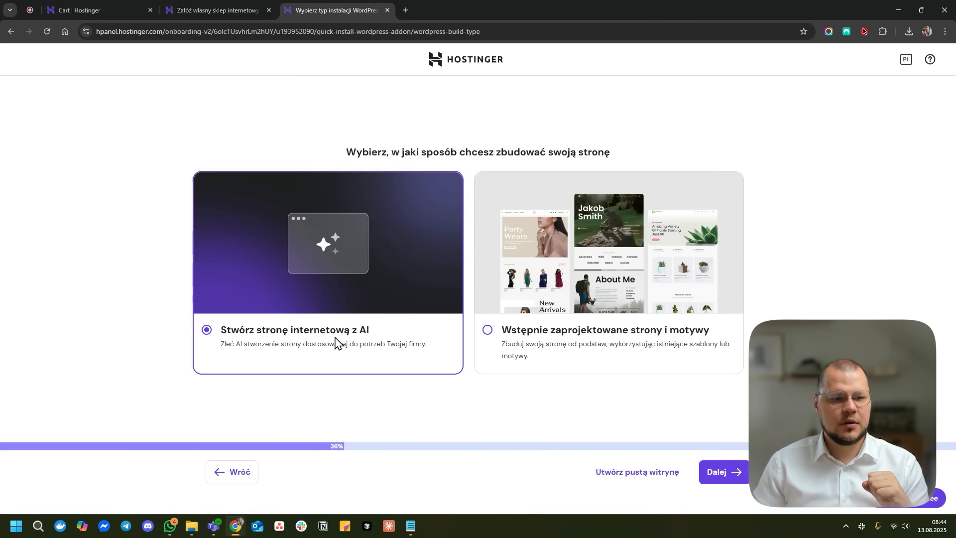
pyautogui.click(734, 472)
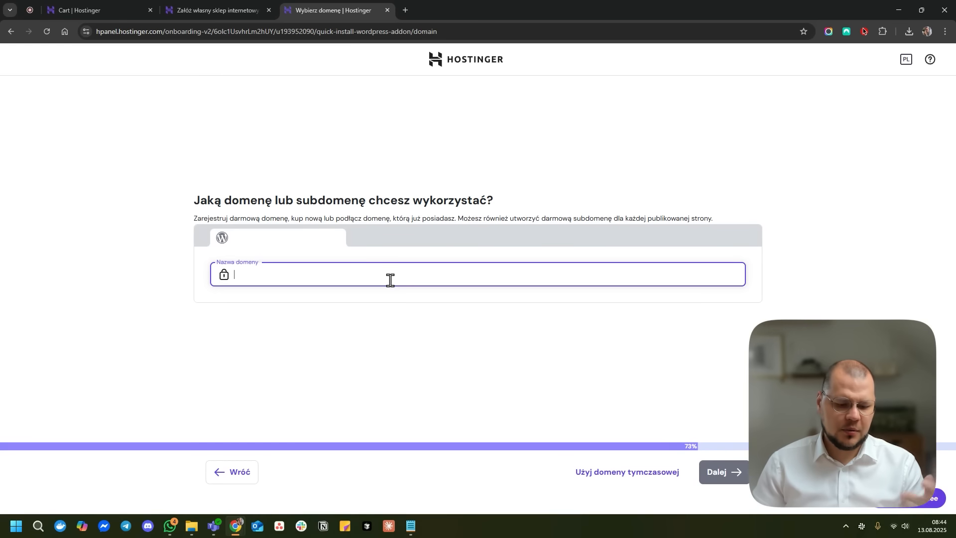
# - Search for ai-web and select the available ai-web.pl domain
pyautogui.write('ai-w')
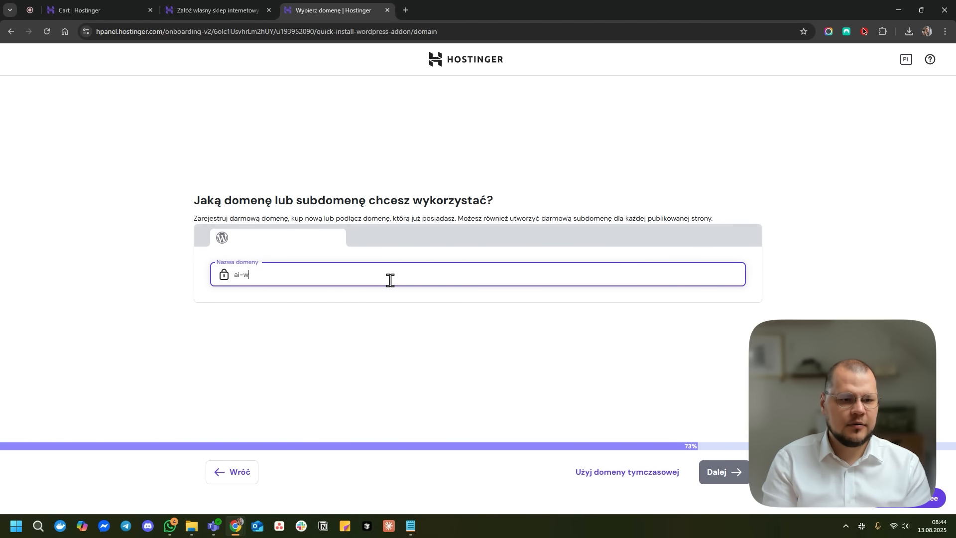
pyautogui.write('eb.pl')
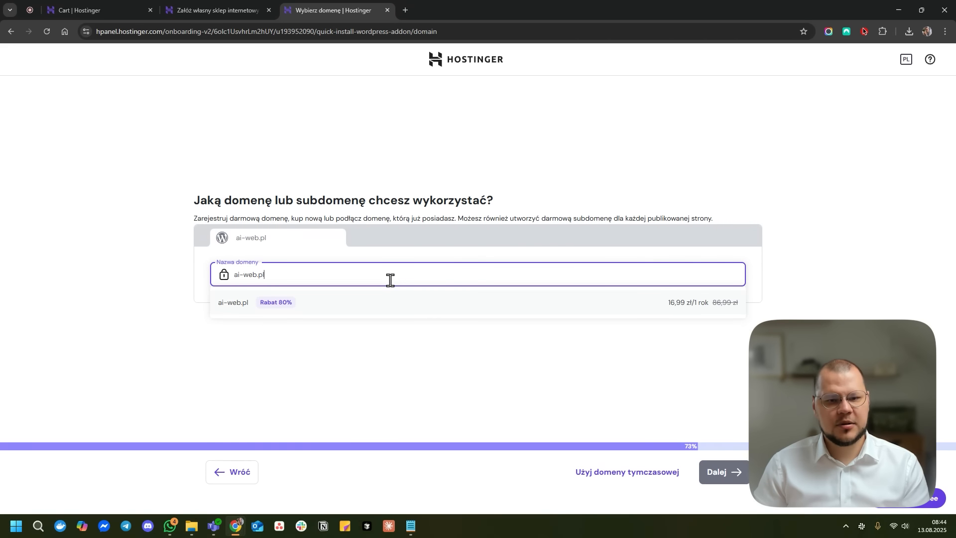
pyautogui.click(485, 311)
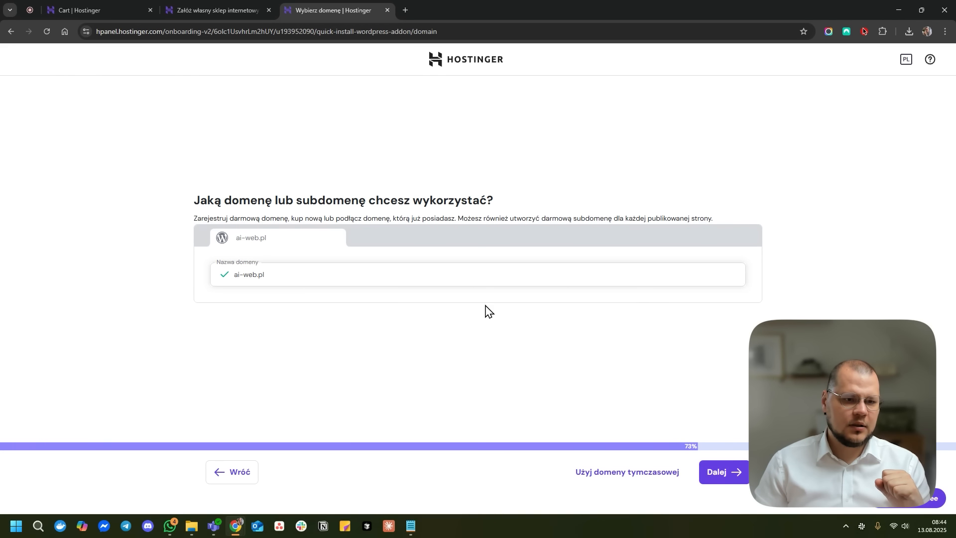
pyautogui.click(735, 477)
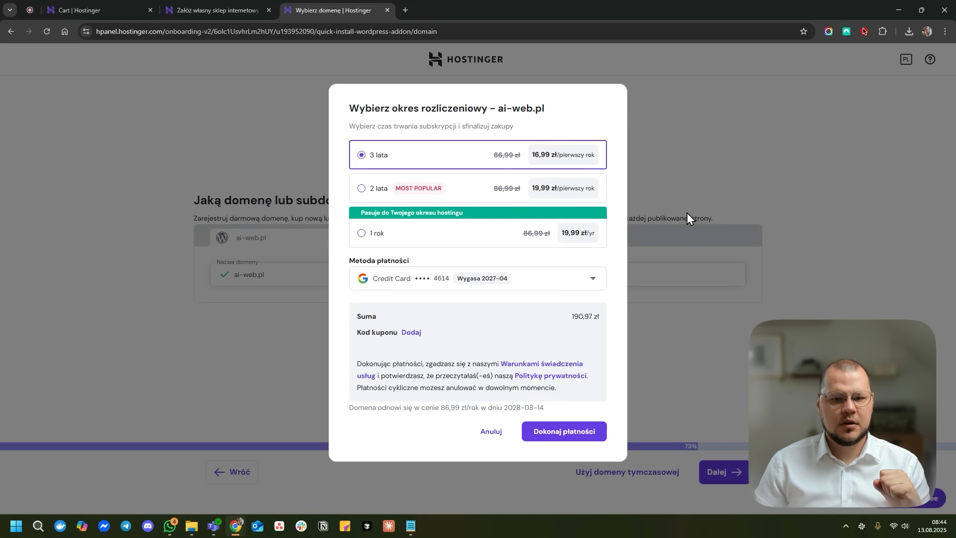
# - Pay for ai-web.pl for 1 year at 19,99 zł using the saved card
pyautogui.click(484, 235)
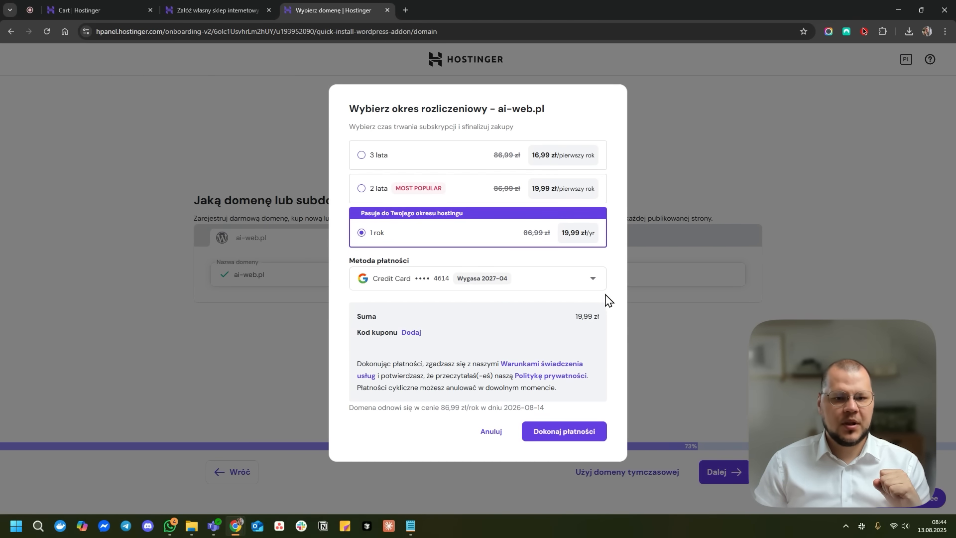
pyautogui.click(382, 280)
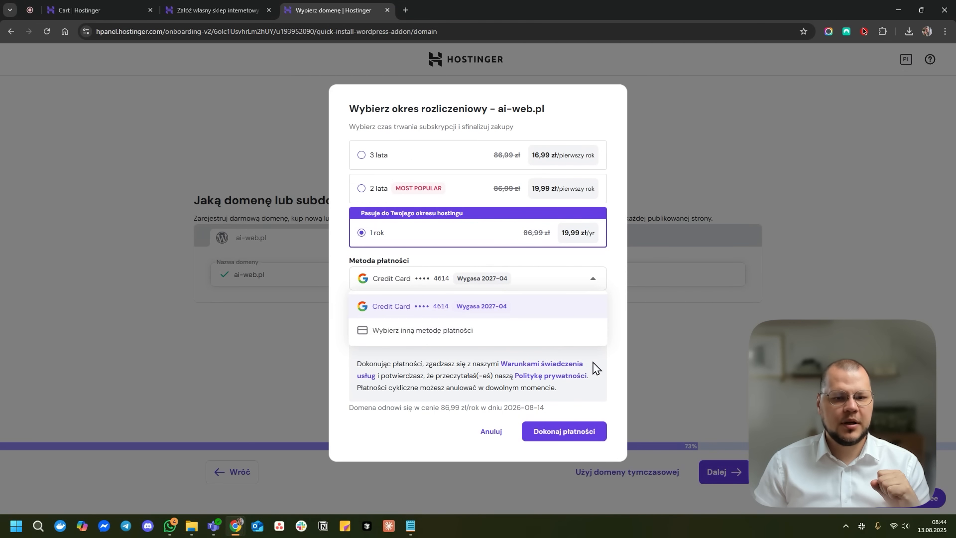
pyautogui.click(617, 359)
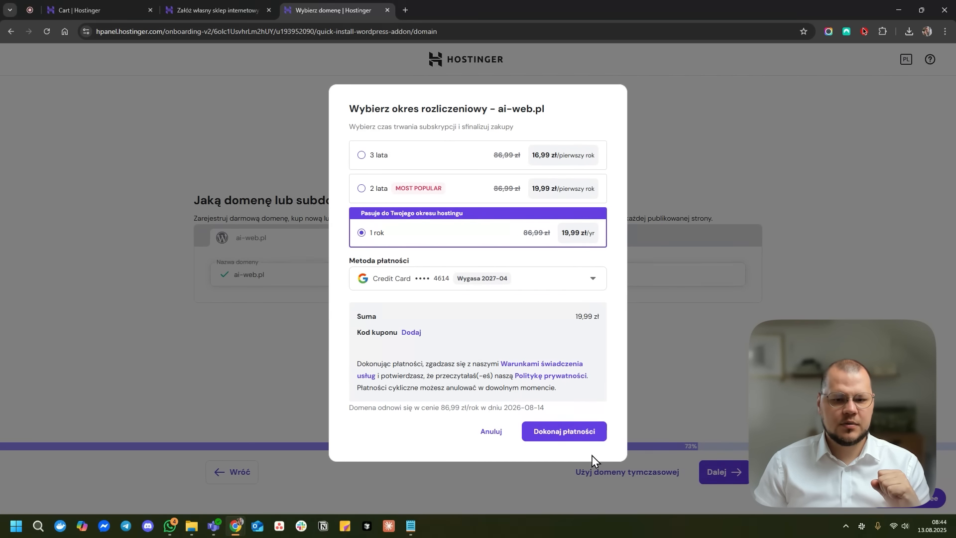
pyautogui.click(584, 433)
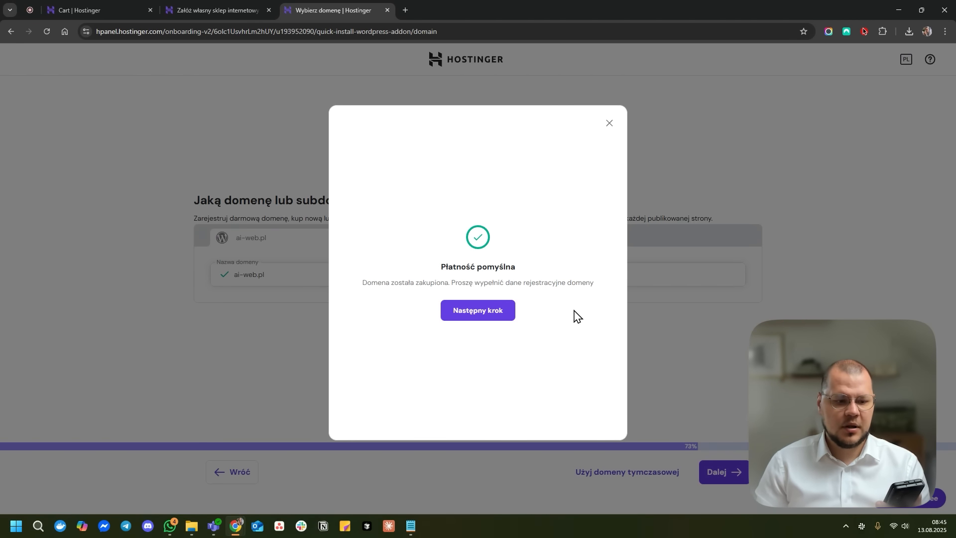
# - Complete ai-web.pl registration with the shown contact details and bring Gmail into Chrome
pyautogui.click(511, 315)
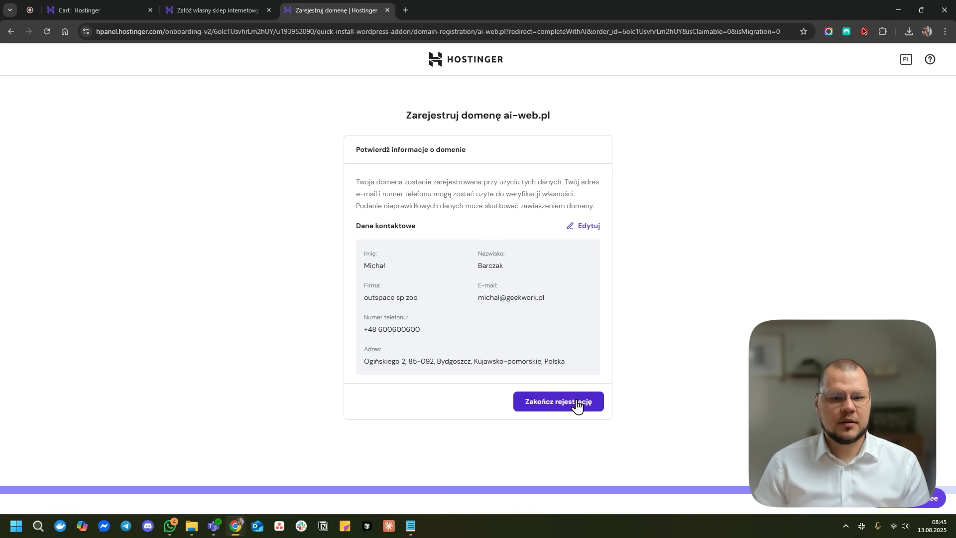
pyautogui.moveTo(399, 309); pyautogui.dragTo(424, 294)
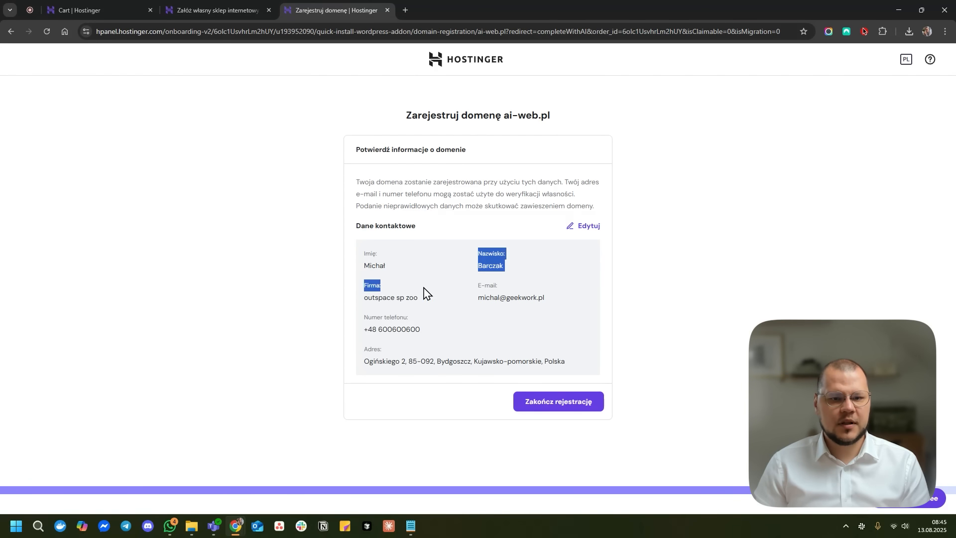
pyautogui.click(515, 308)
pyautogui.click(585, 392)
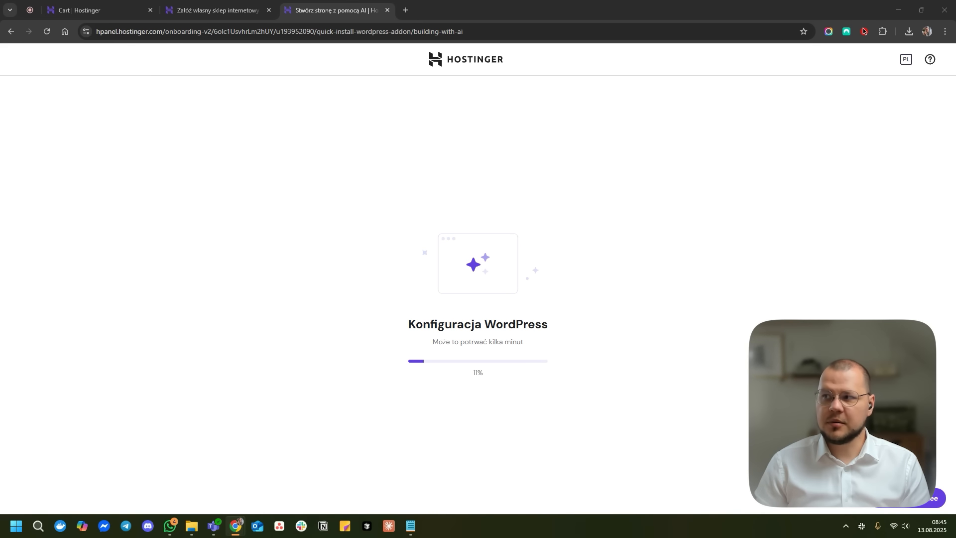
pyautogui.moveTo(955, 1); pyautogui.dragTo(466, 2)
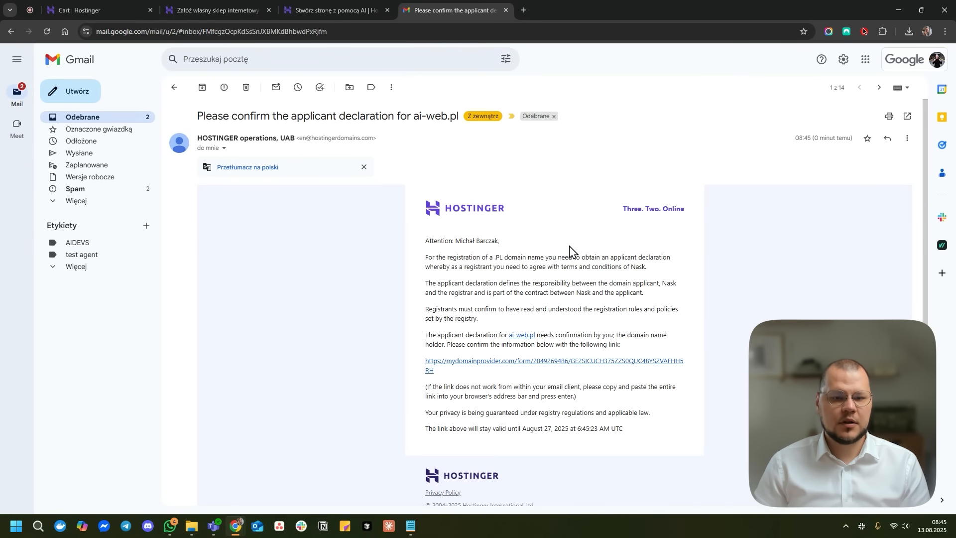
# - Read the ai-web.pl applicant declaration email and follow its mydomainprovider.com confirmation link
pyautogui.moveTo(429, 257); pyautogui.dragTo(531, 281)
pyautogui.click(532, 282)
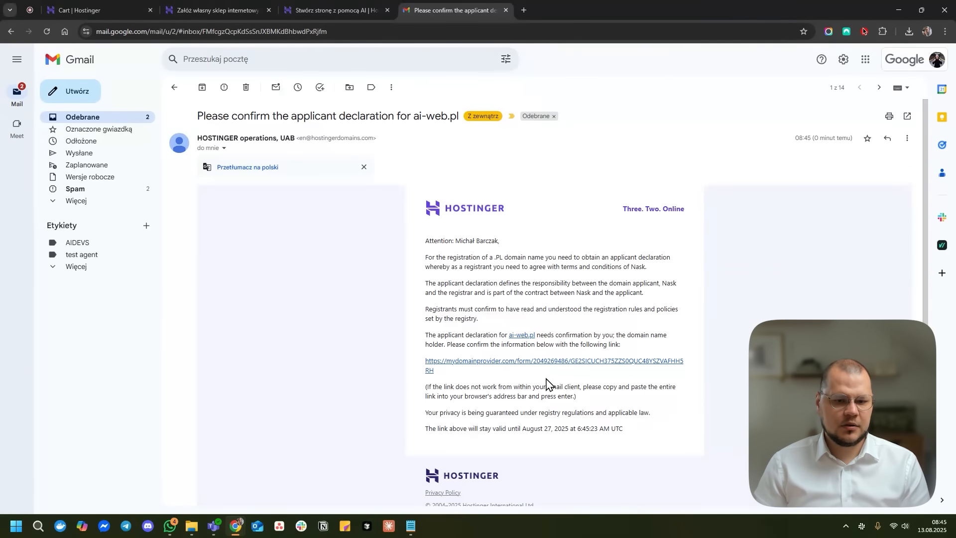
pyautogui.scroll(-1, 553, 381)
pyautogui.scroll(-1, 552, 381)
pyautogui.scroll(2, 555, 373)
pyautogui.click(564, 360)
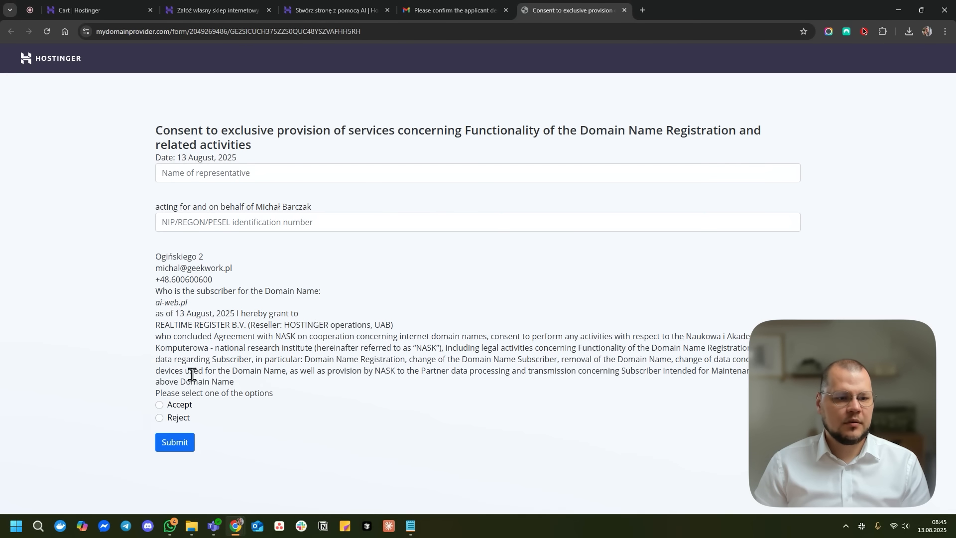
# - Accept the ai-web.pl consent, enter the representative's name and NIP/REGON/PESEL number, and submit
pyautogui.click(184, 409)
pyautogui.click(267, 175)
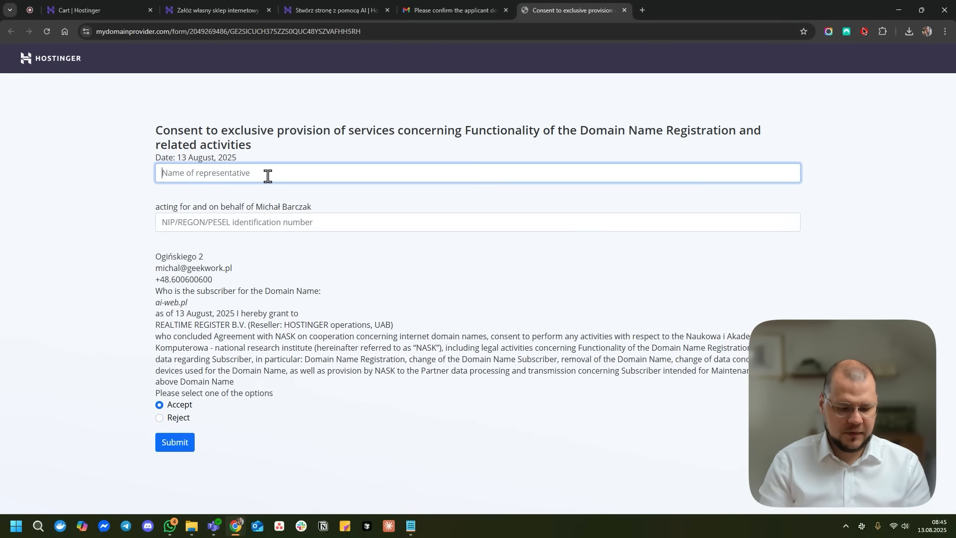
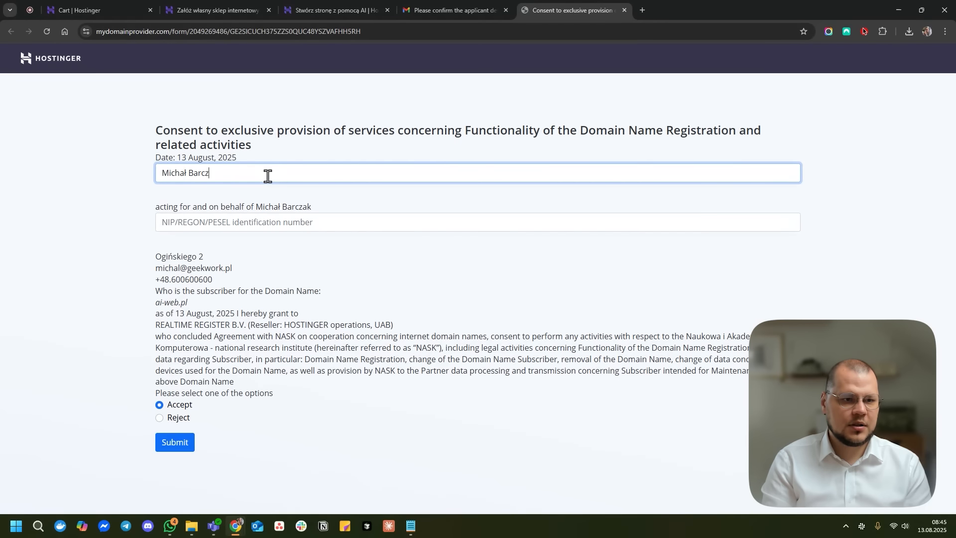
pyautogui.press('Tab')
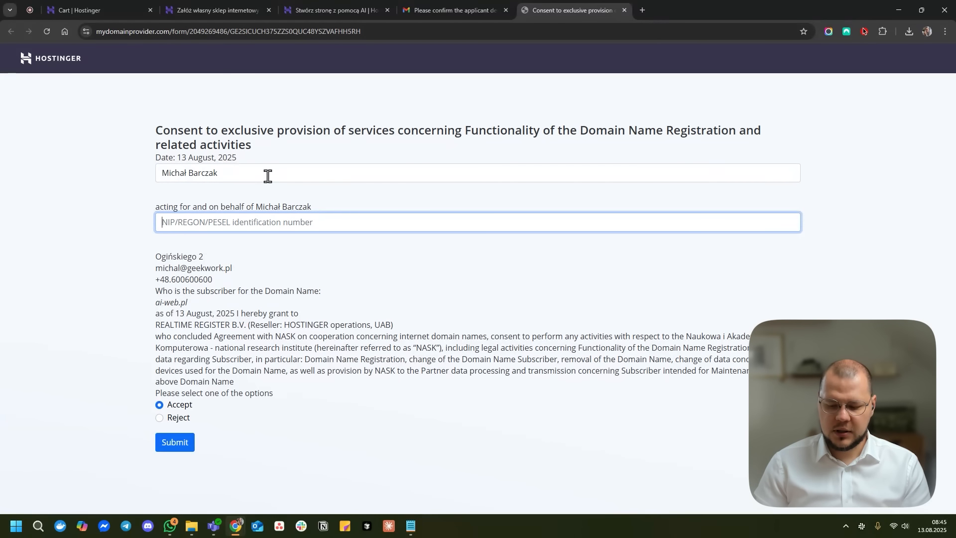
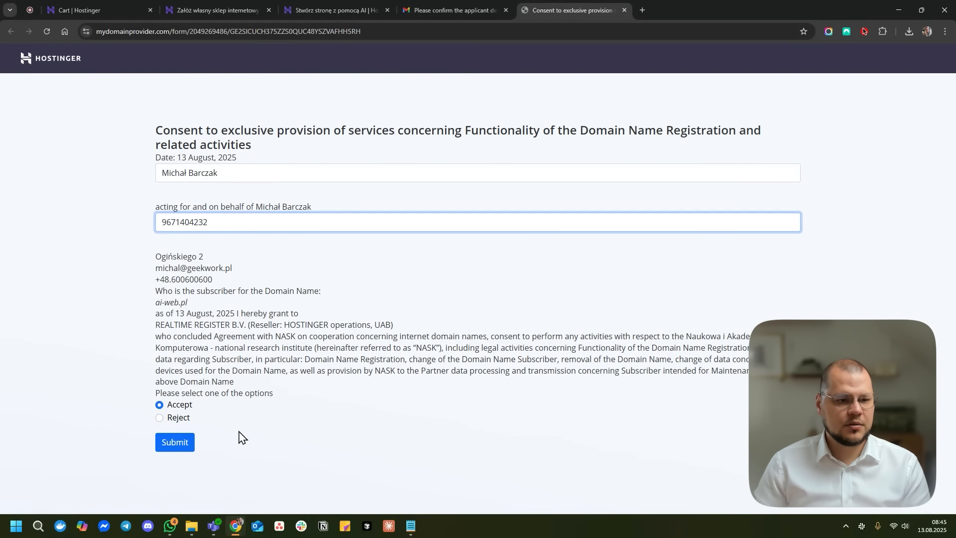
pyautogui.click(178, 441)
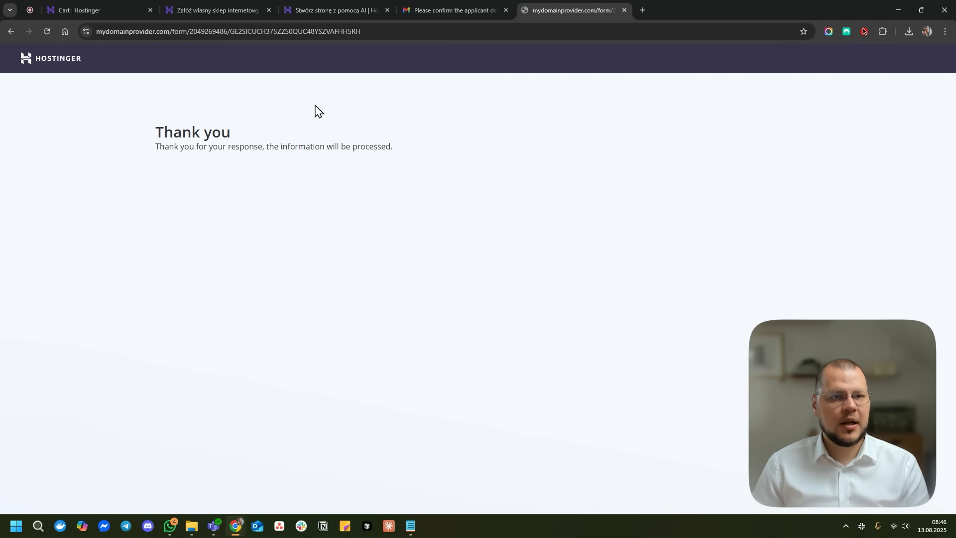
# - Return to the 'Stwórz stronę z pomocą AI' build, now adding the domain at 57%
pyautogui.click(347, 10)
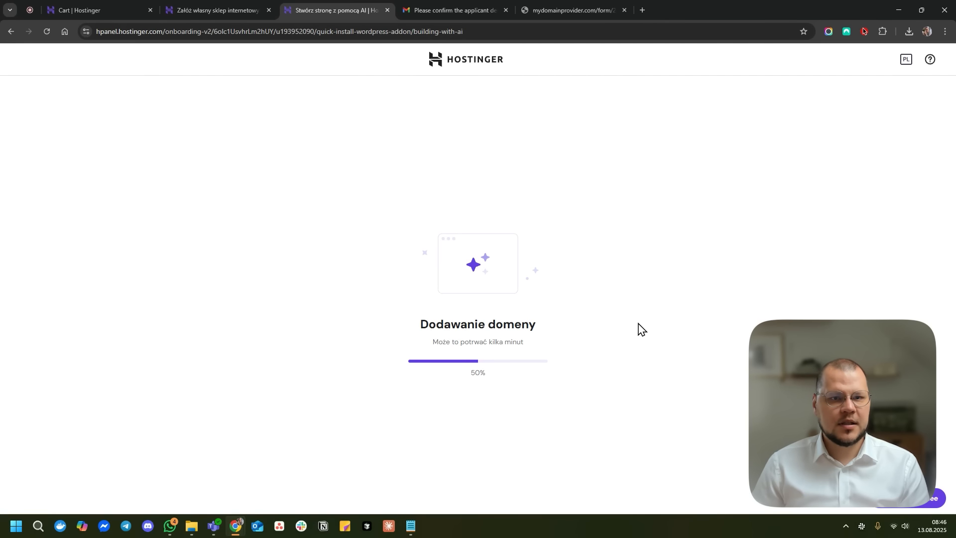
pyautogui.moveTo(418, 328); pyautogui.dragTo(544, 349)
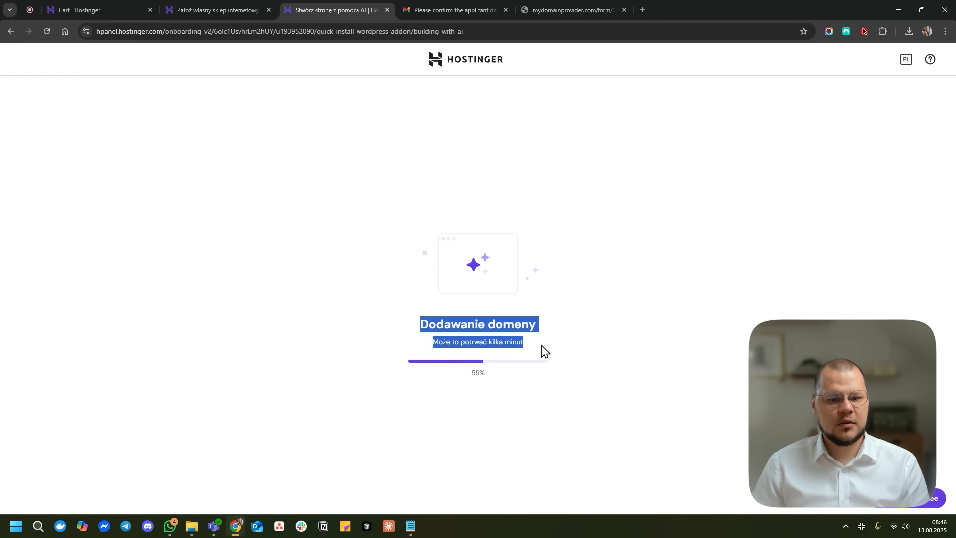
pyautogui.click(607, 350)
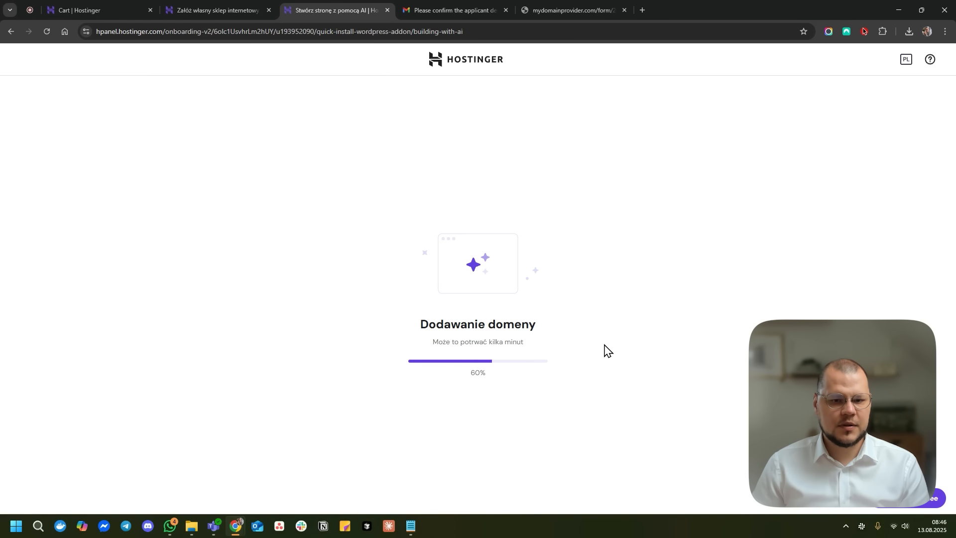
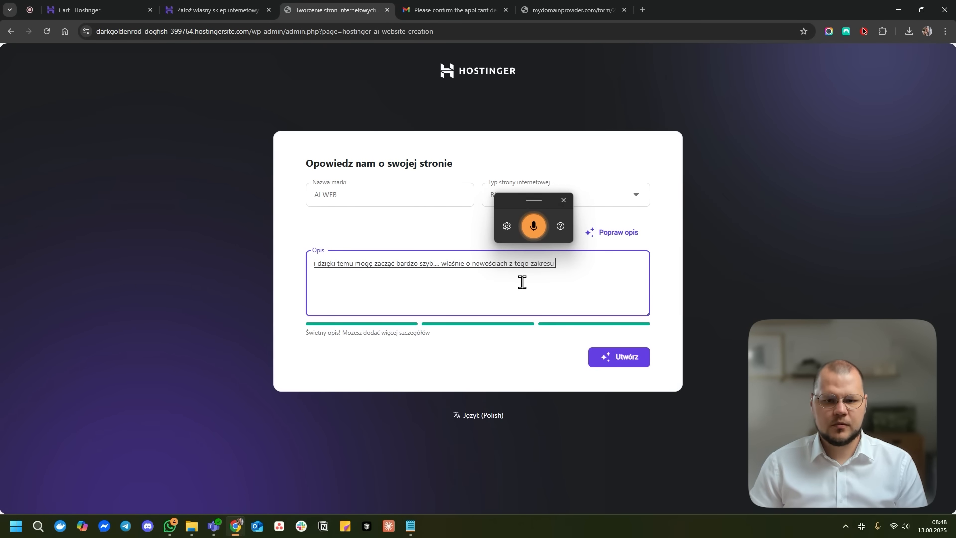
# - Close voice typing and have the AI polish the site description
pyautogui.click(563, 200)
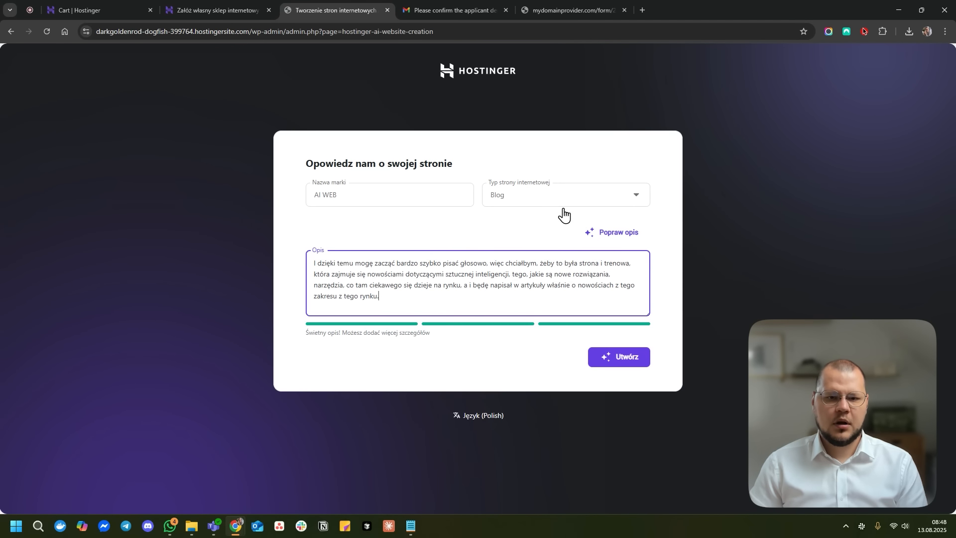
pyautogui.moveTo(327, 263); pyautogui.dragTo(543, 256)
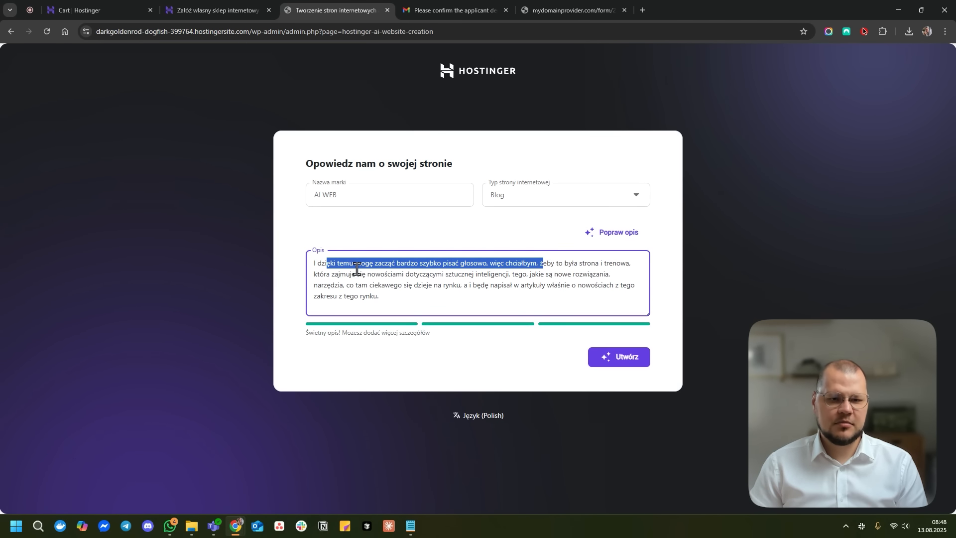
pyautogui.click(617, 238)
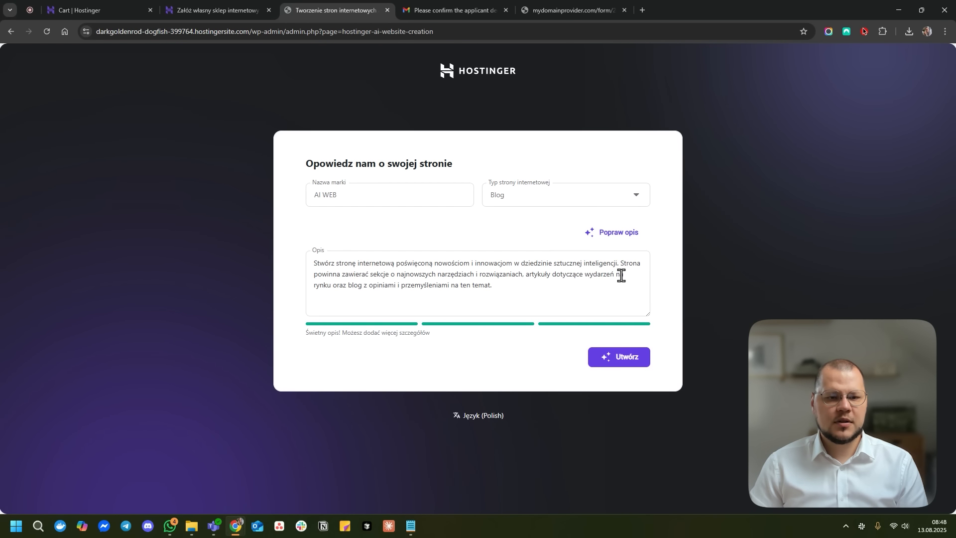
# - Append a request for bright, modern styling to the description and generate the site
pyautogui.click(536, 287)
pyautogui.write('Wszystko w bardzo jasnej i nowoczesnej s')
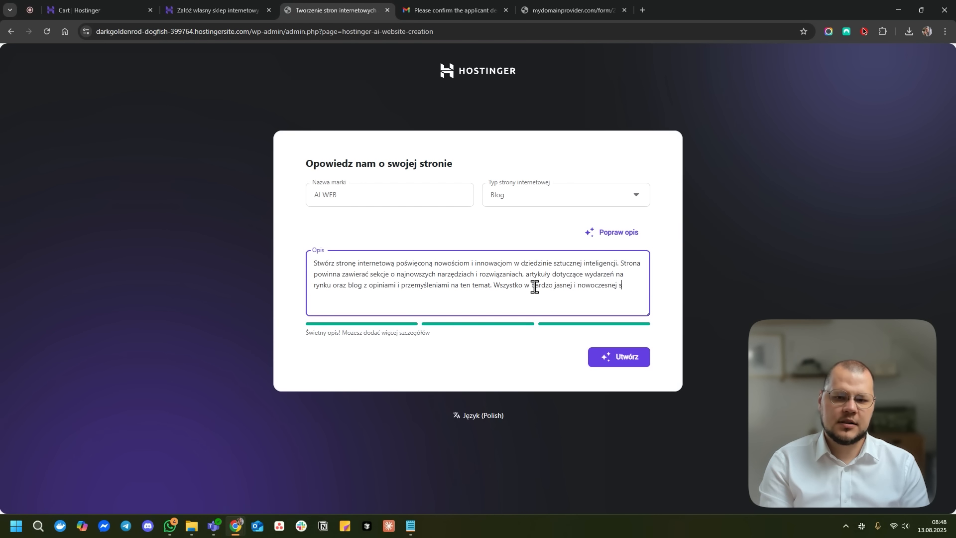
pyautogui.write('tylizacji')
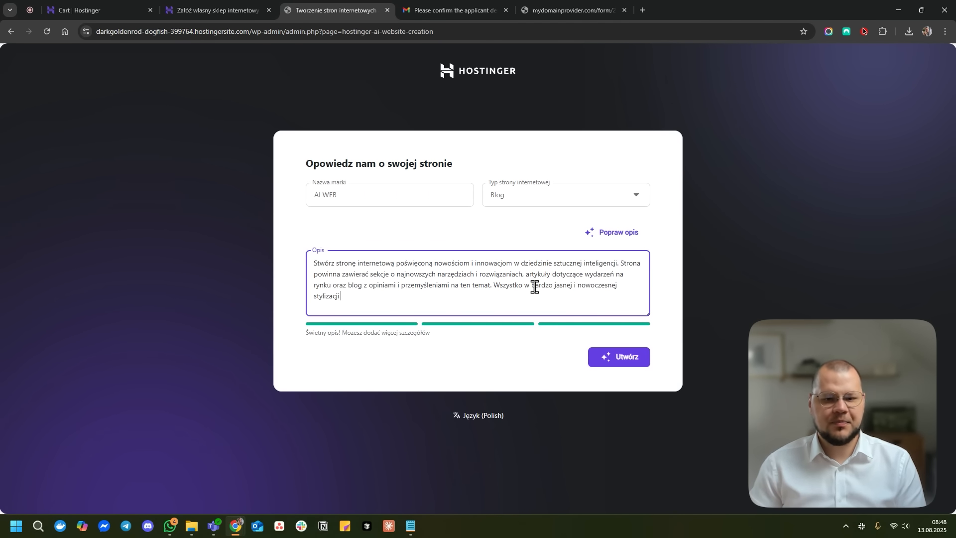
pyautogui.click(620, 358)
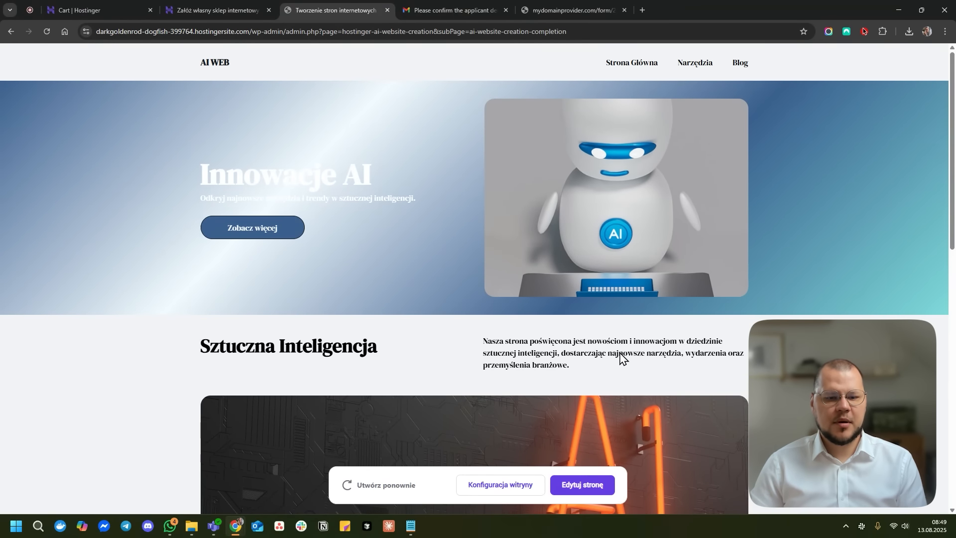
pyautogui.scroll(-10, 621, 357)
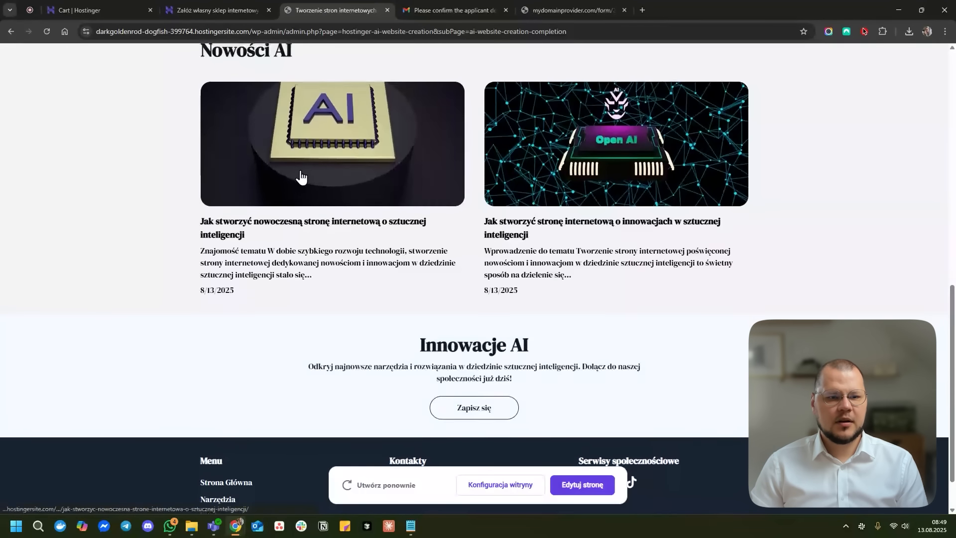
pyautogui.scroll(-1, 256, 205)
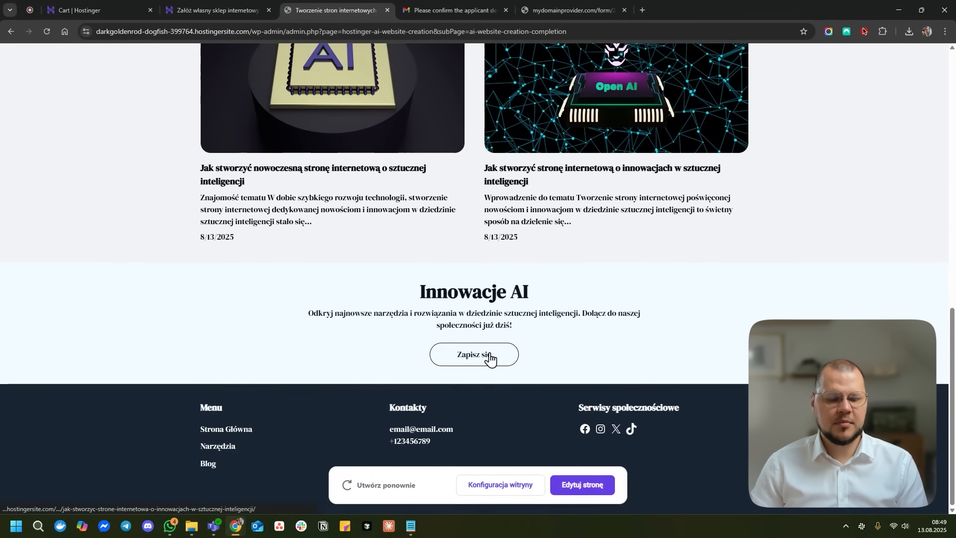
pyautogui.scroll(1, 488, 367)
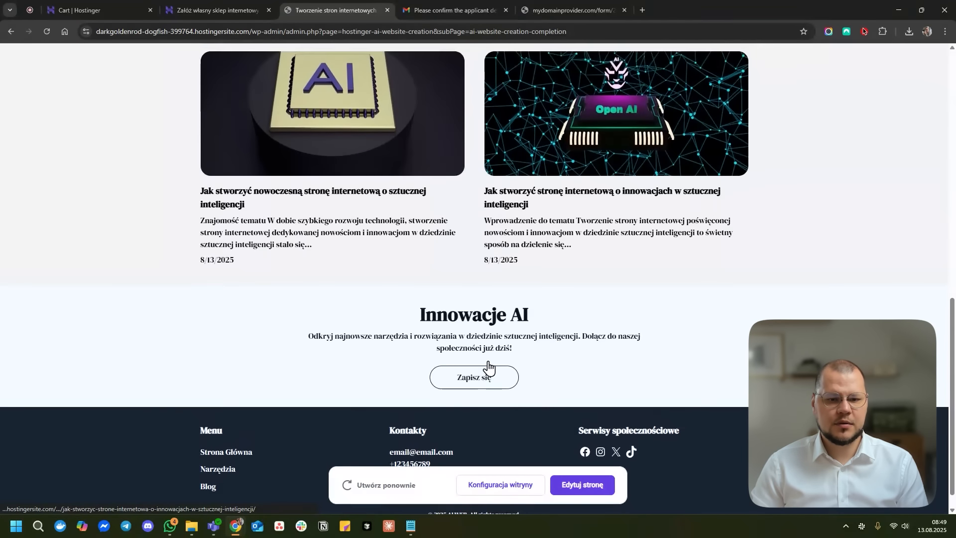
pyautogui.scroll(10, 488, 366)
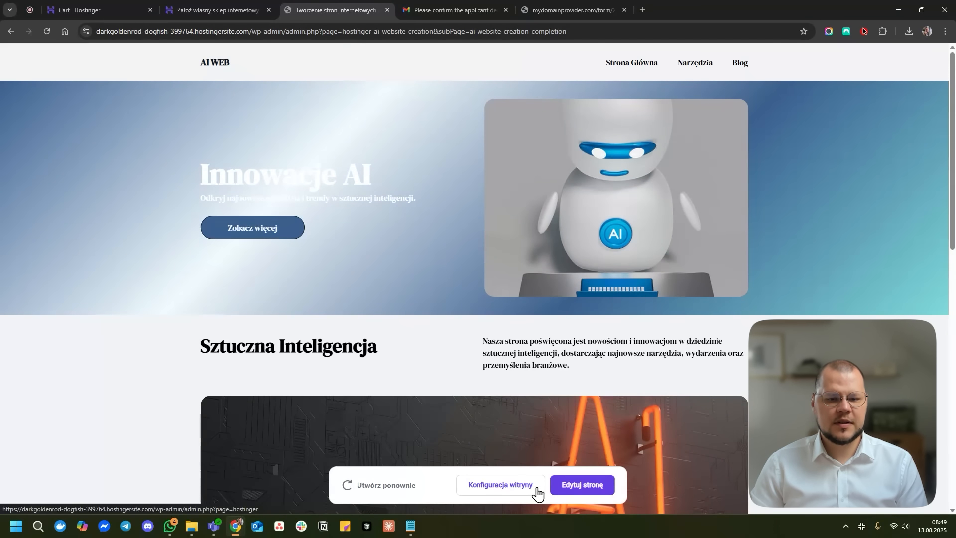
# - Open the generated homepage in the WordPress editor and dismiss the welcome guide
pyautogui.click(592, 490)
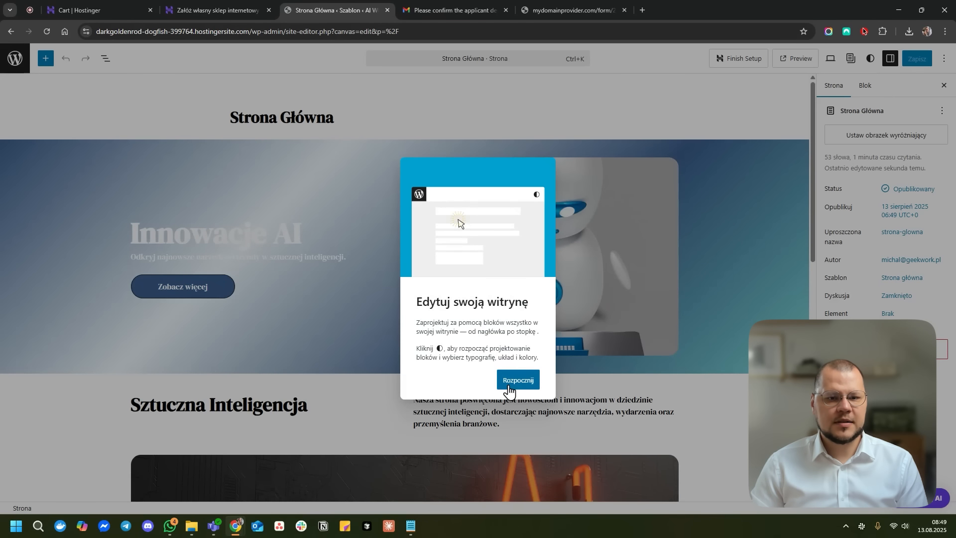
pyautogui.click(524, 384)
pyautogui.click(524, 383)
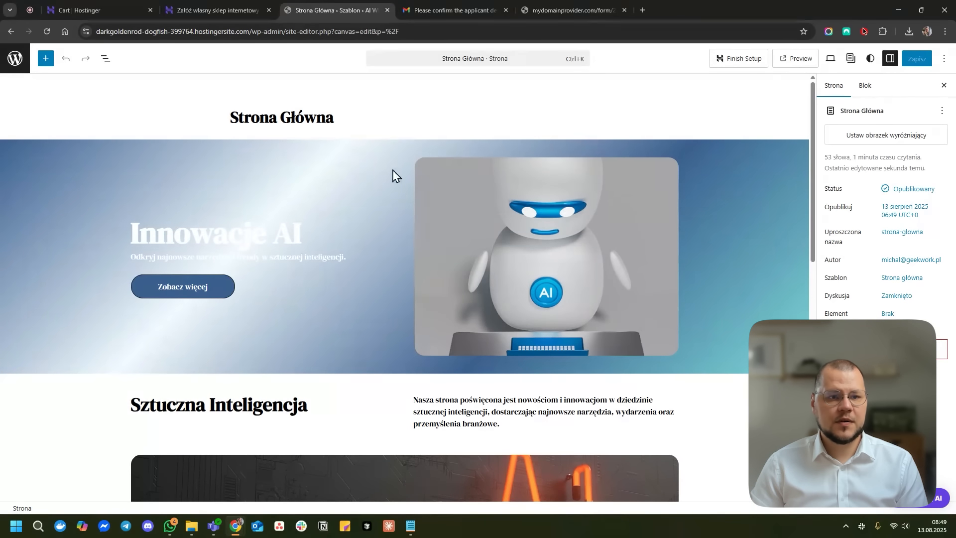
# - Select the robot image in the hero and check what the block can become
pyautogui.click(499, 235)
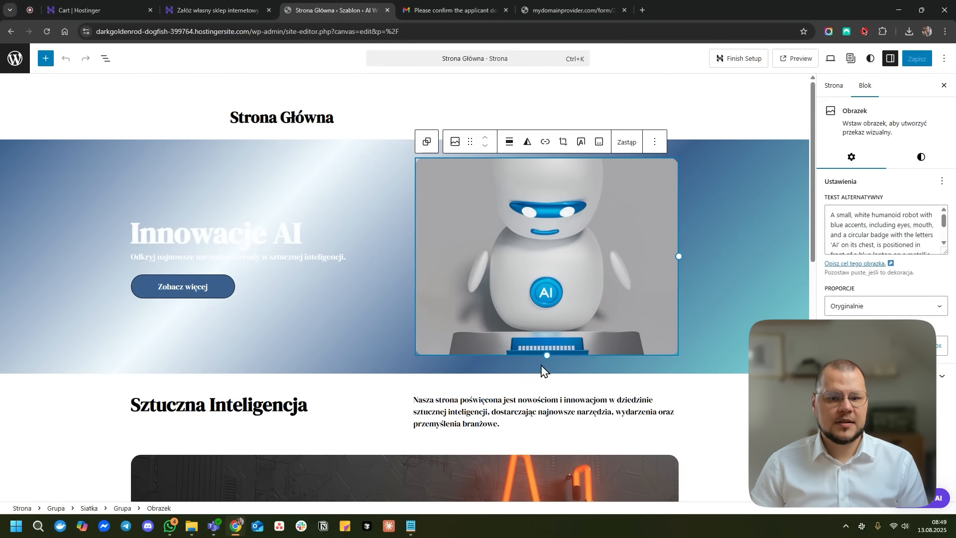
pyautogui.moveTo(681, 254)
pyautogui.mouseDown()
pyautogui.moveTo(692, 261)
pyautogui.moveTo(608, 261)
pyautogui.moveTo(683, 262)
pyautogui.mouseUp()
pyautogui.click(662, 262)
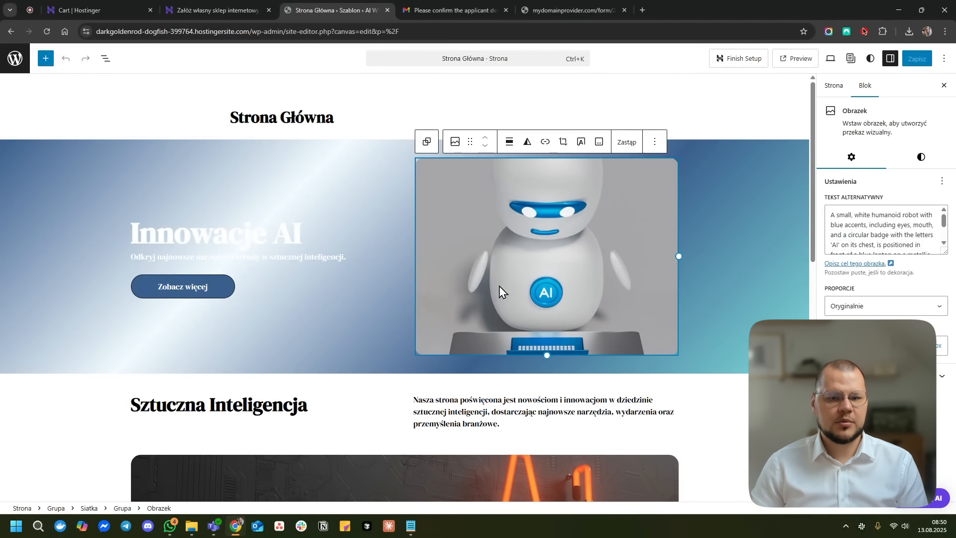
pyautogui.click(454, 141)
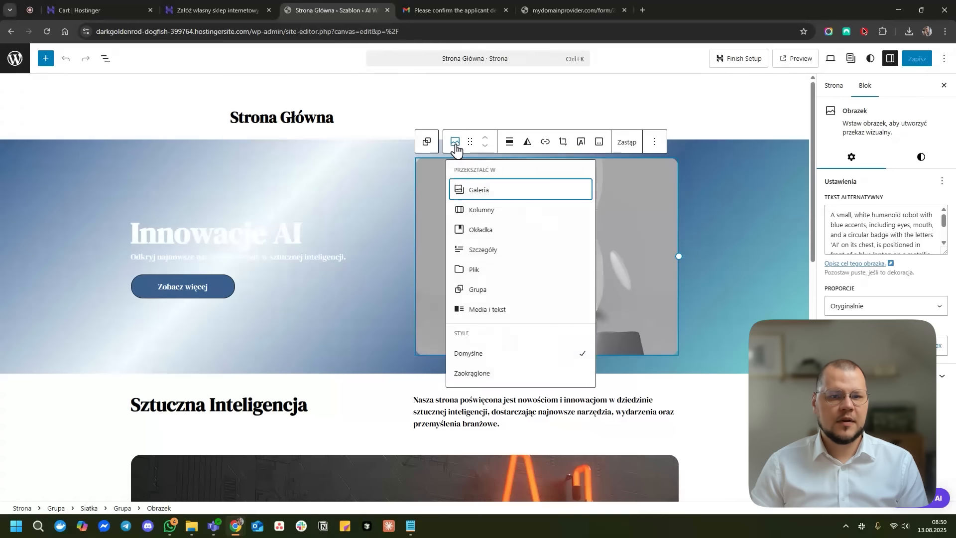
# - Convert the robot image into a gallery and back into a single image
pyautogui.click(511, 200)
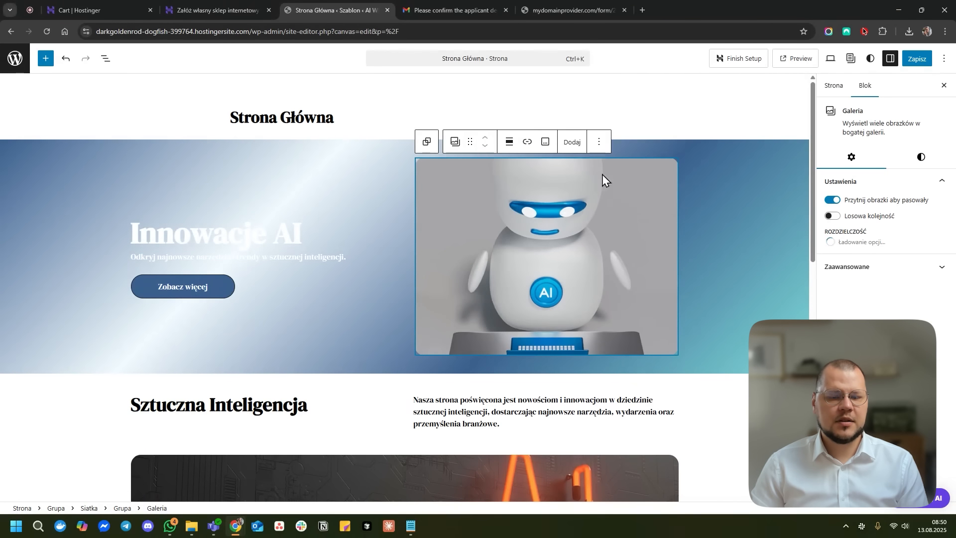
pyautogui.click(455, 141)
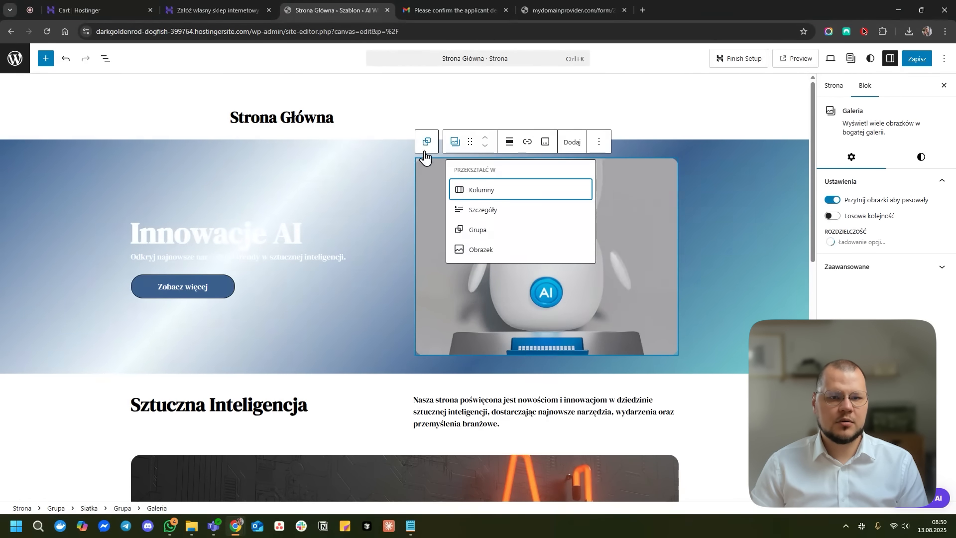
pyautogui.click(568, 254)
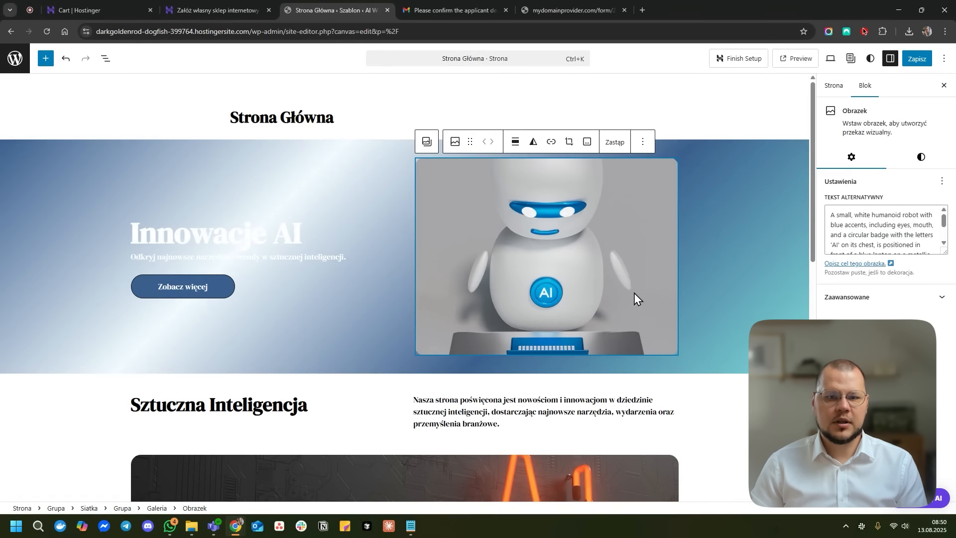
# - Replace the robot image with logo geekwork.png uploaded to the media library
pyautogui.click(614, 142)
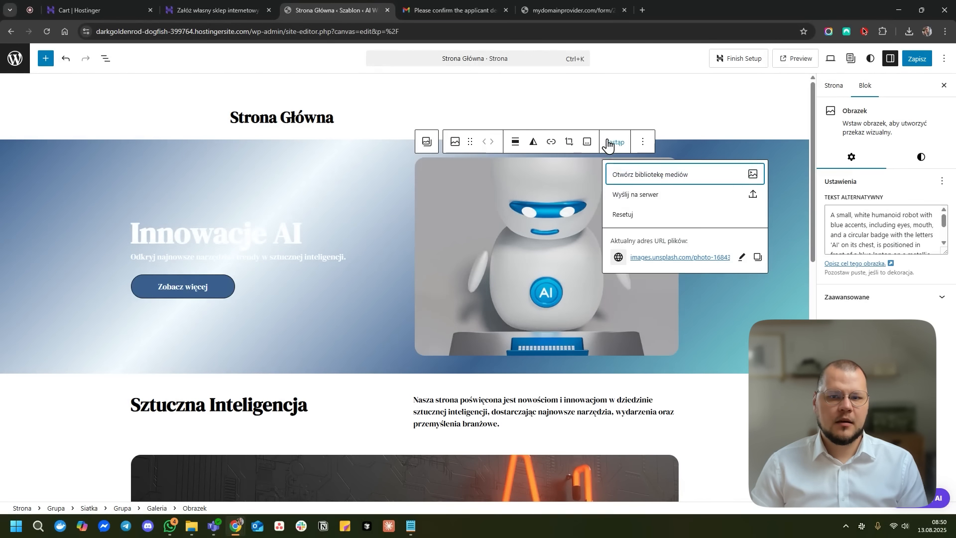
pyautogui.click(661, 177)
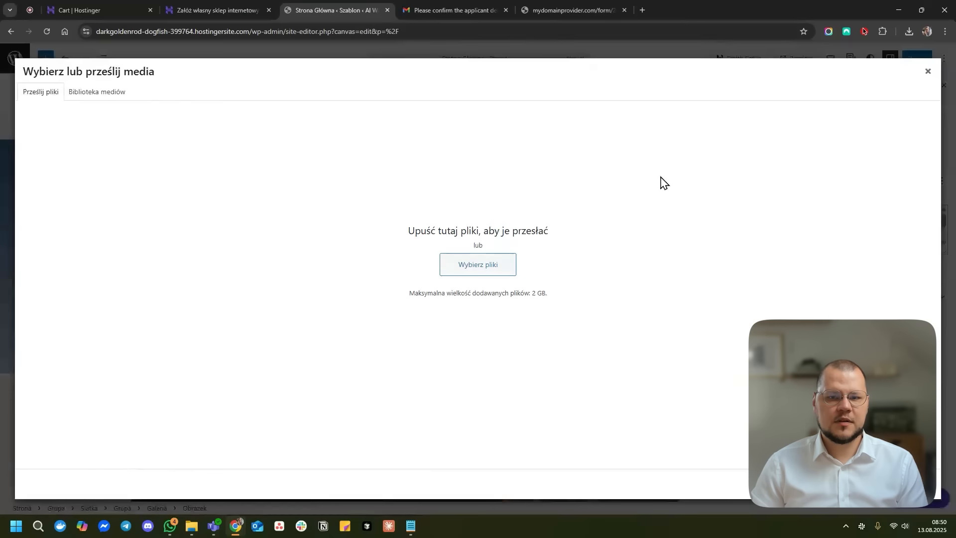
pyautogui.click(468, 266)
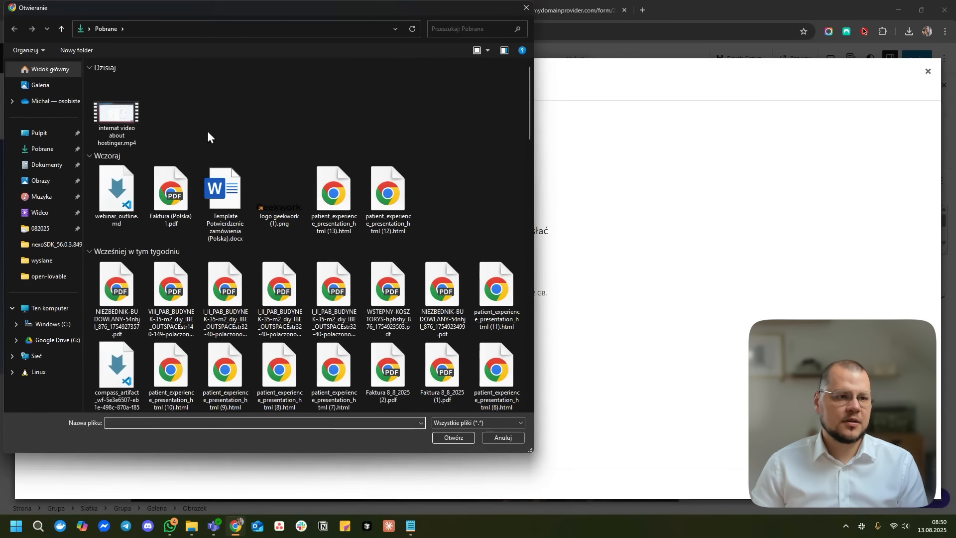
pyautogui.click(39, 133)
pyautogui.click(42, 86)
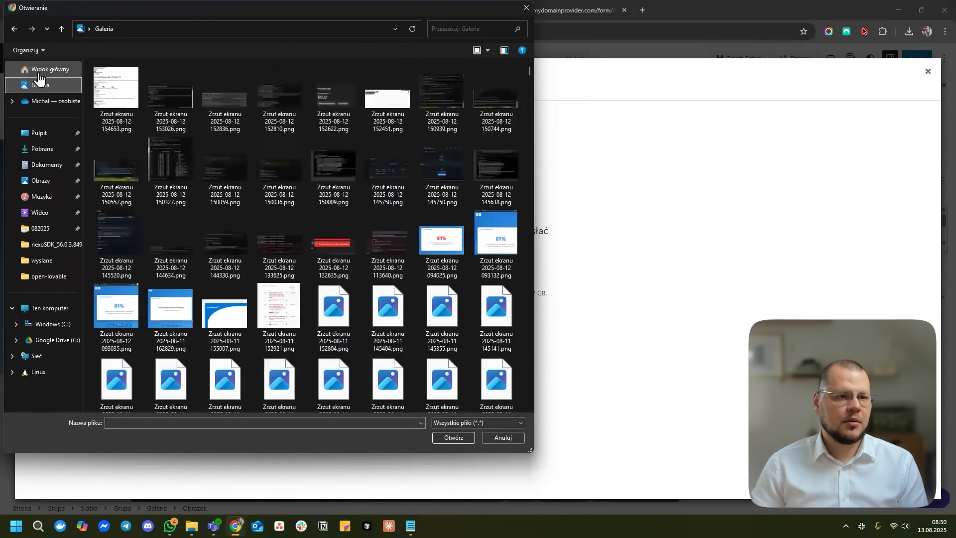
pyautogui.click(16, 28)
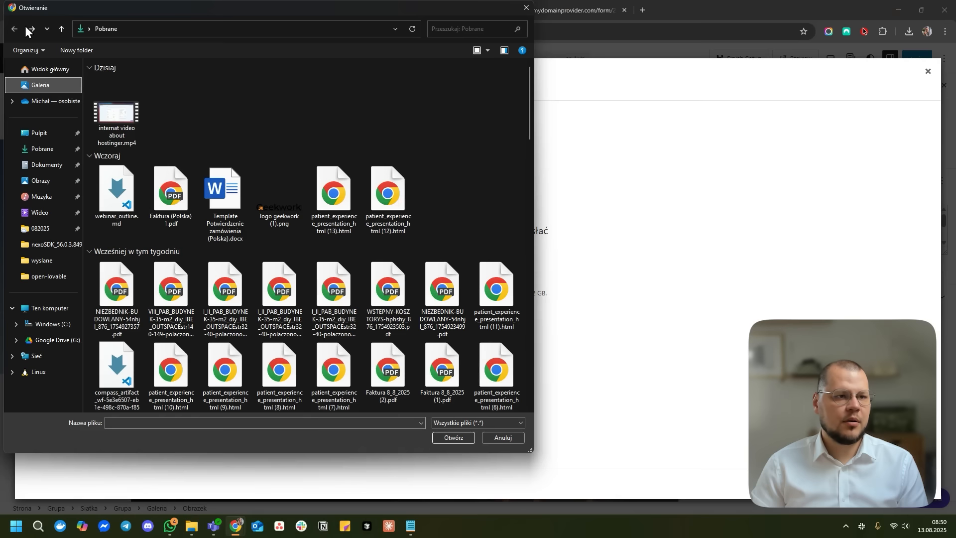
pyautogui.doubleClick(156, 139)
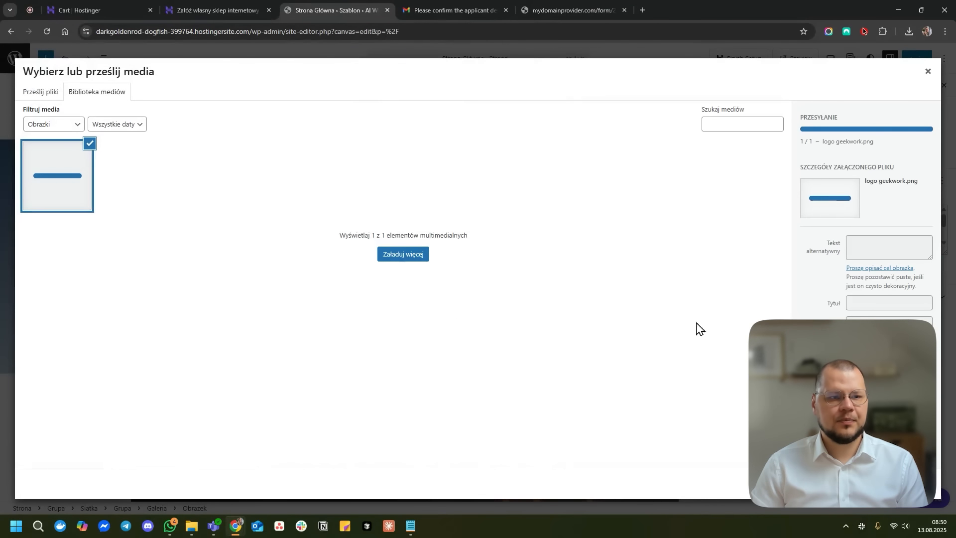
pyautogui.click(915, 484)
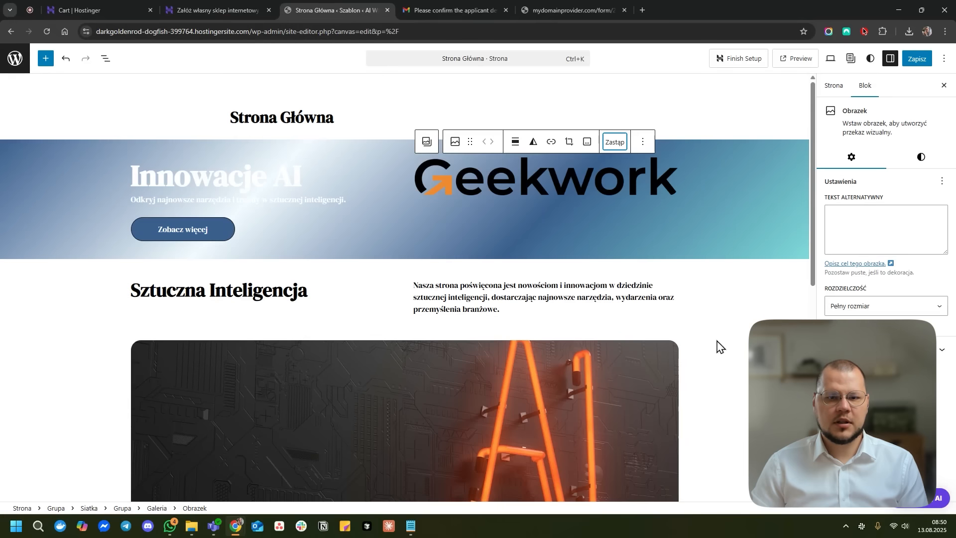
# - Insert the Geekwork logo, then make the Innowacje AI heading bold with Color 2 text
pyautogui.click(733, 298)
pyautogui.tripleClick(278, 178)
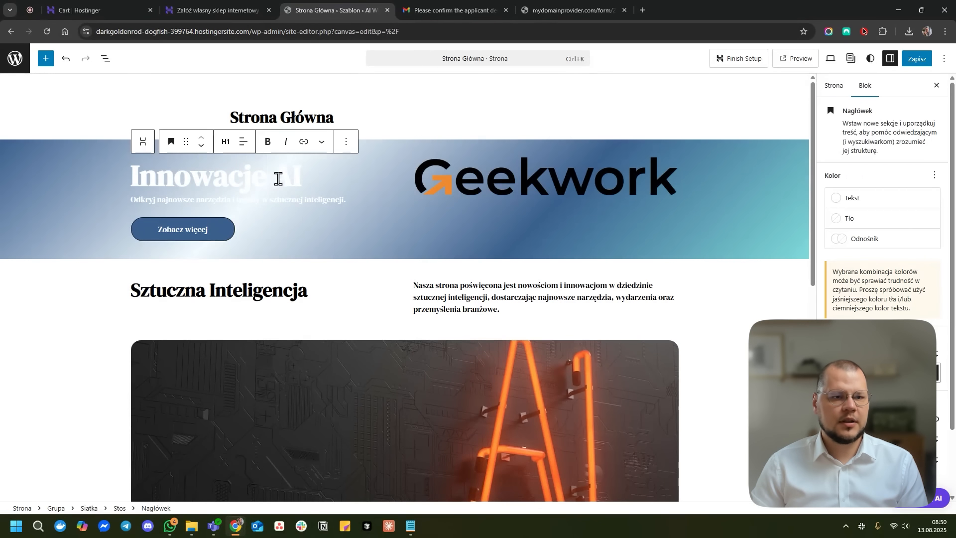
pyautogui.click(263, 144)
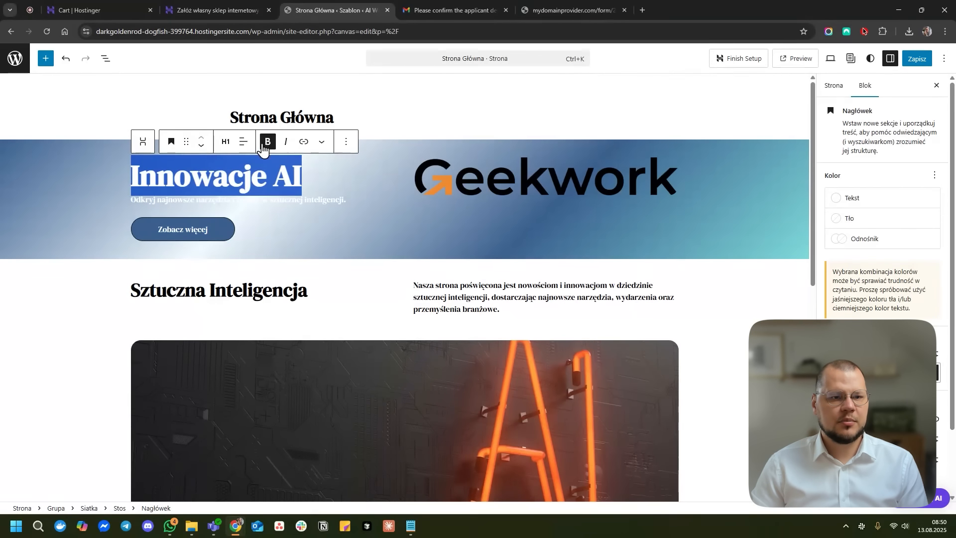
pyautogui.scroll(-2, 881, 224)
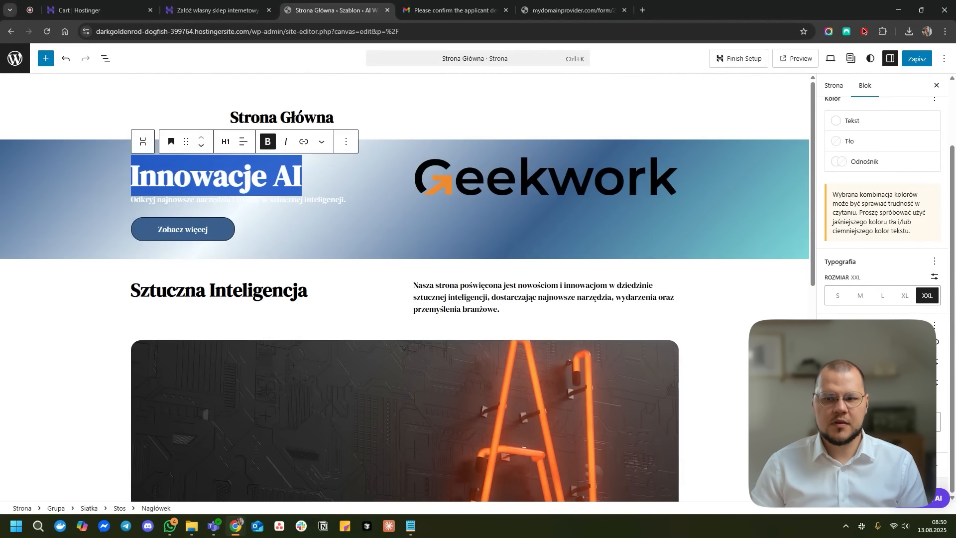
pyautogui.click(862, 125)
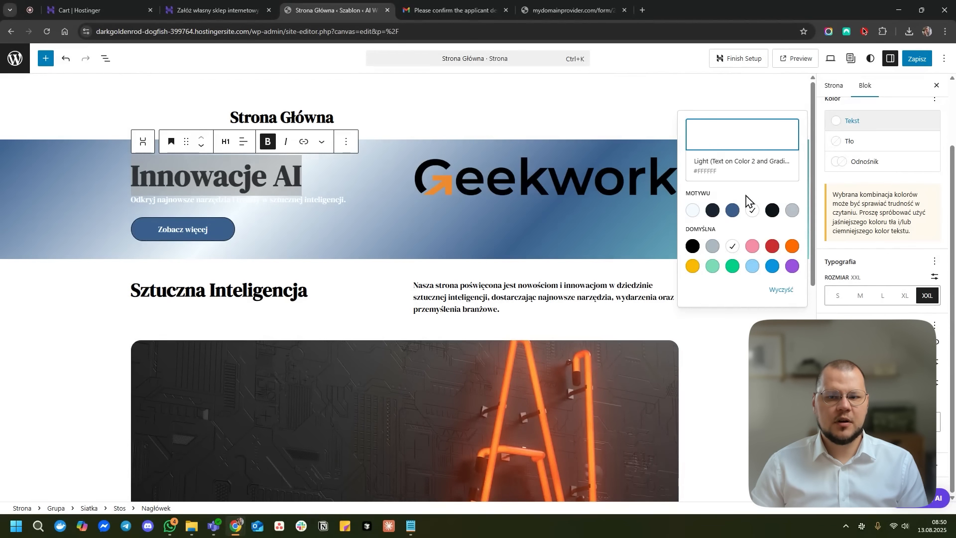
pyautogui.click(712, 210)
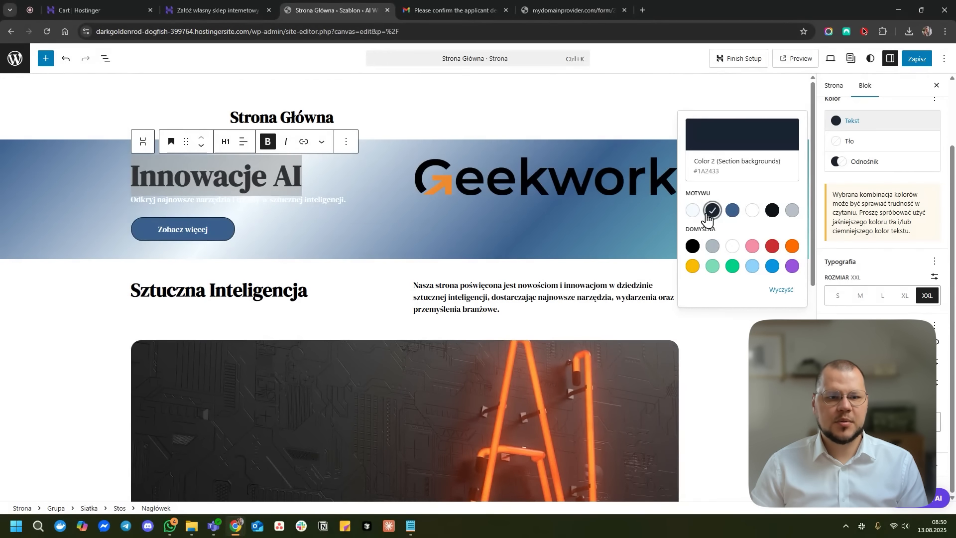
pyautogui.click(219, 223)
# - Set the hero subtitle's text colour to the dark Color 2
pyautogui.click(246, 201)
pyautogui.tripleClick(321, 198)
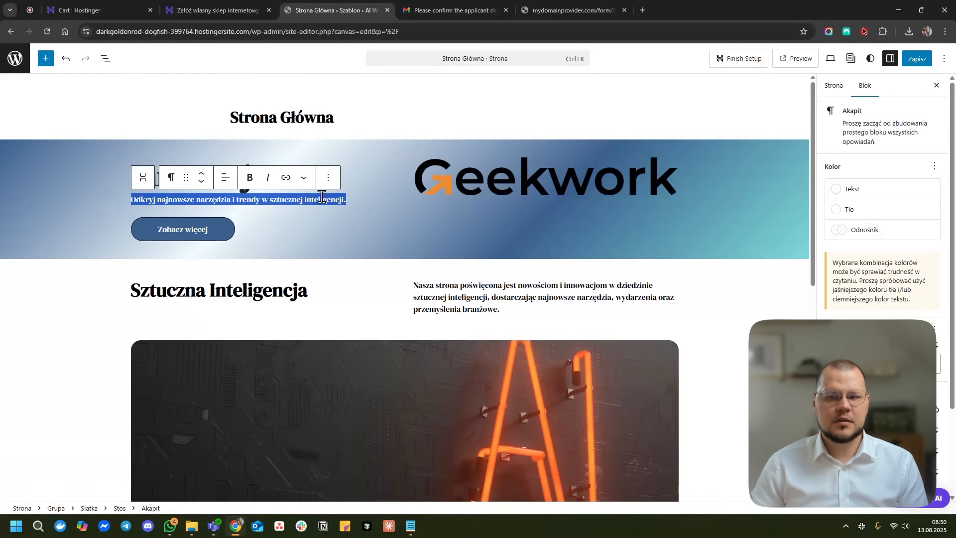
pyautogui.click(874, 195)
pyautogui.click(713, 278)
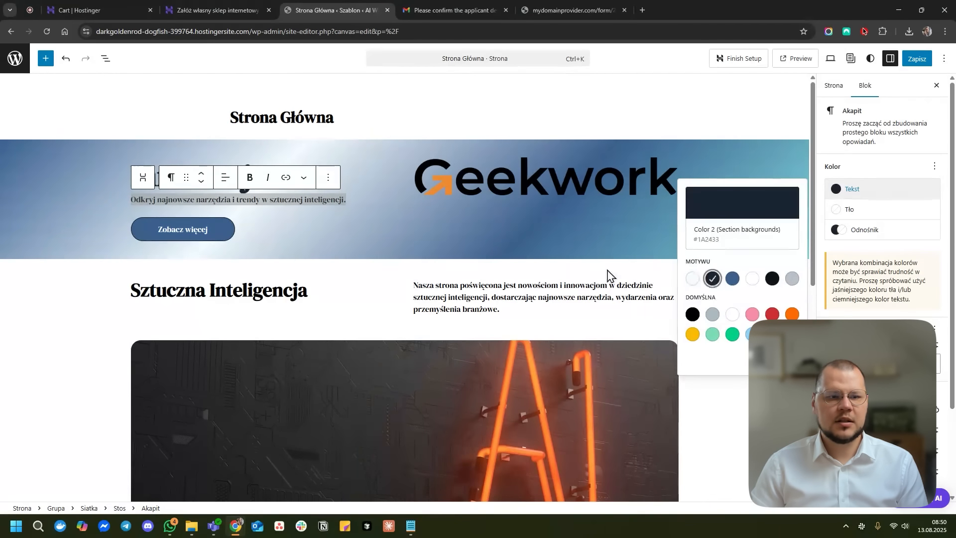
# - Add the line 'Blog współtworzony z marką GeekWork.pl' below the subtitle
pyautogui.tripleClick(321, 199)
pyautogui.click(344, 202)
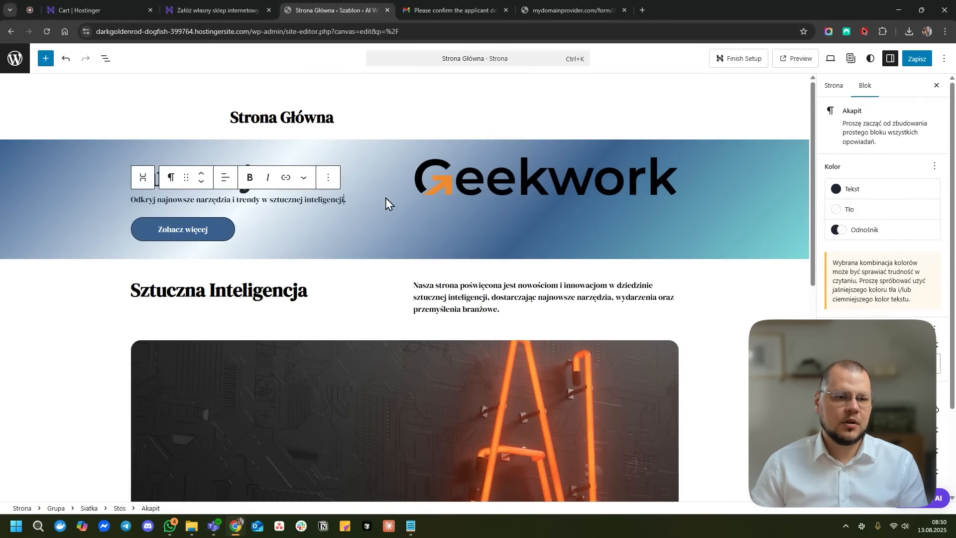
pyautogui.press('Right')
pyautogui.hotkey('shift', 'Return')
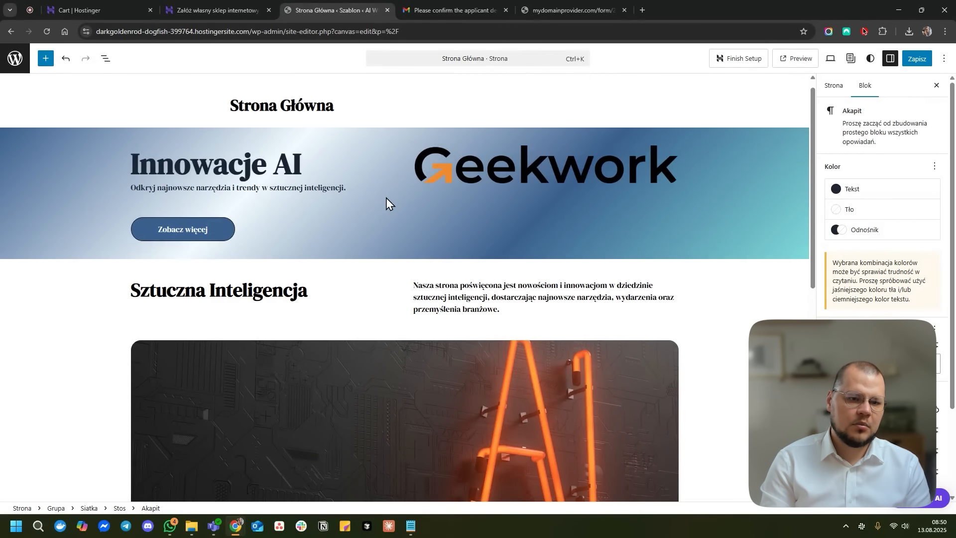
pyautogui.write('Blog wsp')
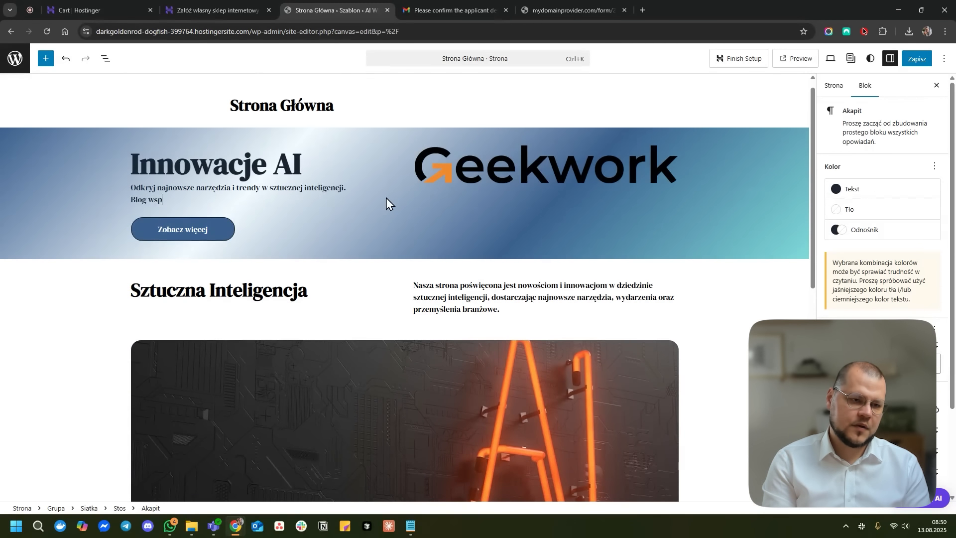
pyautogui.write('ółtworzony z ')
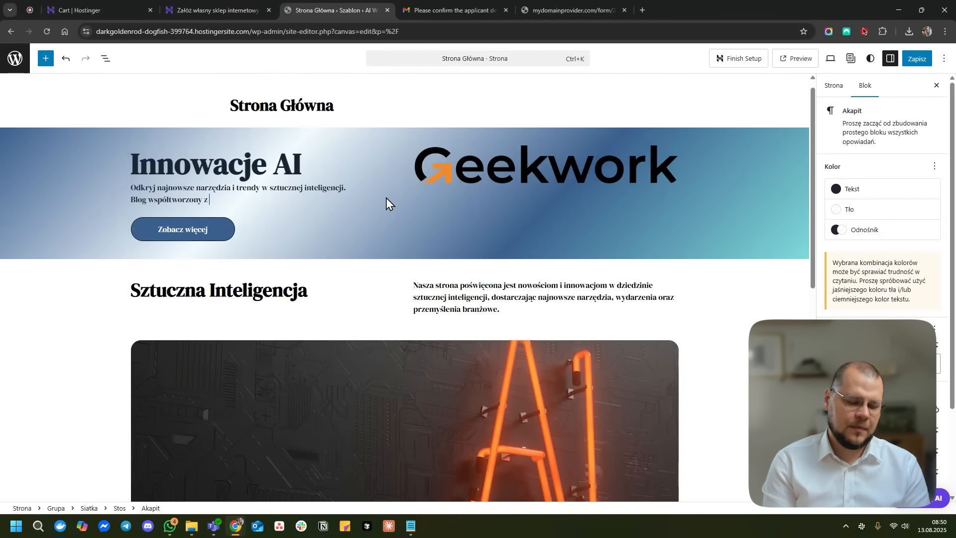
pyautogui.write('marką Geek')
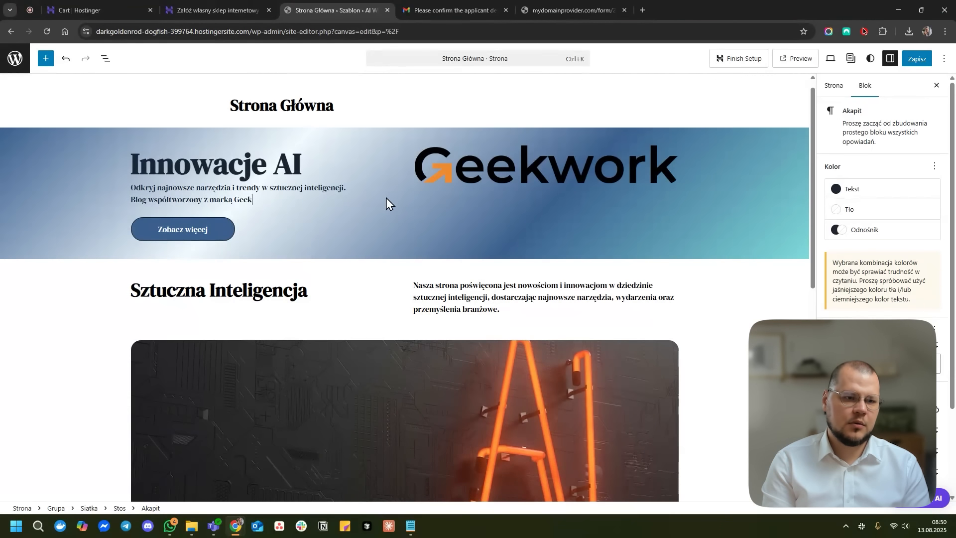
pyautogui.write('Work.pl')
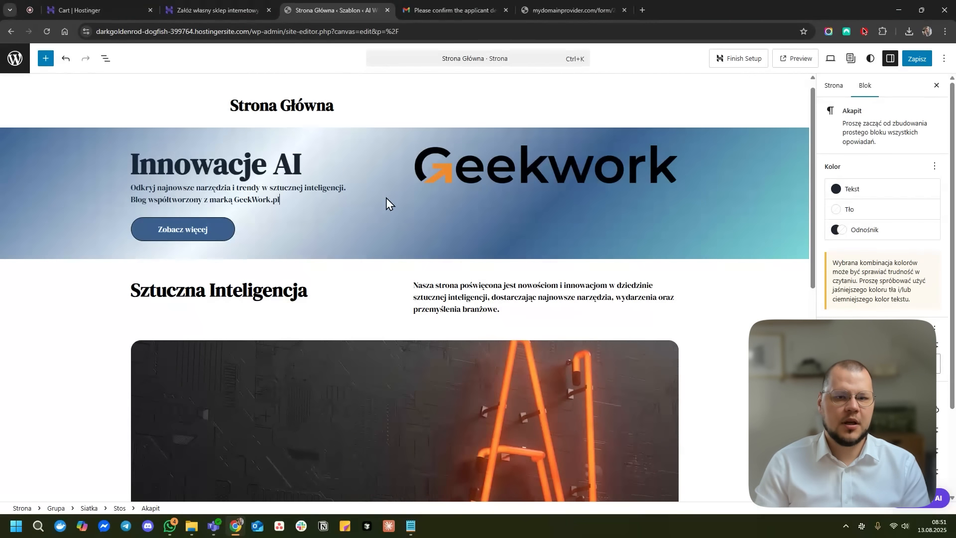
# - Save the homepage changes and go to Styles > Typografia in the site editor
pyautogui.click(918, 58)
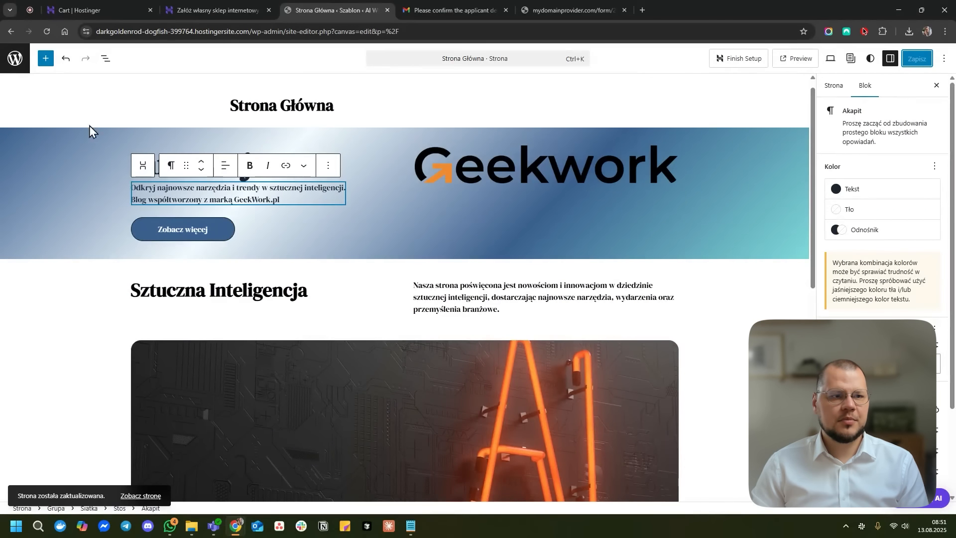
pyautogui.click(20, 61)
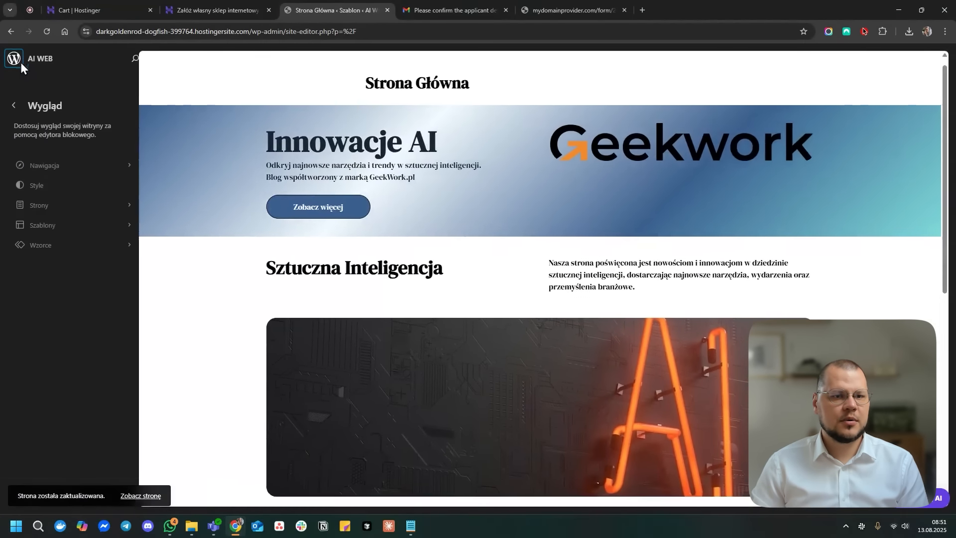
pyautogui.click(48, 191)
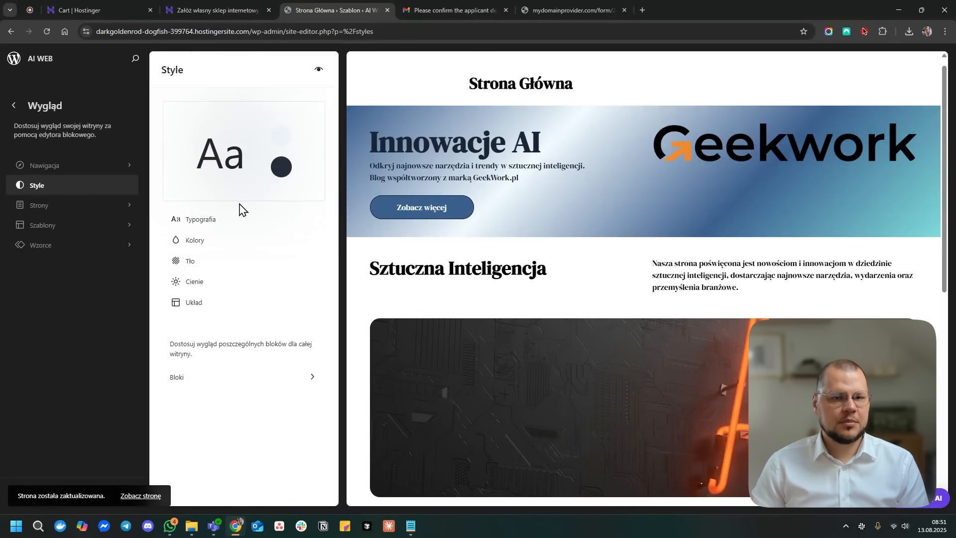
pyautogui.click(204, 226)
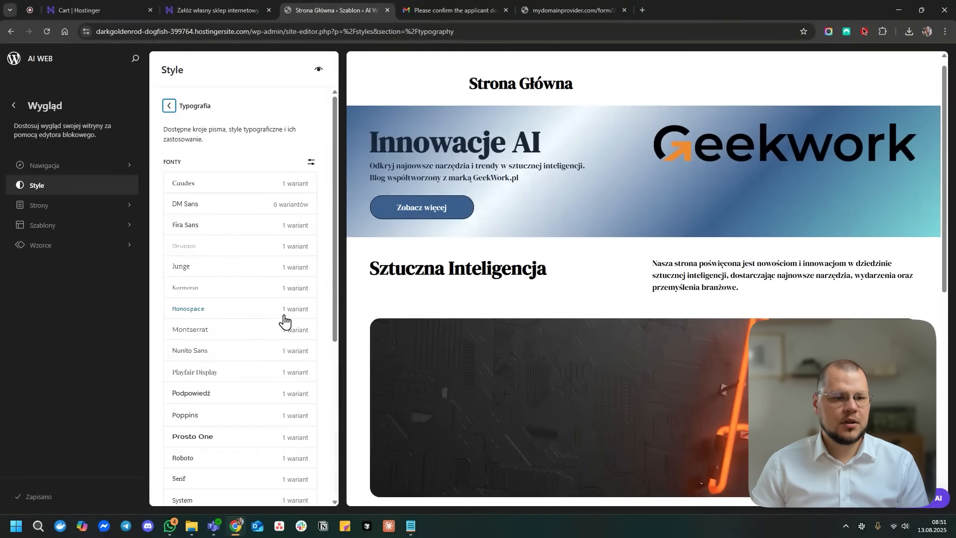
# - Recheck Montserrat's Standardowy variant and apply the updated font family
pyautogui.click(242, 332)
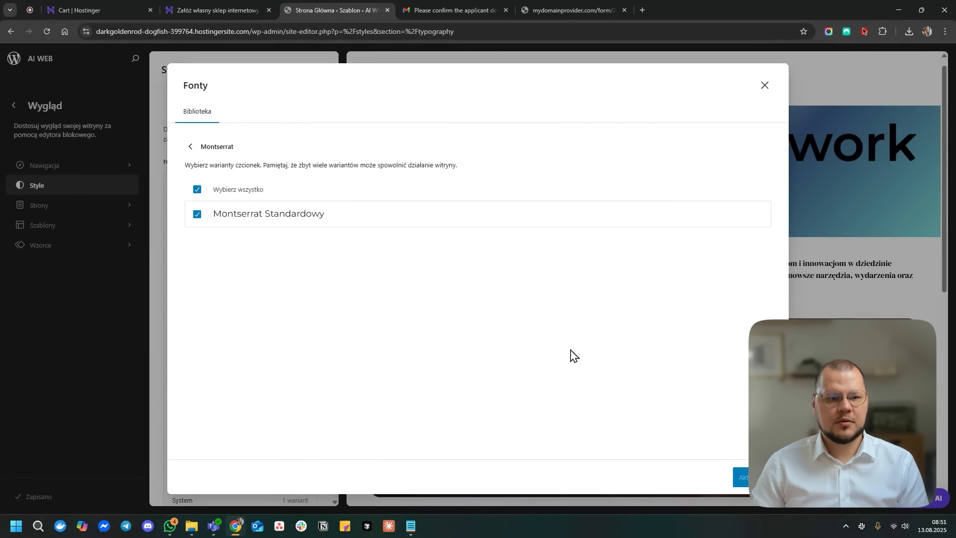
pyautogui.click(225, 209)
pyautogui.click(220, 213)
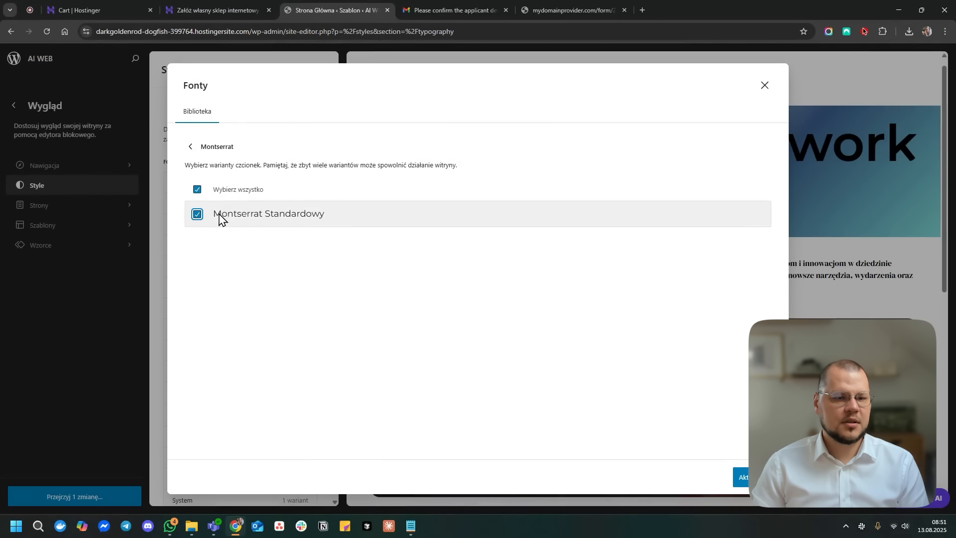
pyautogui.click(741, 477)
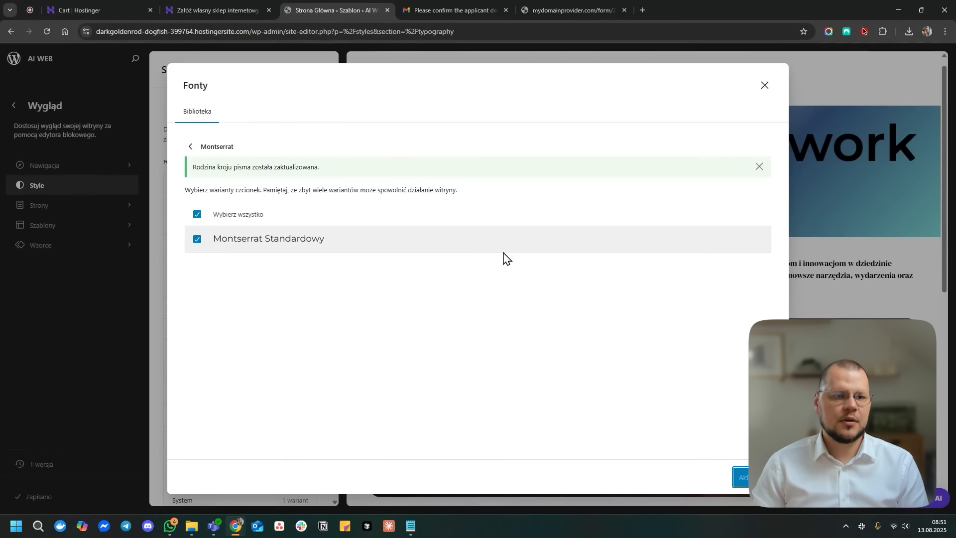
pyautogui.click(765, 89)
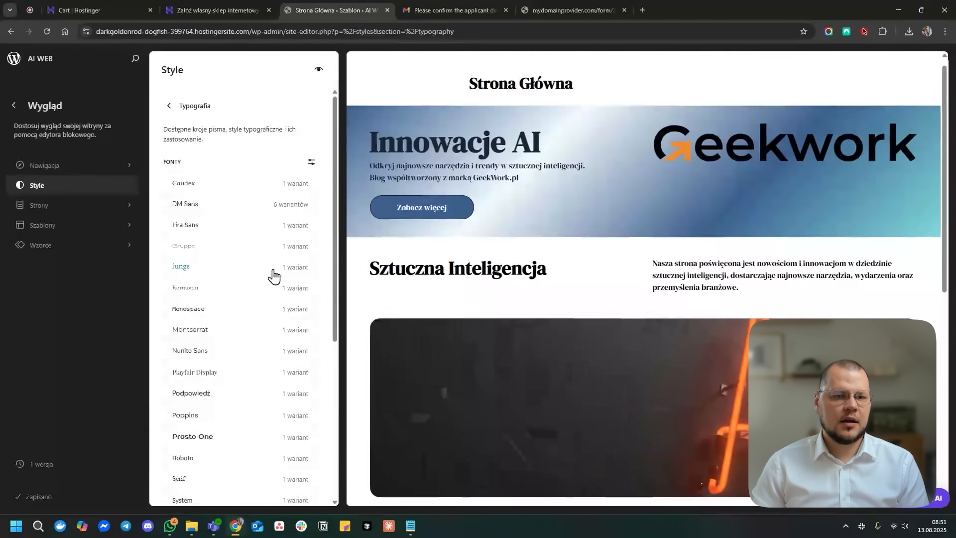
pyautogui.scroll(-6, 437, 357)
pyautogui.scroll(-2, 436, 357)
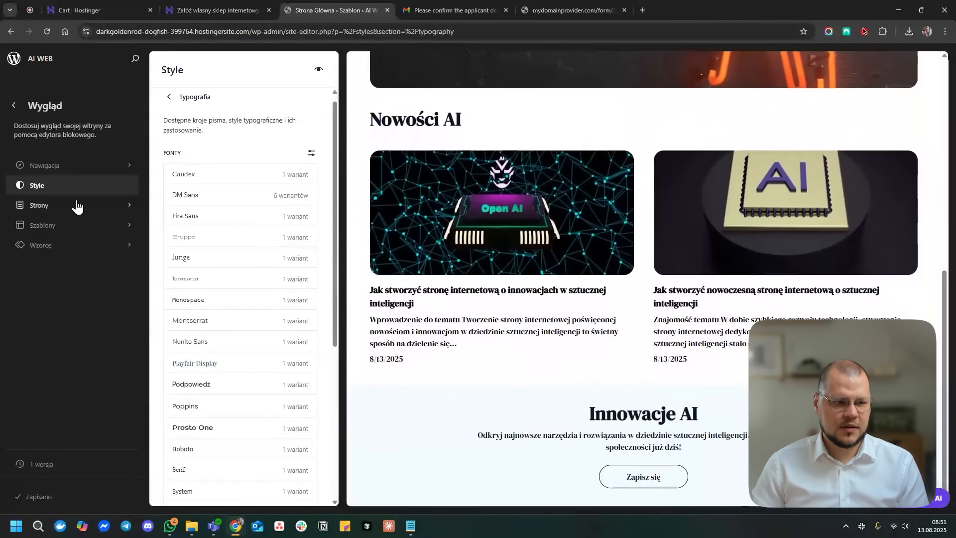
# - Preview the site's stylebook and look over the colour style settings
pyautogui.click(170, 108)
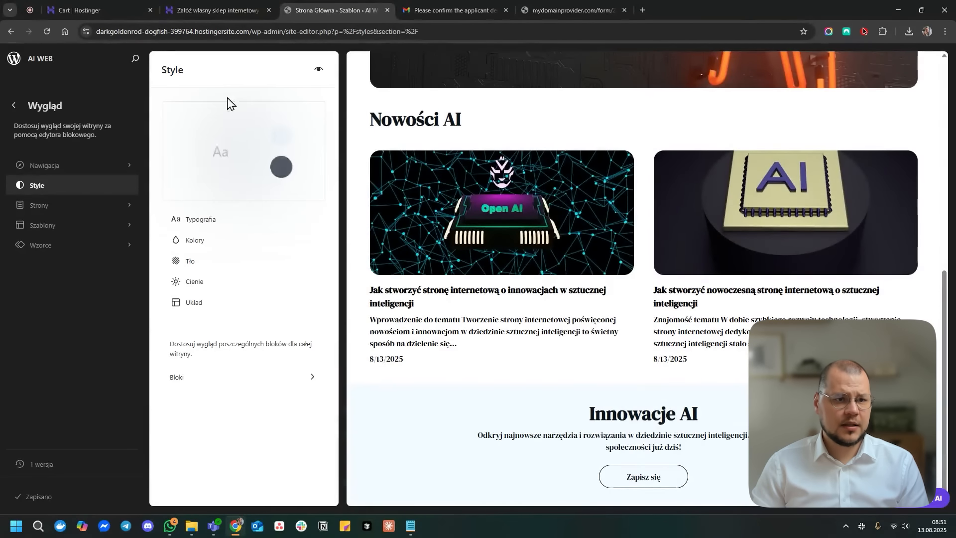
pyautogui.click(318, 69)
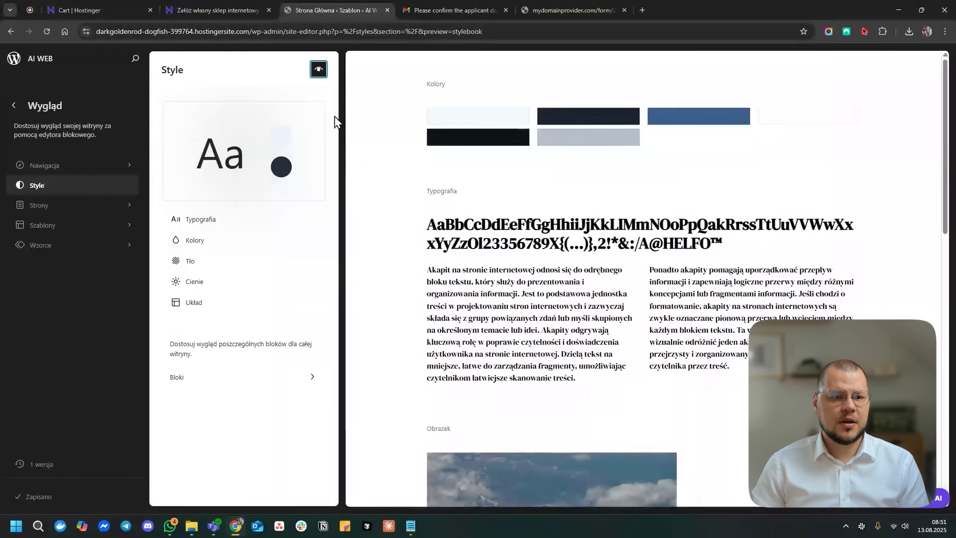
pyautogui.click(205, 241)
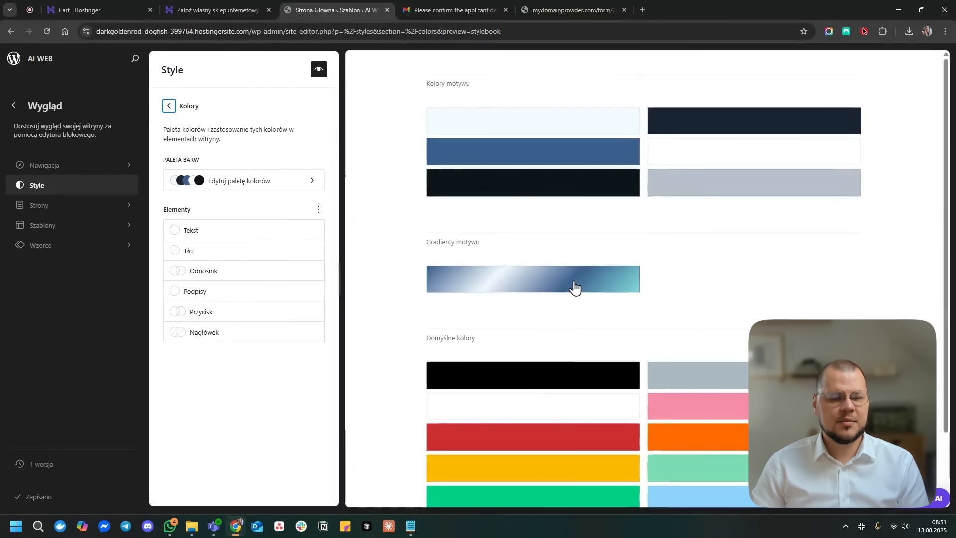
pyautogui.click(169, 106)
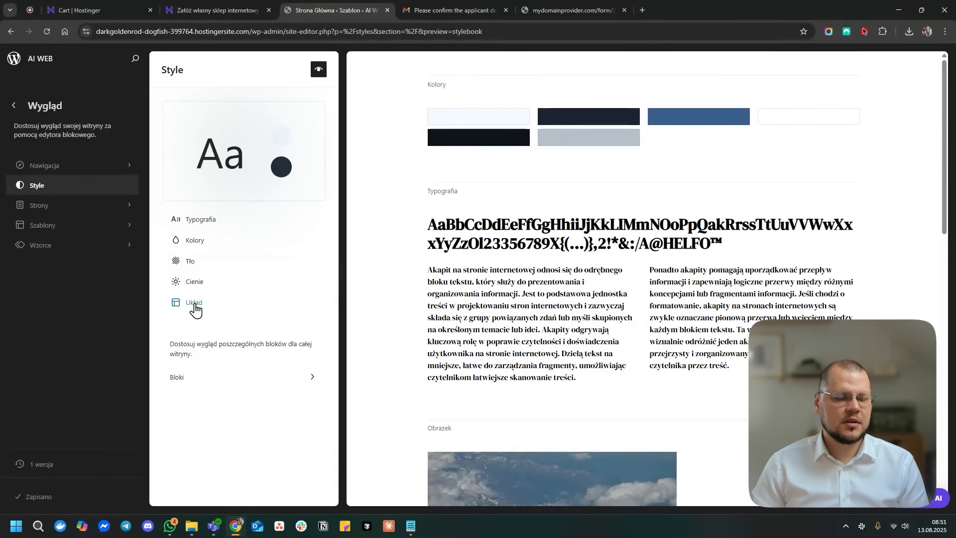
# - Review the Cienie shadow presets, then bring up the site's Strony list
pyautogui.click(194, 282)
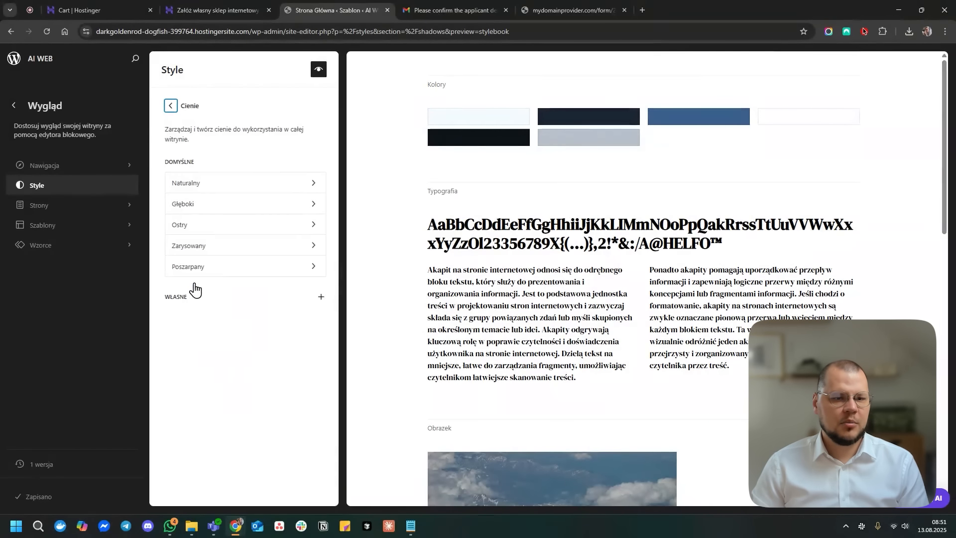
pyautogui.click(169, 110)
pyautogui.click(102, 208)
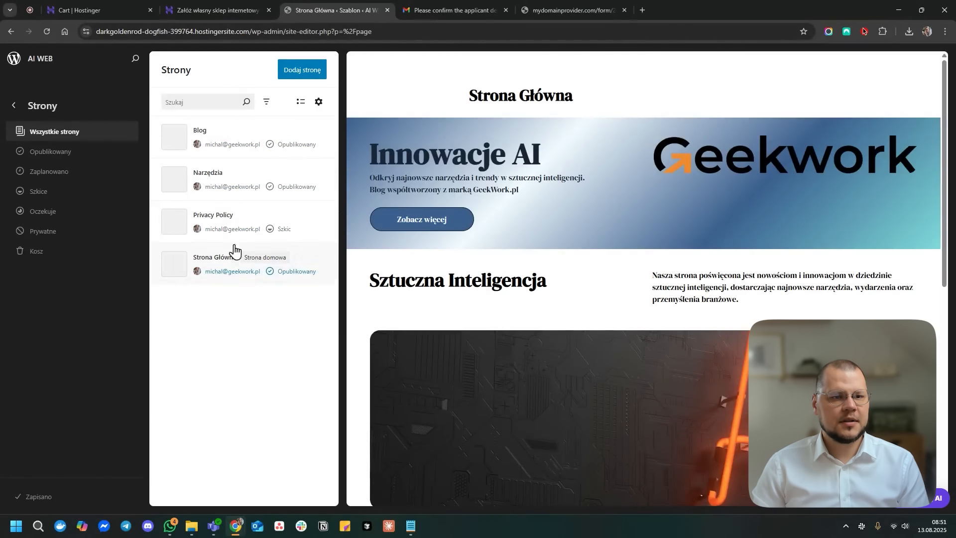
# - Open the Blog page, inspect both posts' Zajawka excerpts, and return to Wygląd
pyautogui.click(188, 129)
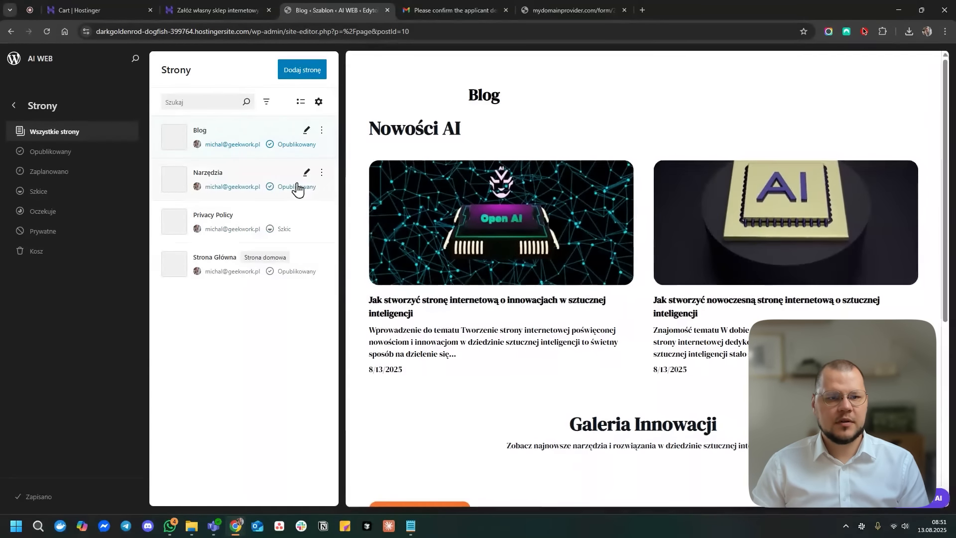
pyautogui.click(306, 130)
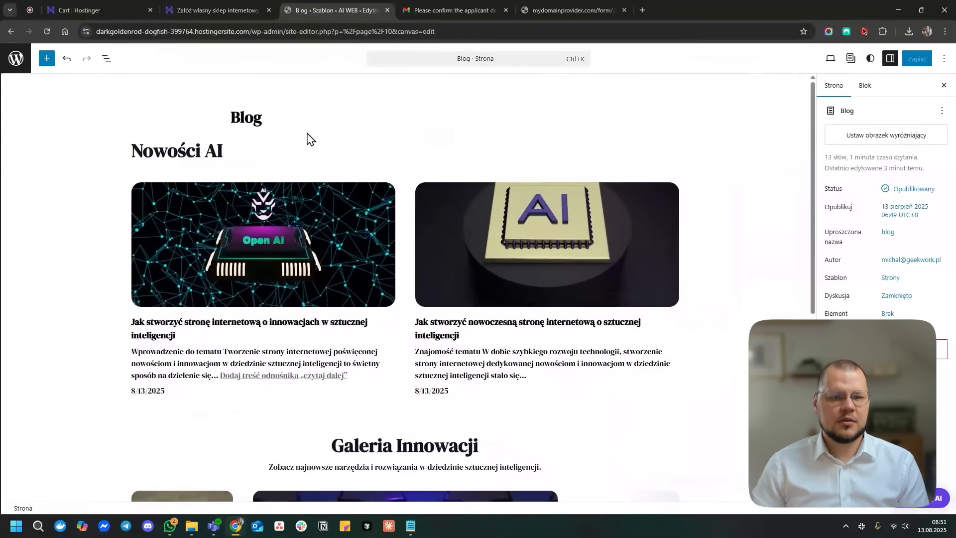
pyautogui.click(312, 368)
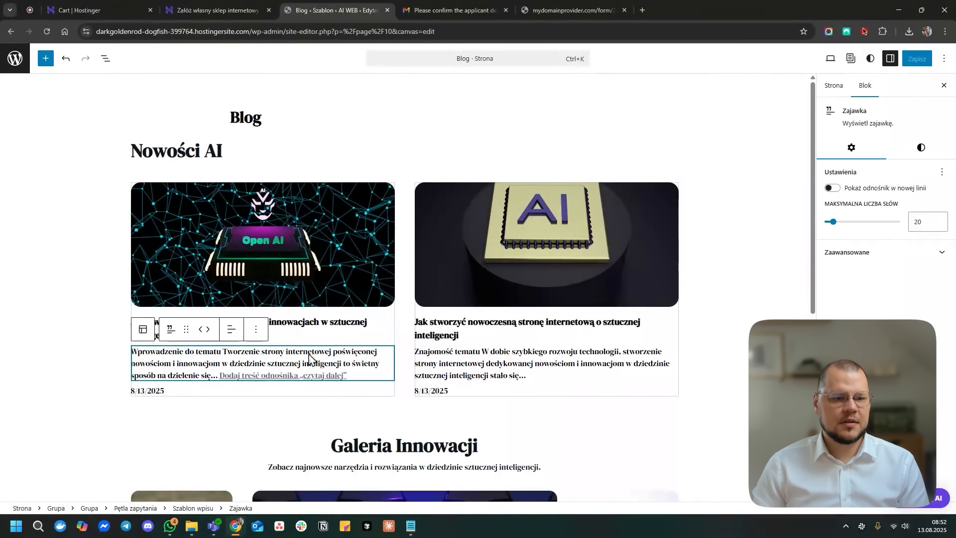
pyautogui.click(541, 373)
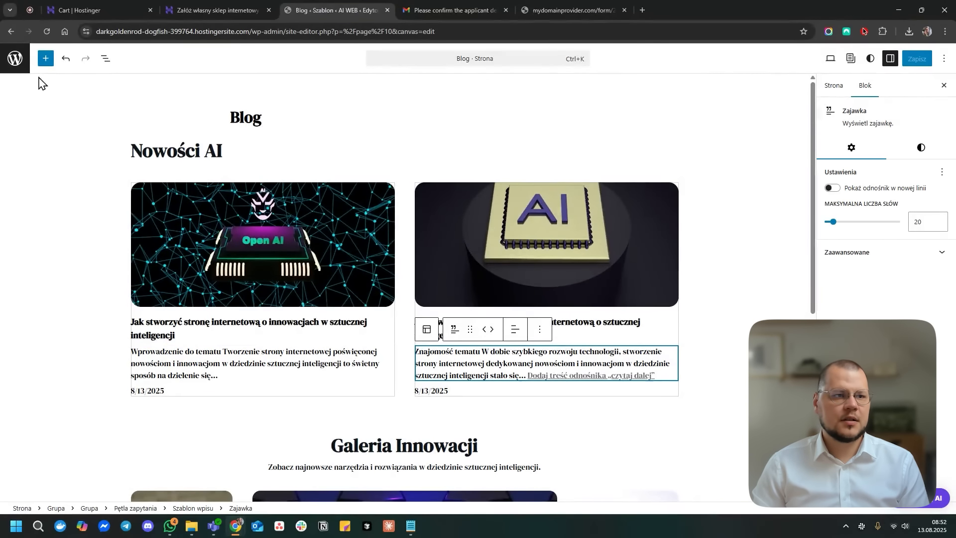
pyautogui.click(18, 62)
pyautogui.click(13, 107)
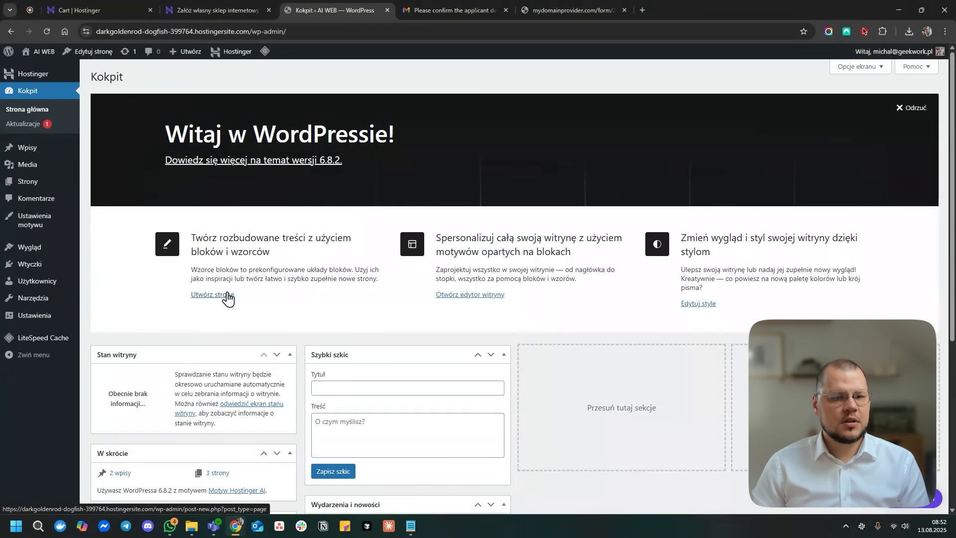
# - Look over the Kokpit dashboard and reach Hostinger > Generator treści AI
pyautogui.scroll(-5, 488, 303)
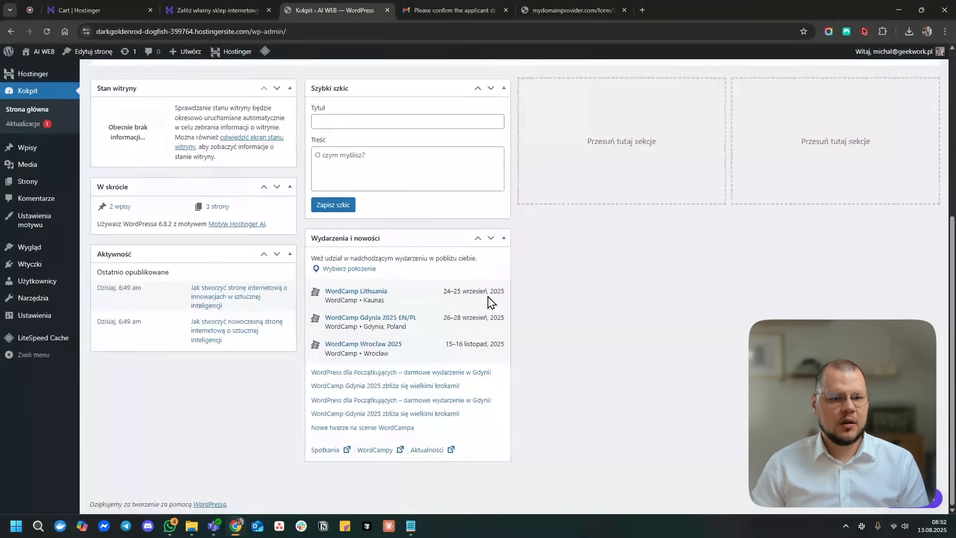
pyautogui.scroll(5, 568, 406)
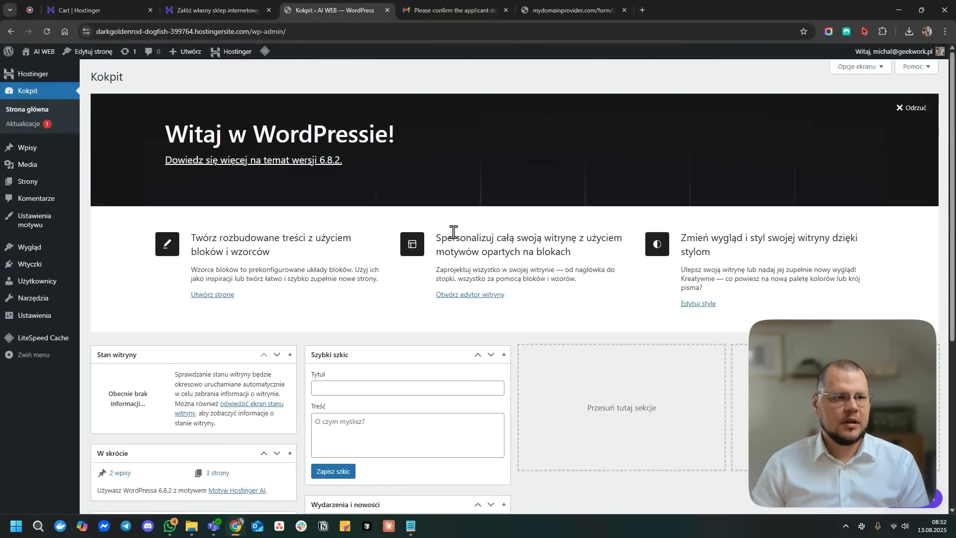
pyautogui.moveTo(37, 78)
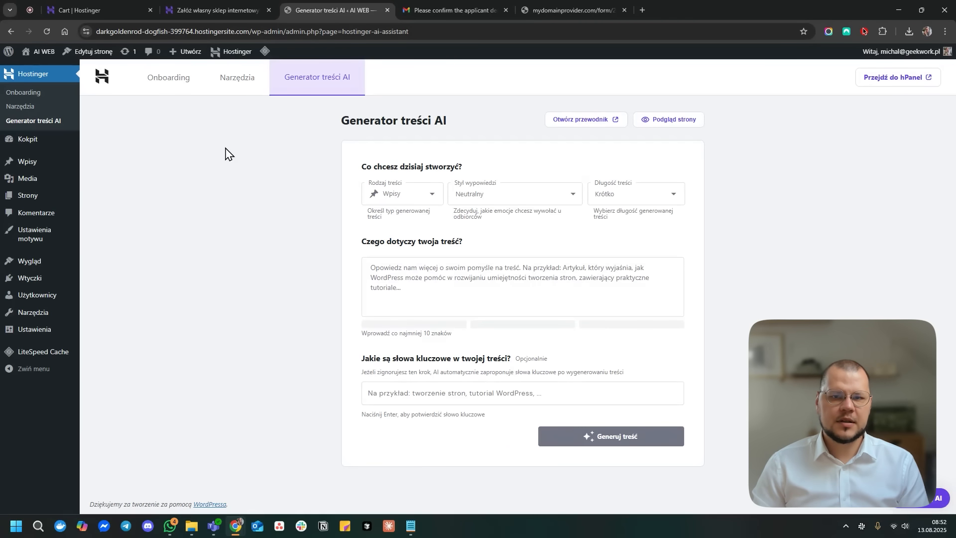
# - Set content type Wpisy, add the Godny zaufania tone, and choose Długi length
pyautogui.click(422, 194)
pyautogui.click(415, 241)
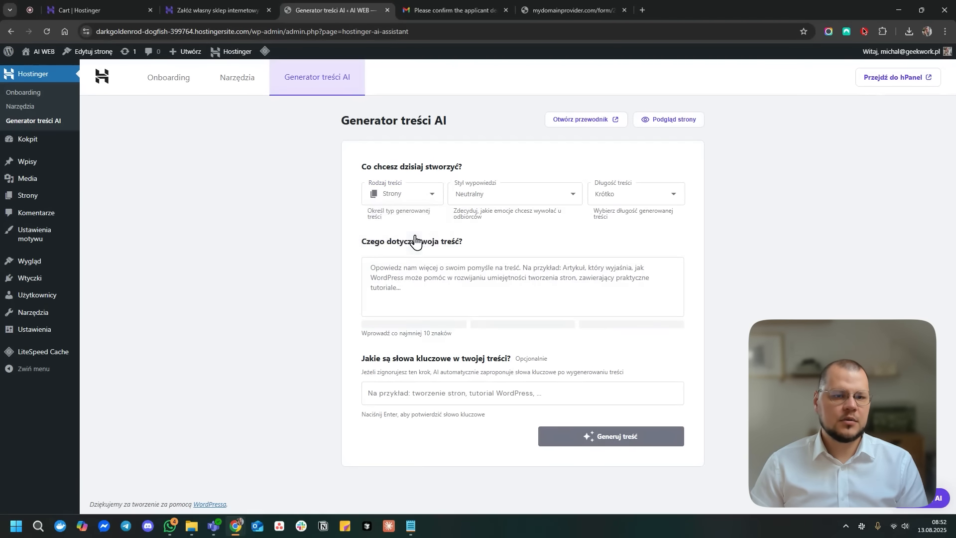
pyautogui.click(422, 196)
pyautogui.click(409, 221)
pyautogui.click(561, 197)
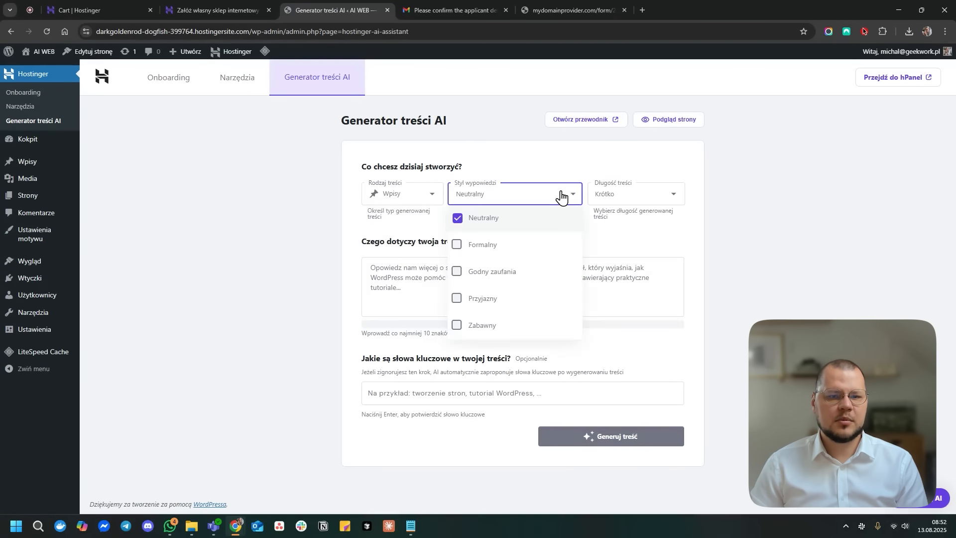
pyautogui.click(498, 273)
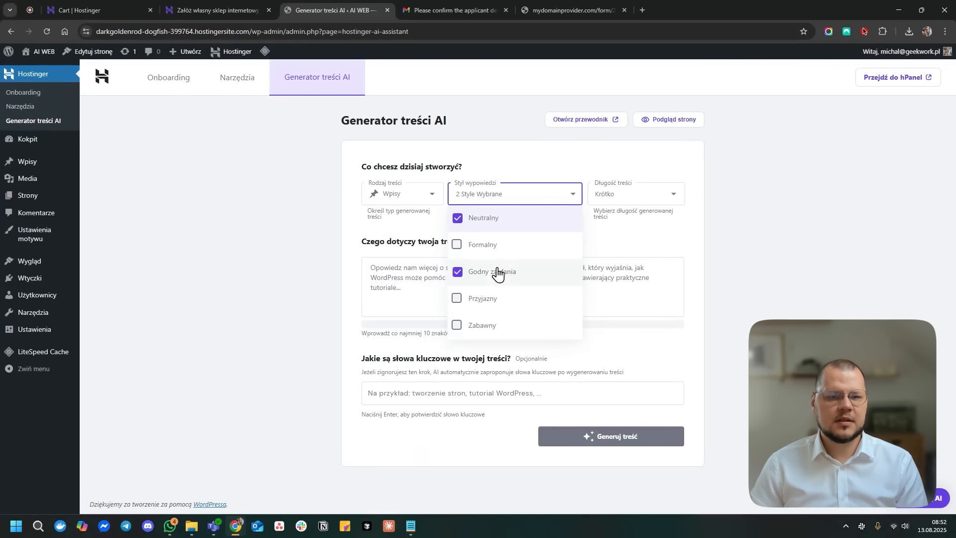
pyautogui.click(673, 195)
pyautogui.click(673, 195)
pyautogui.click(634, 340)
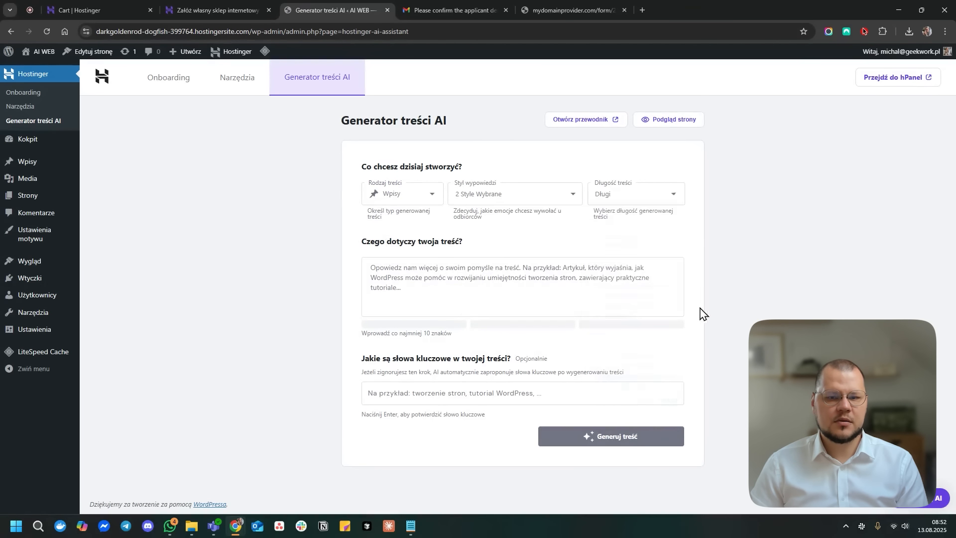
# - Dictate the topic: an article on ChatGPT 5.0's new features and changes
pyautogui.click(627, 290)
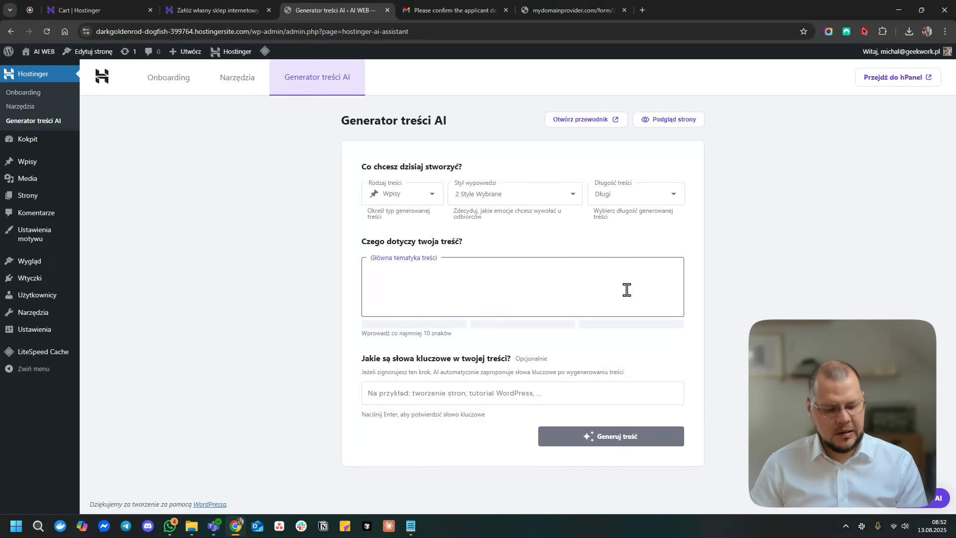
pyautogui.press('super')
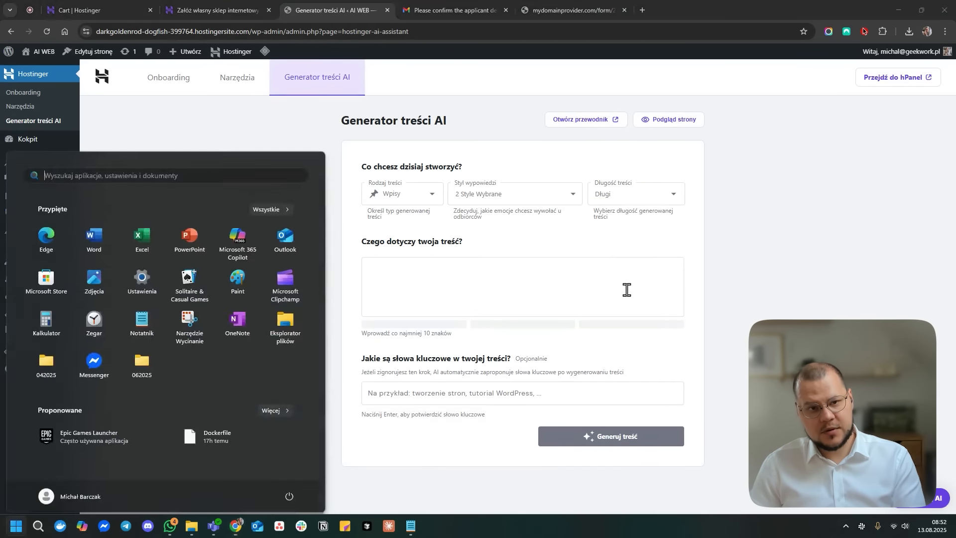
pyautogui.press('super')
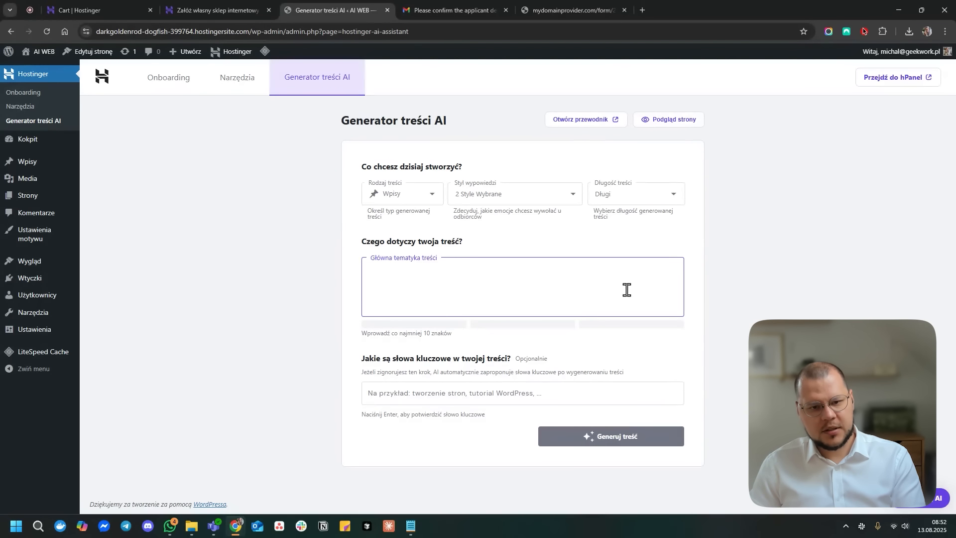
pyautogui.press('super+h')
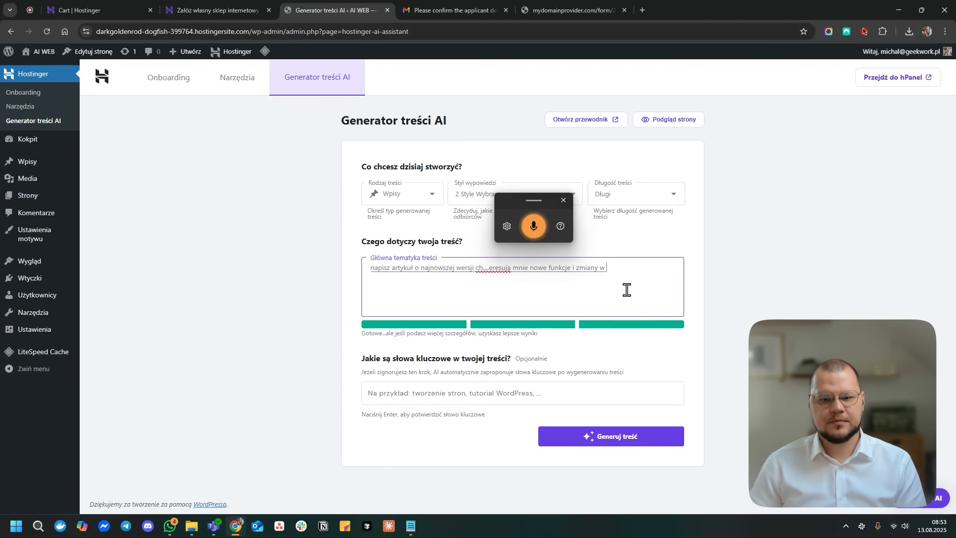
pyautogui.click(561, 200)
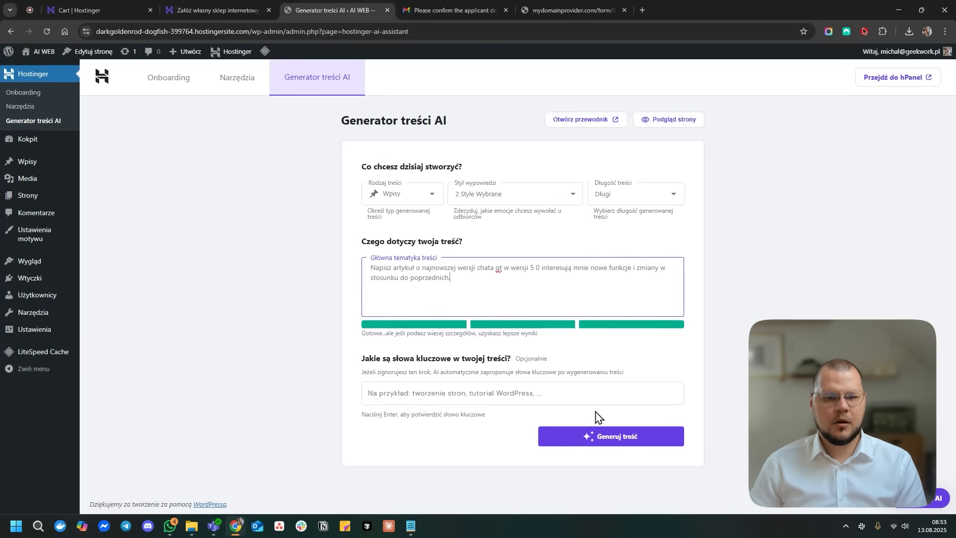
pyautogui.moveTo(366, 332); pyautogui.dragTo(568, 337)
pyautogui.click(585, 366)
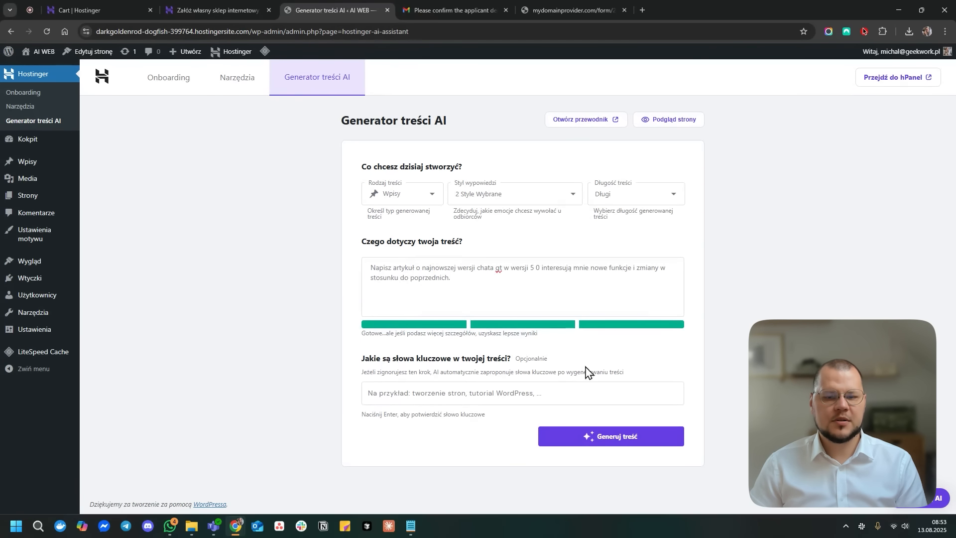
# - Generate the ChatGPT 5.0 article together with its AI image
pyautogui.click(626, 440)
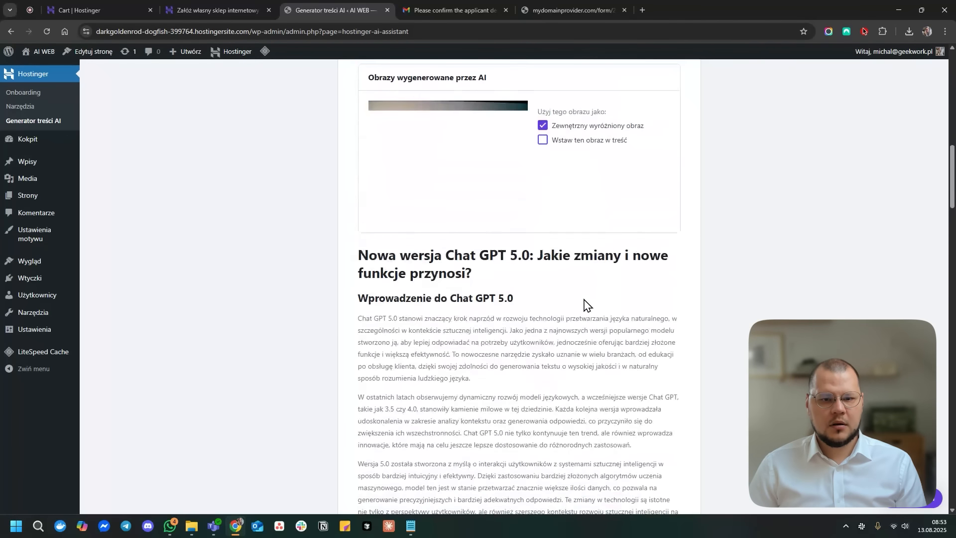
# - Read the Chat GPT 5.0 article down to its summary, then publish it with Publikuj
pyautogui.scroll(1, 580, 316)
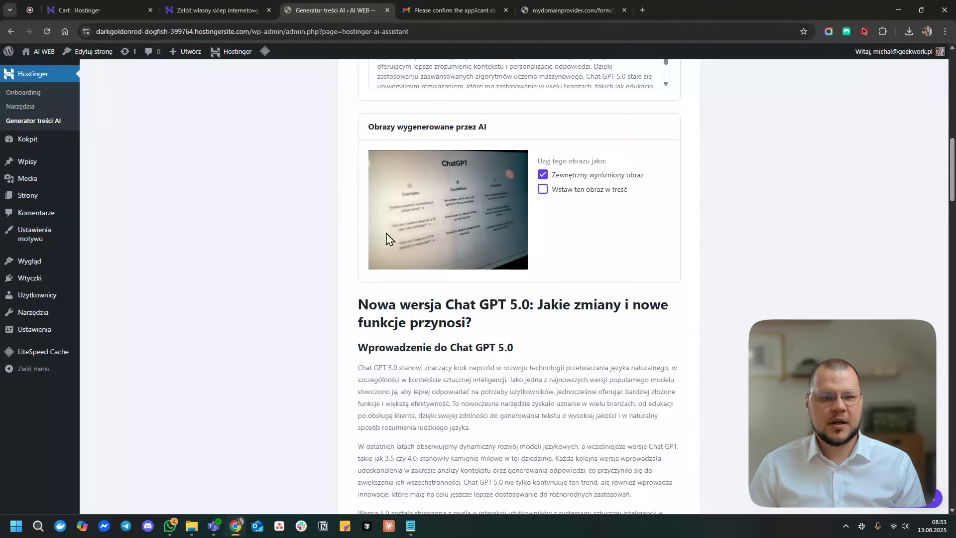
pyautogui.scroll(-2, 500, 187)
pyautogui.moveTo(354, 207); pyautogui.dragTo(555, 222)
pyautogui.click(553, 219)
pyautogui.scroll(-3, 556, 223)
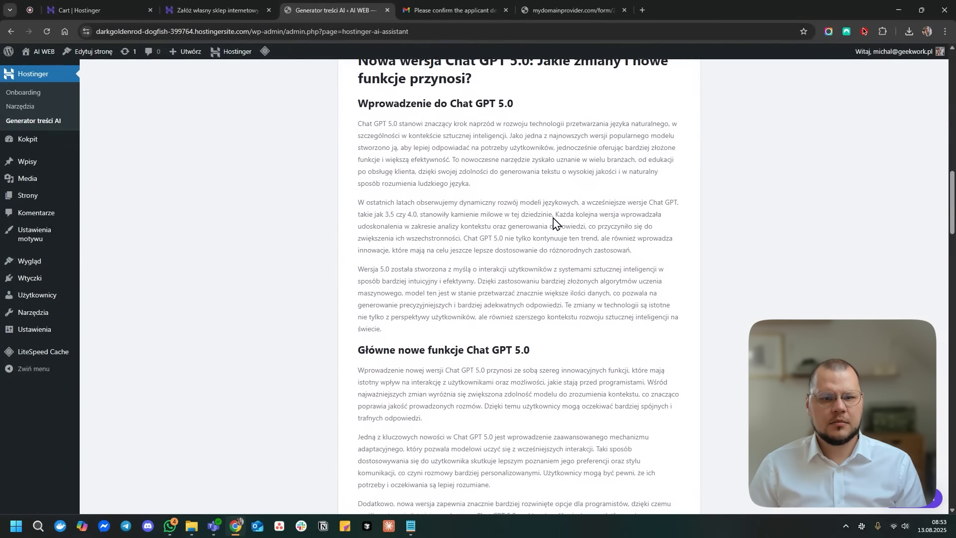
pyautogui.scroll(-8, 555, 223)
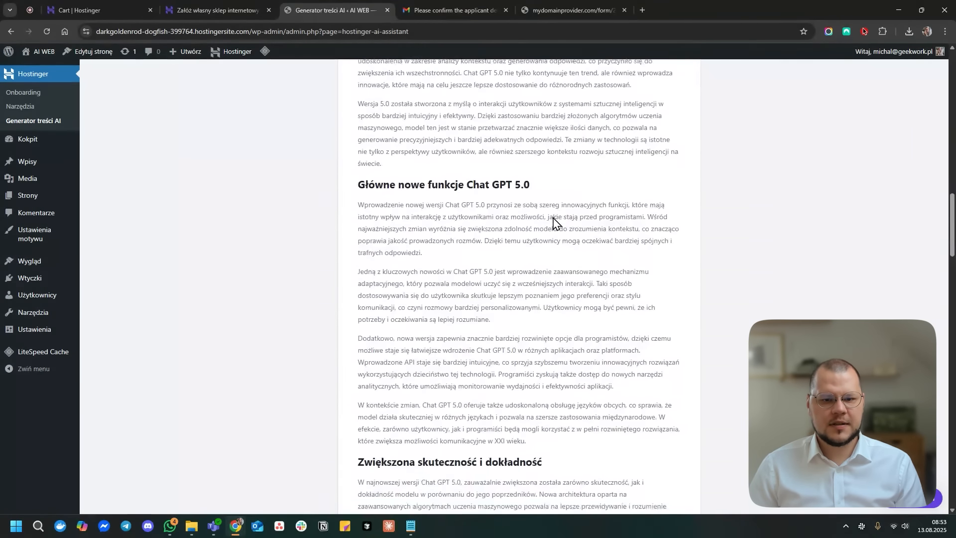
pyautogui.scroll(-1, 556, 224)
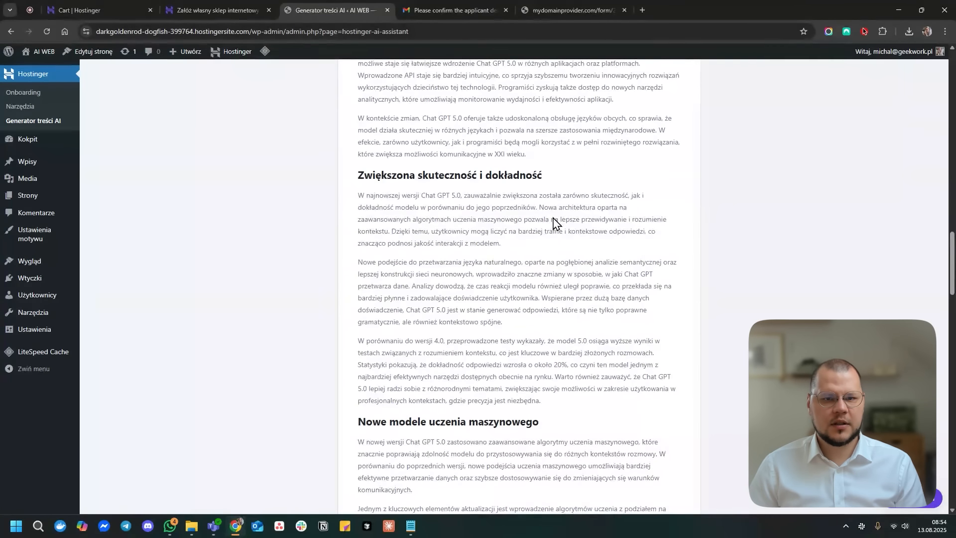
pyautogui.scroll(-5, 573, 256)
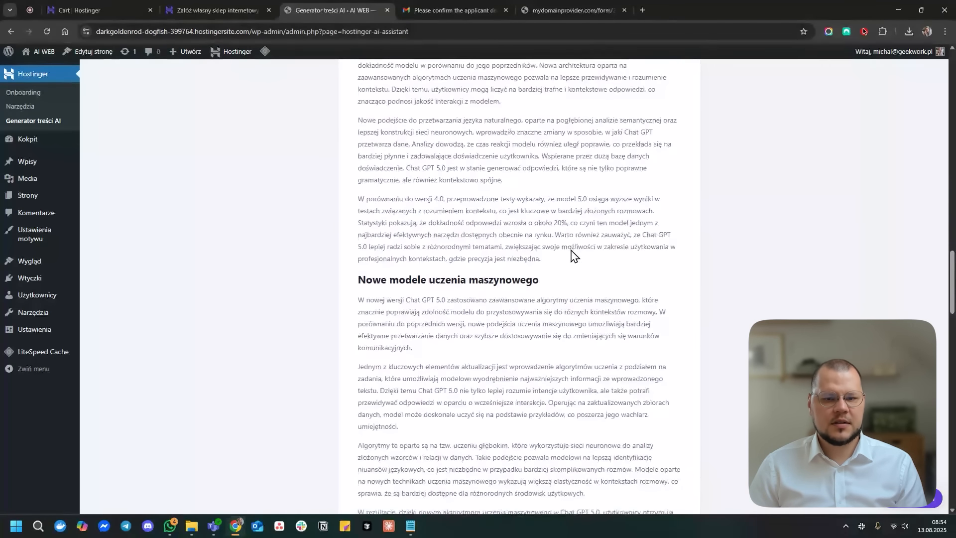
pyautogui.scroll(-7, 575, 261)
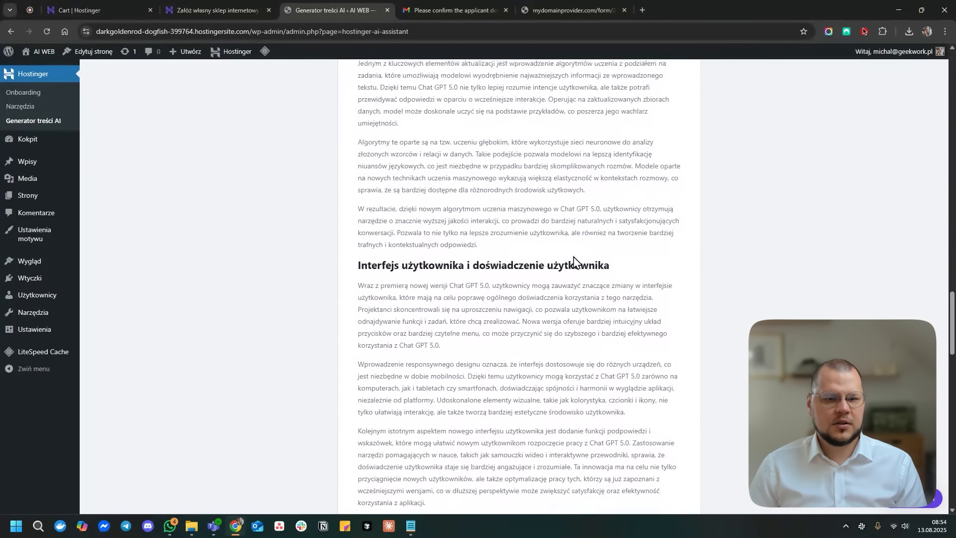
pyautogui.scroll(-11, 575, 261)
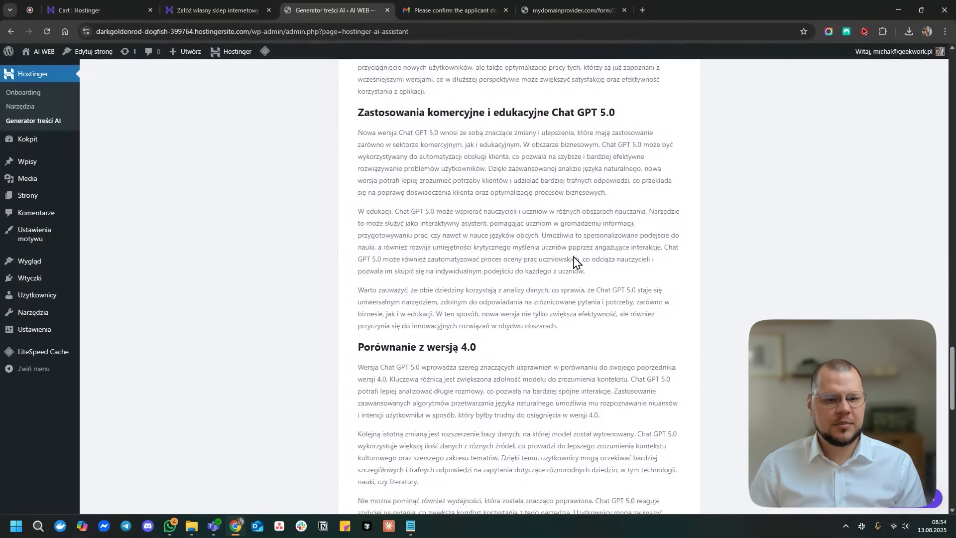
pyautogui.scroll(-8, 575, 261)
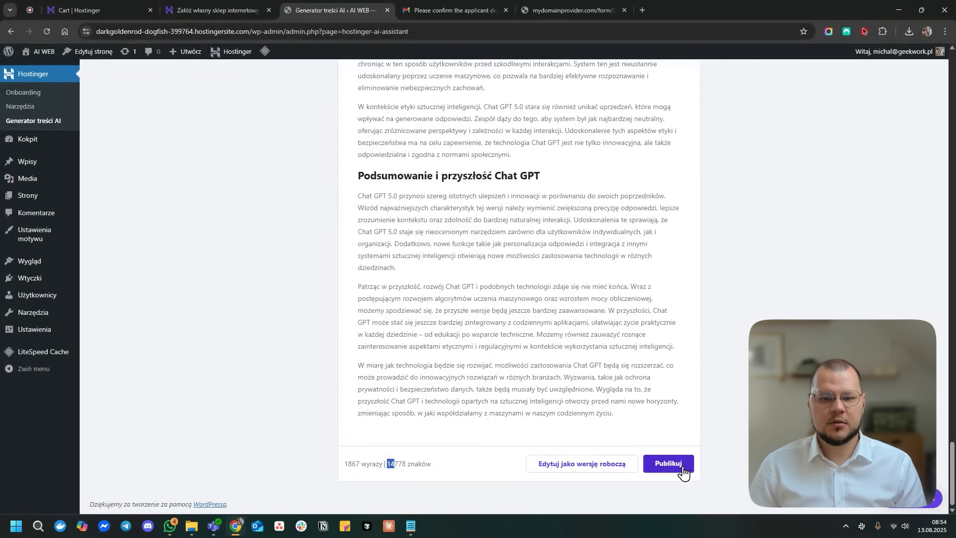
pyautogui.click(682, 468)
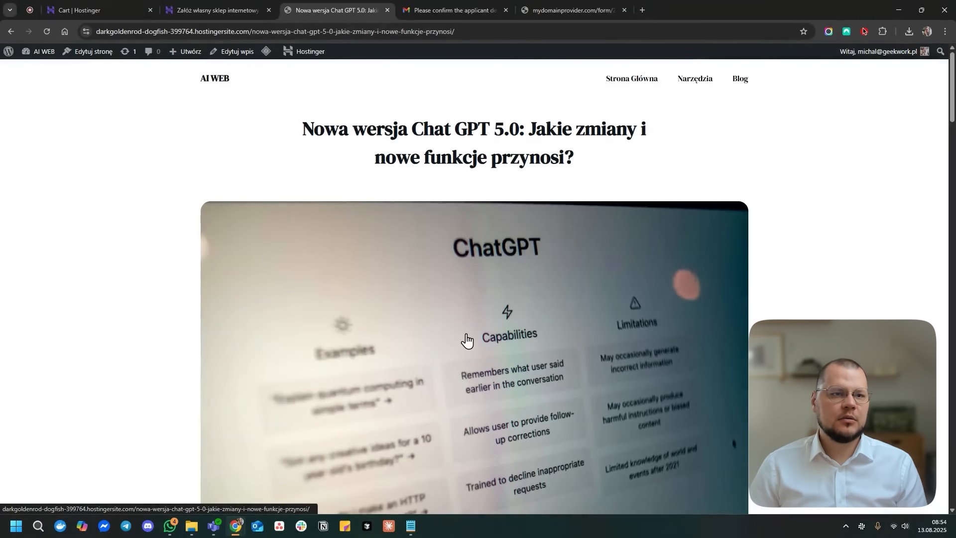
# - Scroll through the live Chat GPT 5.0 post, then return to the WordPress Kokpit dashboard
pyautogui.scroll(-15, 466, 323)
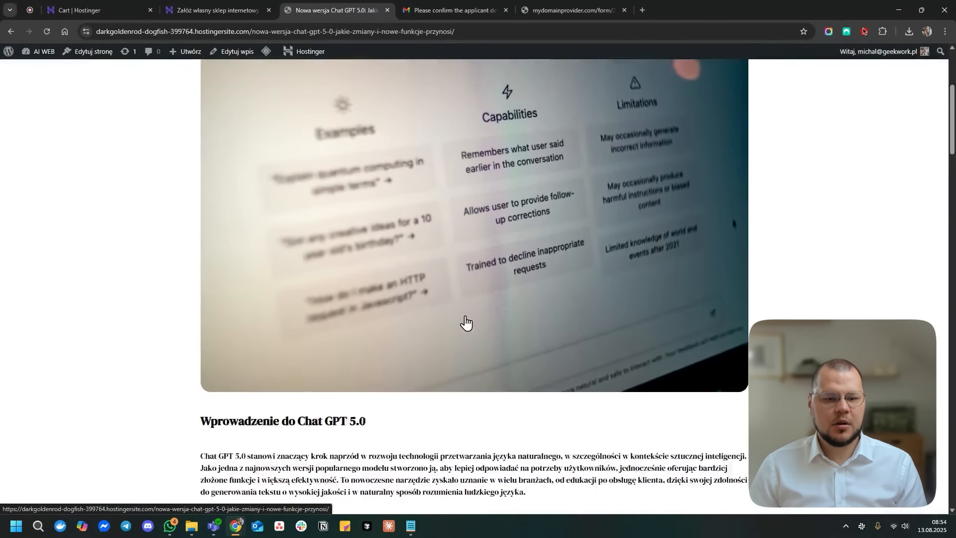
pyautogui.scroll(-15, 465, 323)
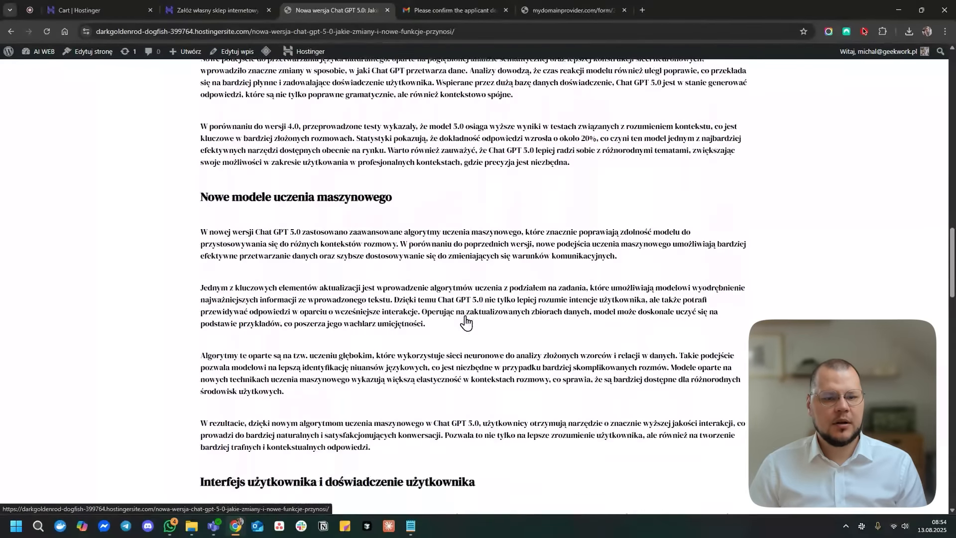
pyautogui.scroll(-6, 532, 288)
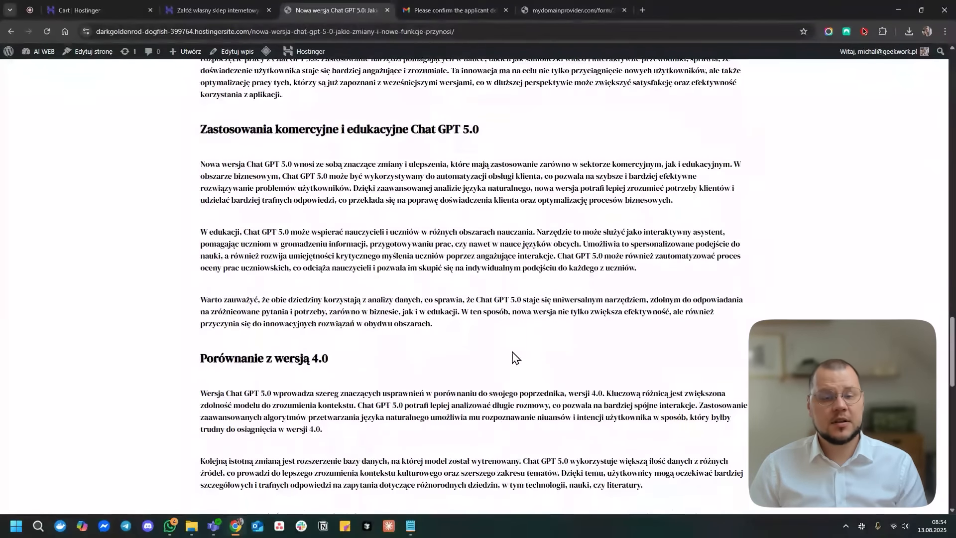
pyautogui.scroll(-15, 516, 357)
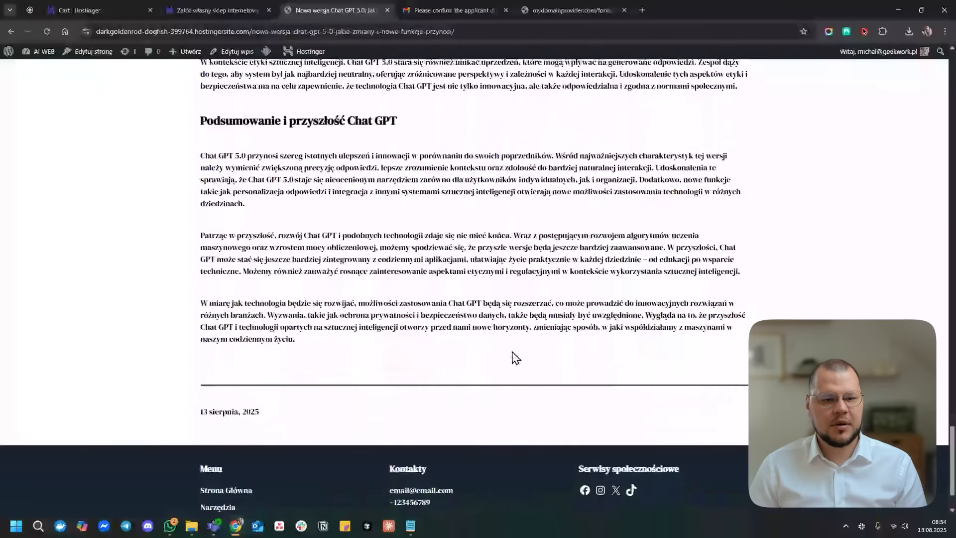
pyautogui.scroll(20, 542, 397)
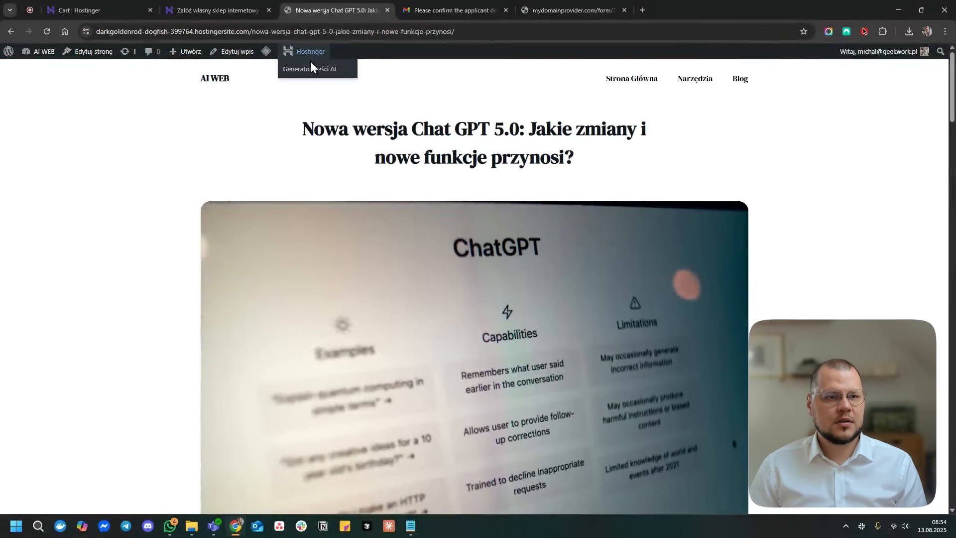
pyautogui.click(29, 59)
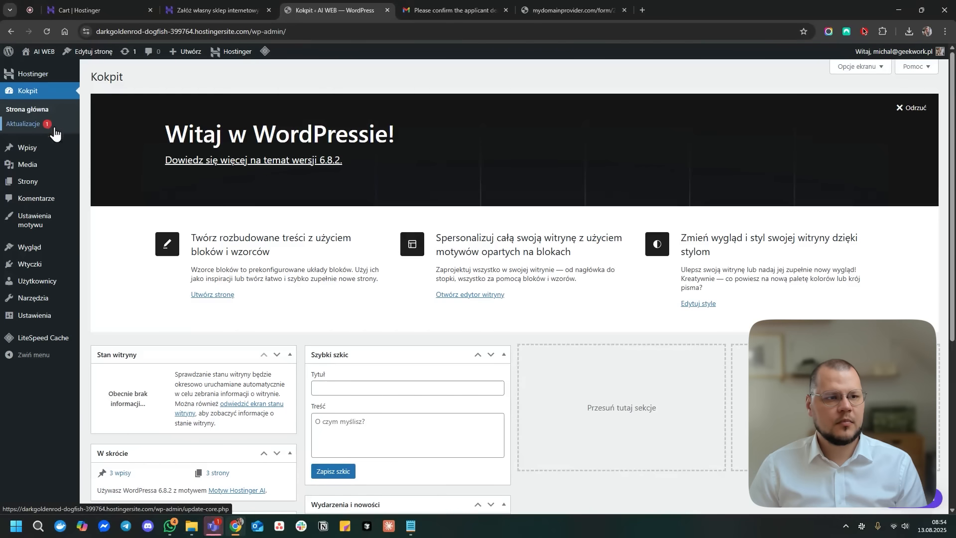
# - From the Hostinger onboarding page, open hPanel via Dodaj domenę's Połącz w hPanel link
pyautogui.click(46, 77)
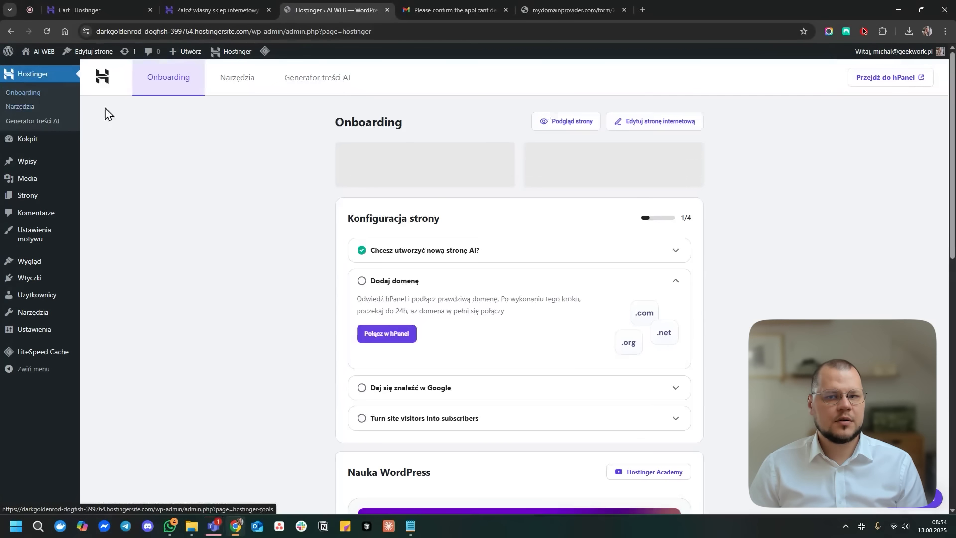
pyautogui.click(906, 83)
pyautogui.hotkey('ctrl', 'shift', 'Tab')
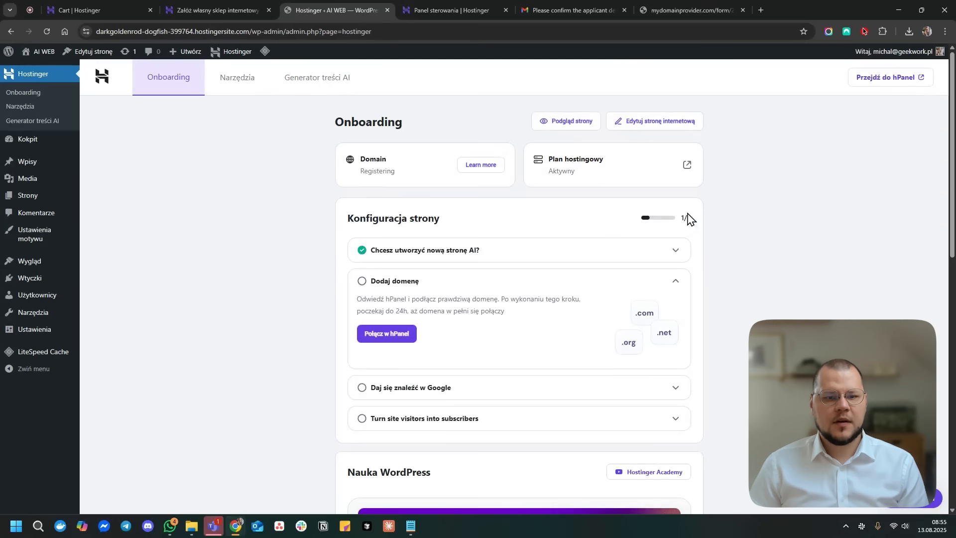
pyautogui.click(408, 286)
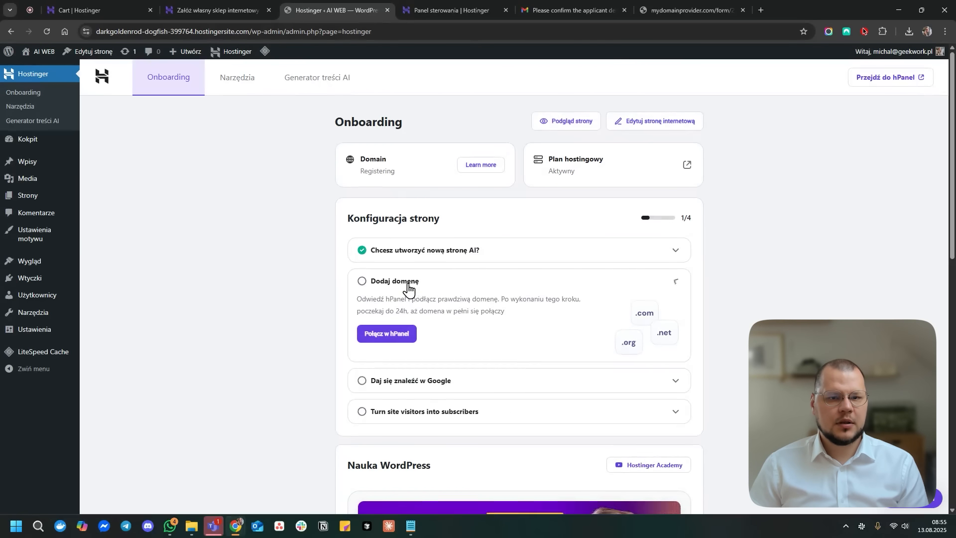
pyautogui.click(416, 285)
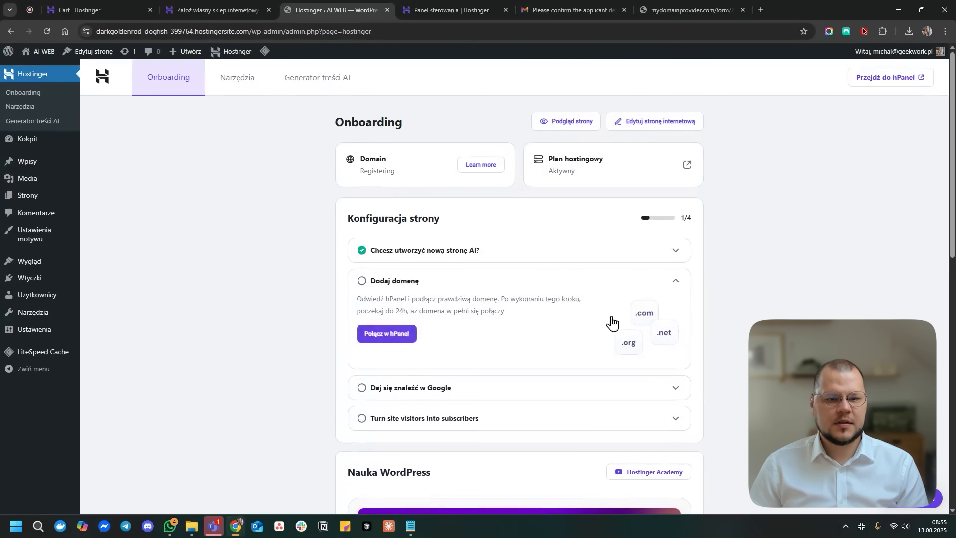
pyautogui.click(397, 338)
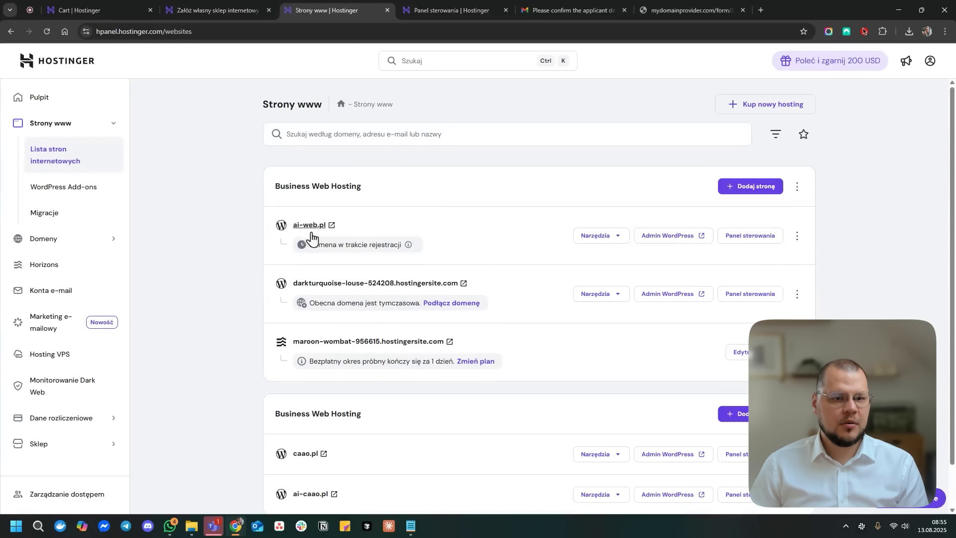
# - Check ai-web.pl's 'Domena w trakcie rejestracji' status, then open caao.pl's Panel sterowania
pyautogui.moveTo(314, 249); pyautogui.dragTo(404, 252)
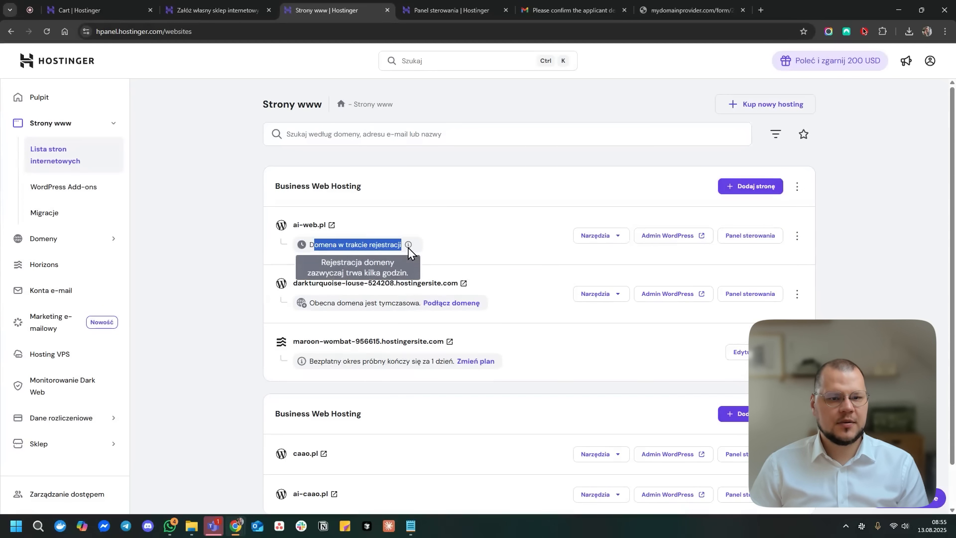
pyautogui.click(432, 225)
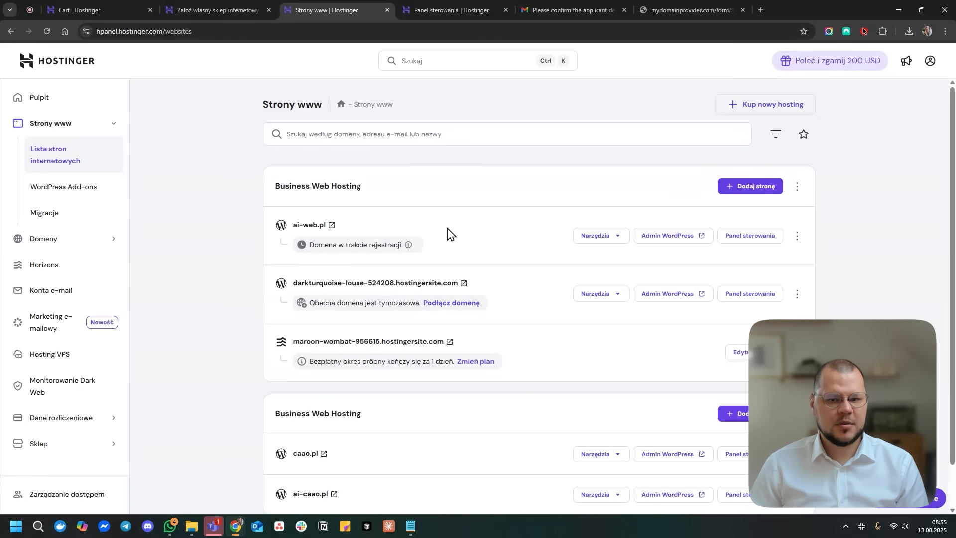
pyautogui.moveTo(334, 243)
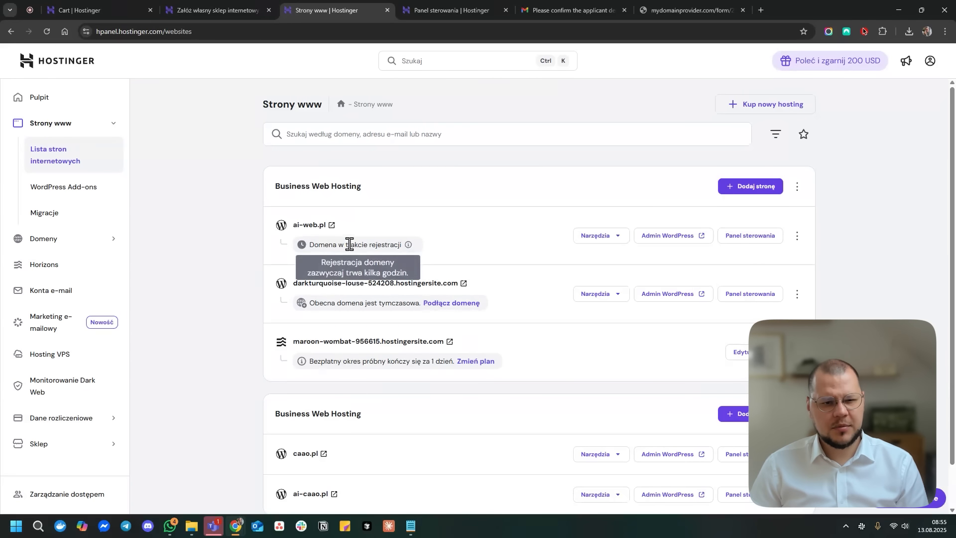
pyautogui.scroll(-1, 504, 260)
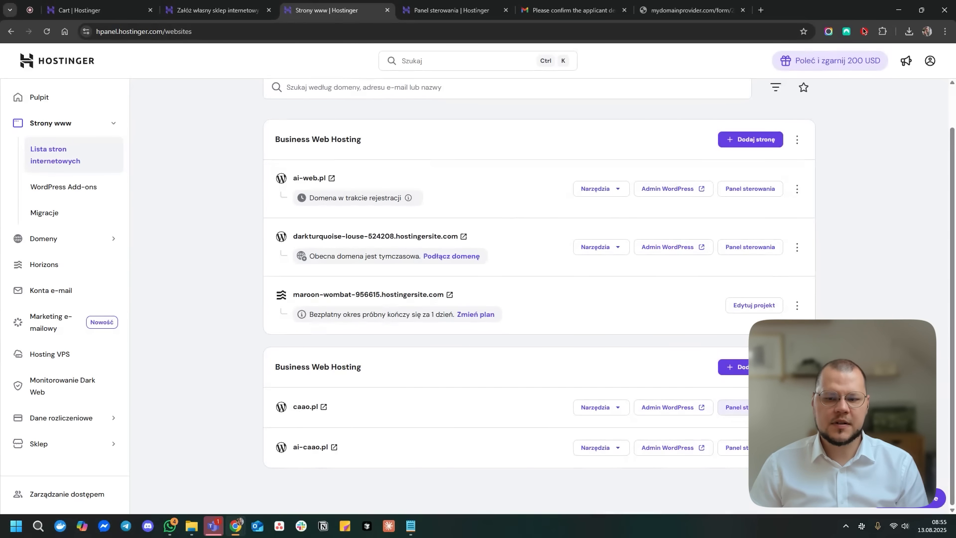
pyautogui.click(734, 407)
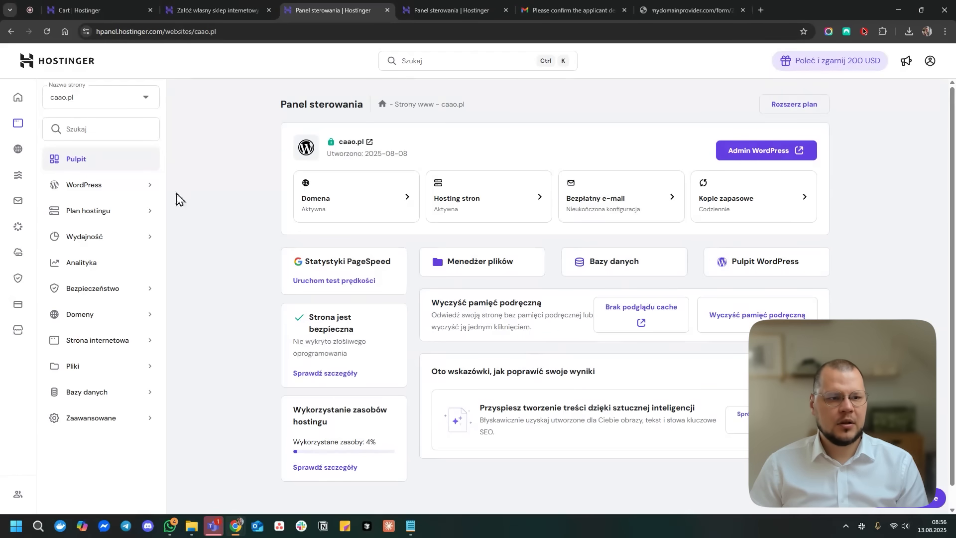
# - Review caao.pl's WordPress Przegląd down to daily backups, then expand the Bezpieczeństwo section
pyautogui.click(158, 190)
pyautogui.click(118, 215)
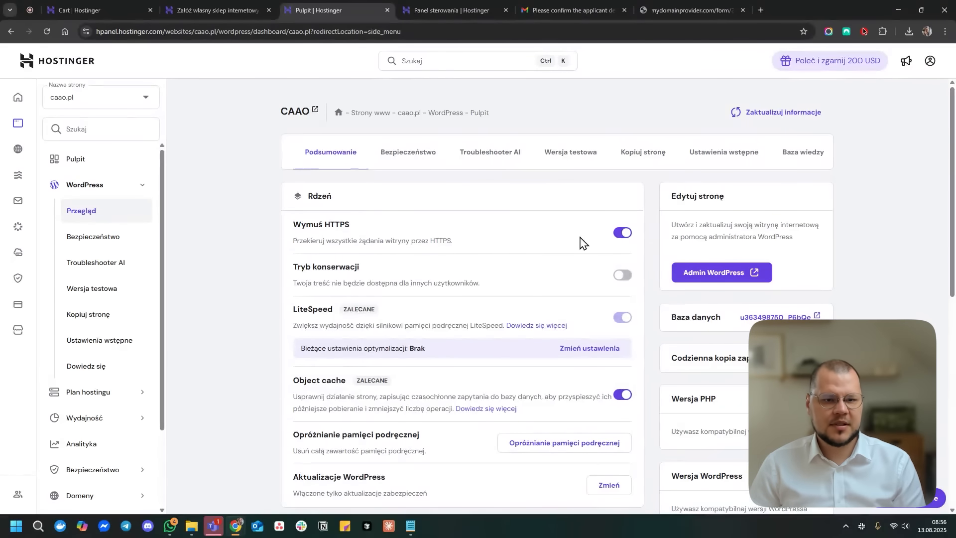
pyautogui.scroll(-1, 566, 243)
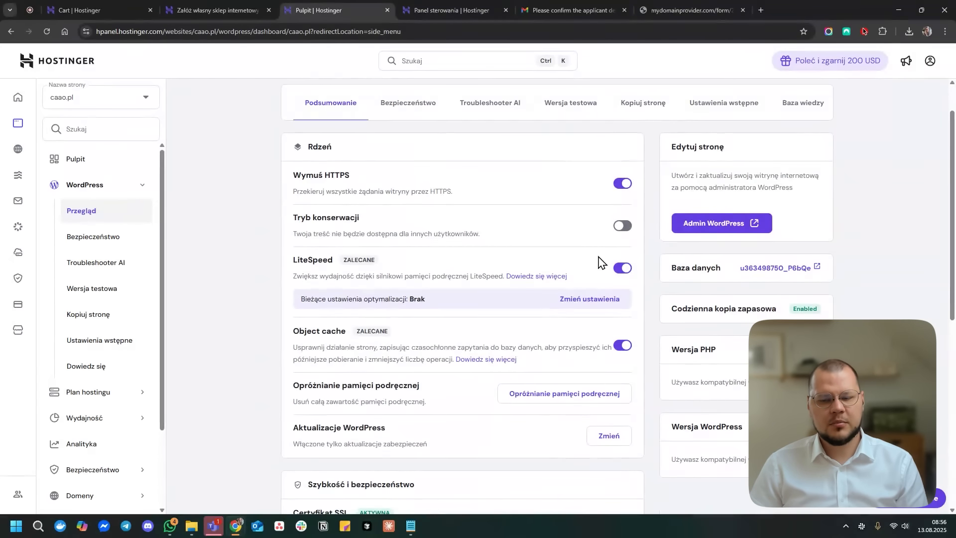
pyautogui.scroll(-1, 478, 259)
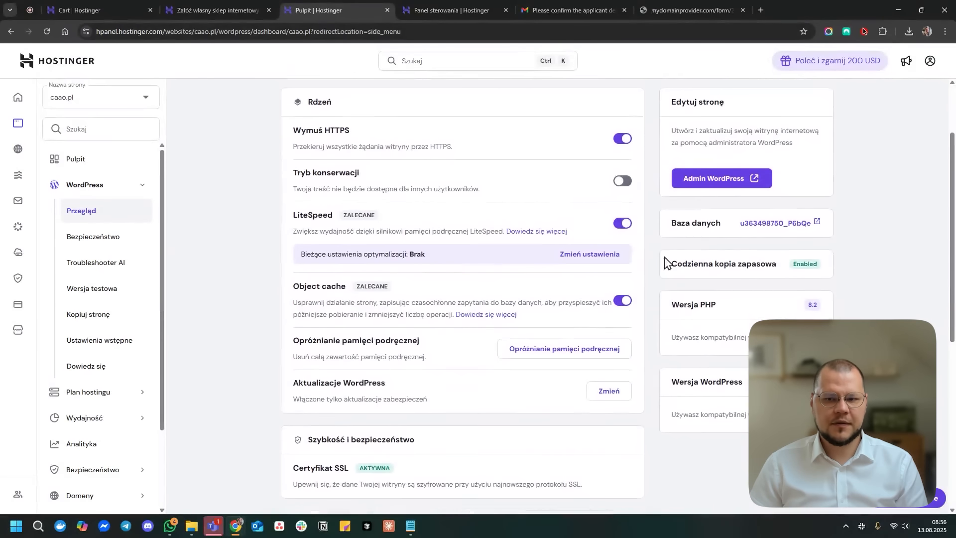
pyautogui.moveTo(670, 261); pyautogui.dragTo(781, 265)
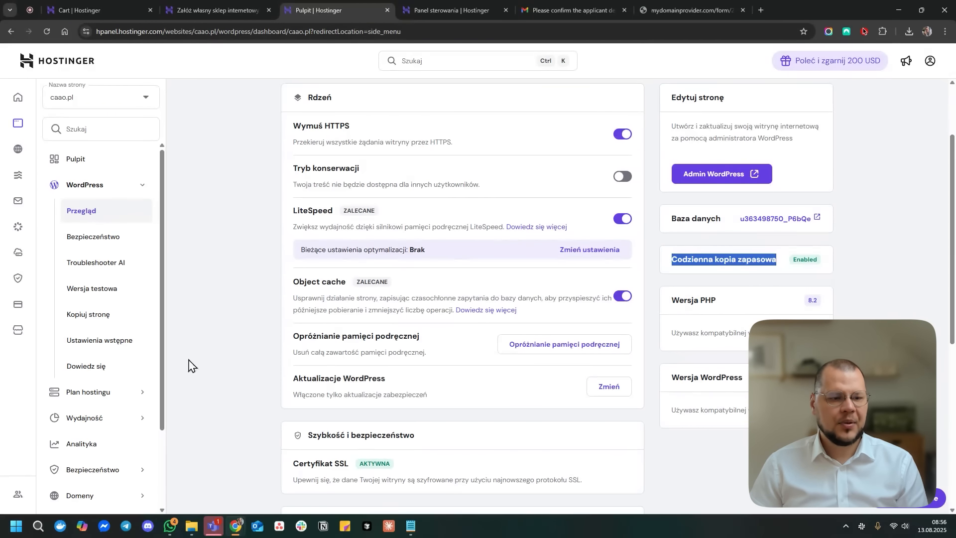
pyautogui.click(98, 474)
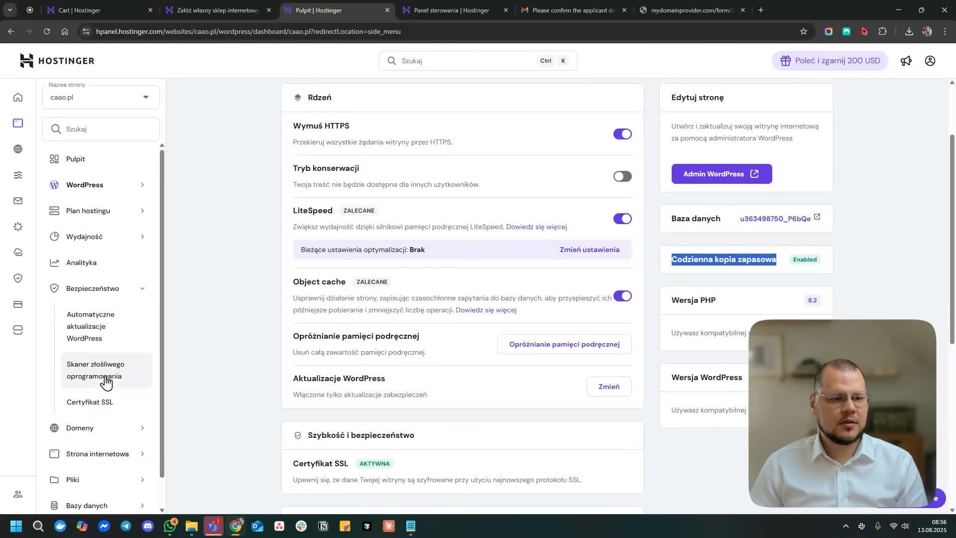
# - Uninstall caao.pl's Lifetime SSL certificate and go back to its Pulpit dashboard
pyautogui.click(101, 406)
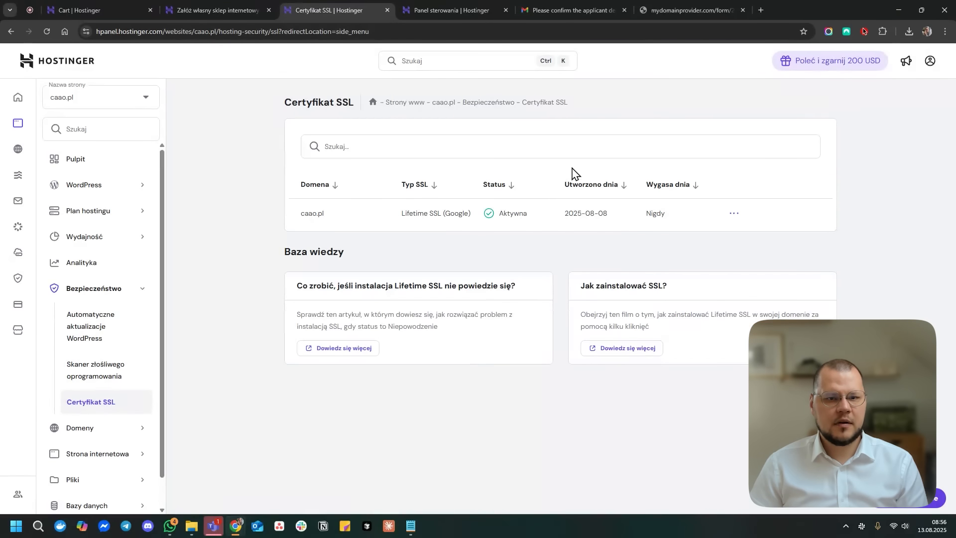
pyautogui.click(734, 214)
pyautogui.click(734, 230)
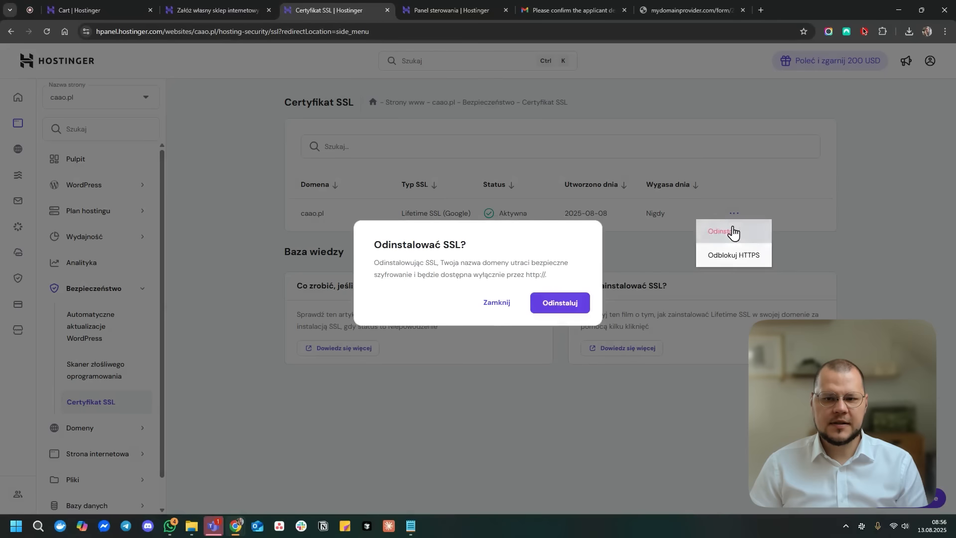
pyautogui.click(561, 306)
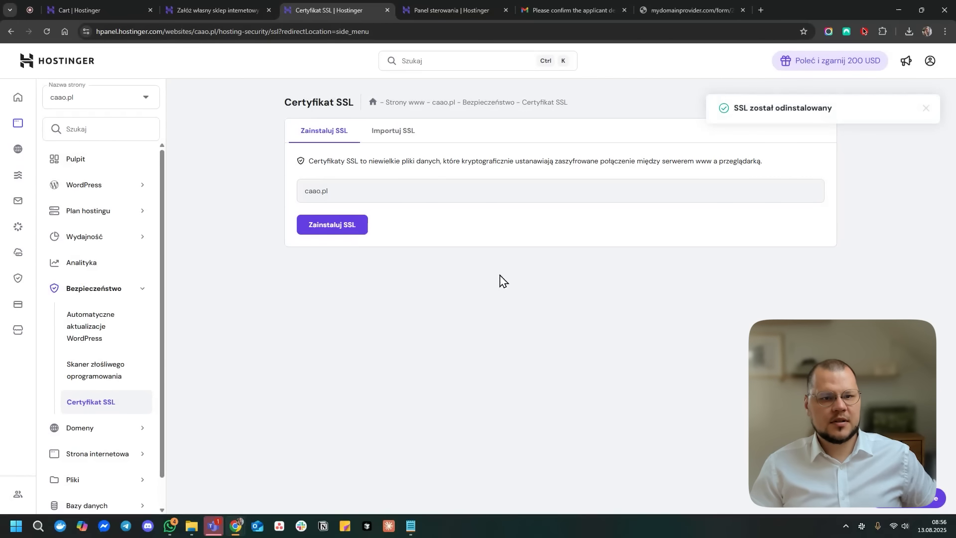
pyautogui.click(80, 159)
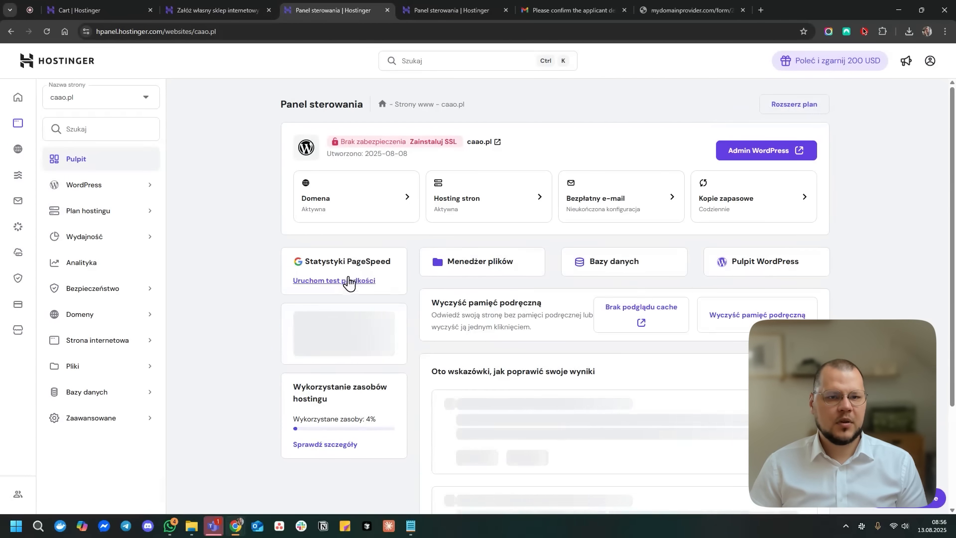
# - Note the unsecured-site warning and find the Certyfikat SSL page via an 'ssl' sidebar search
pyautogui.moveTo(345, 142); pyautogui.dragTo(425, 151)
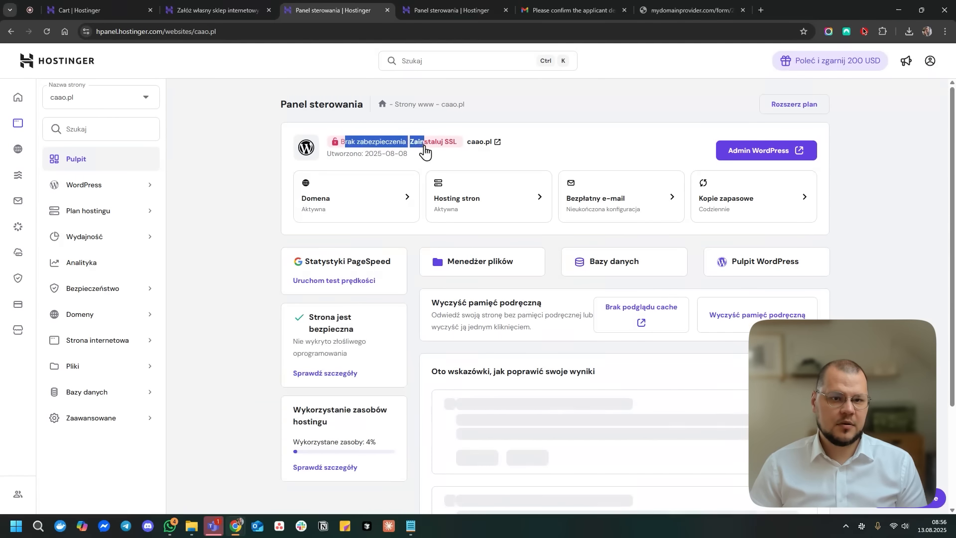
pyautogui.click(427, 148)
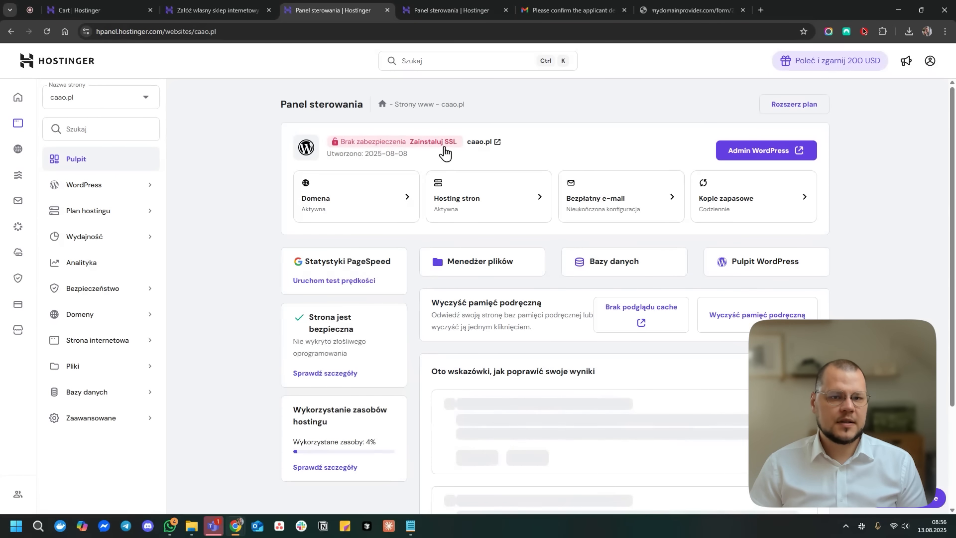
pyautogui.click(120, 129)
pyautogui.write('ss')
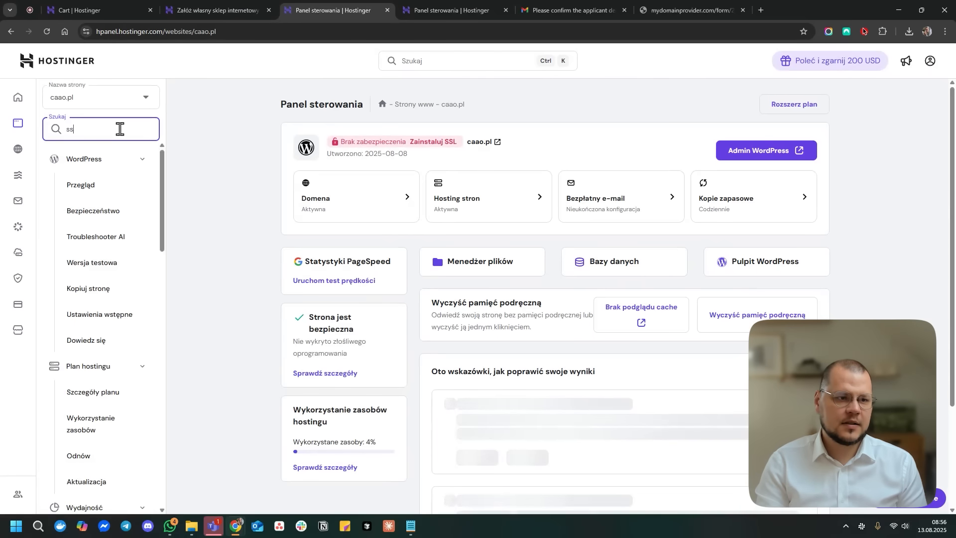
pyautogui.write('l')
pyautogui.click(102, 189)
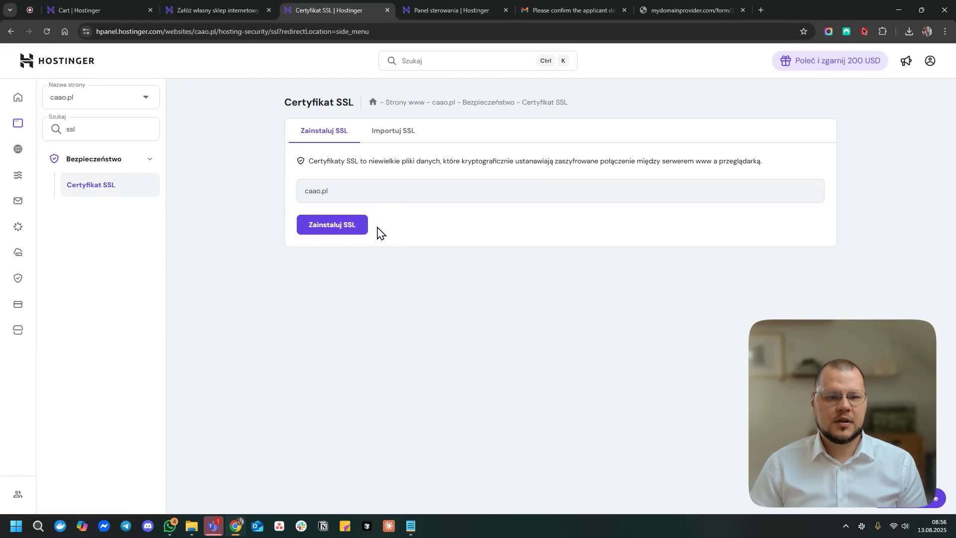
# - Install the Lifetime SSL certificate for caao.pl and clear the sidebar search
pyautogui.click(359, 229)
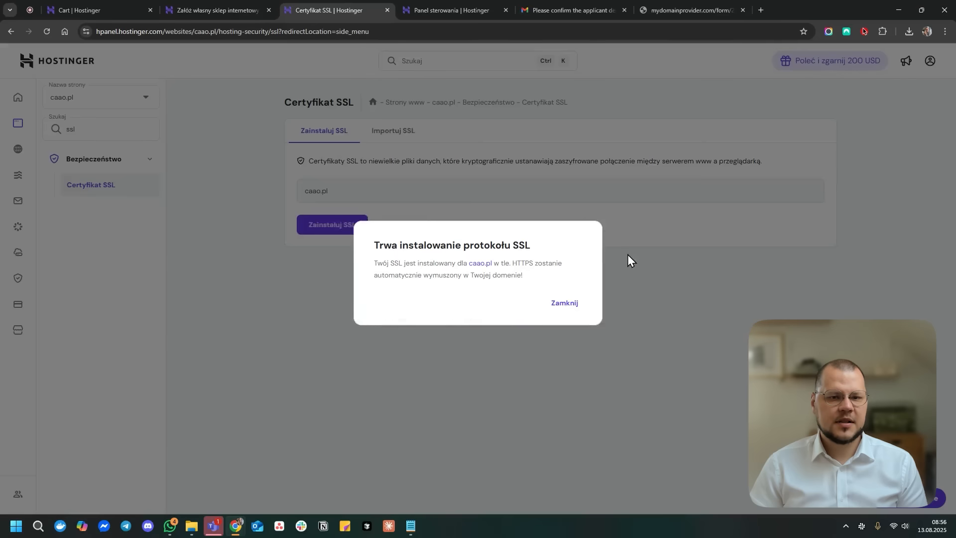
pyautogui.click(571, 307)
pyautogui.moveTo(510, 217)
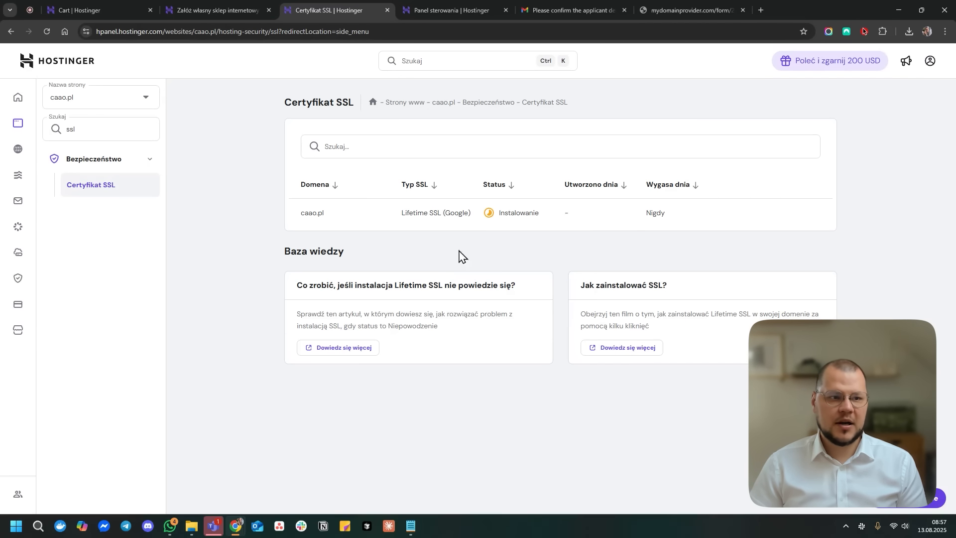
pyautogui.doubleClick(136, 126)
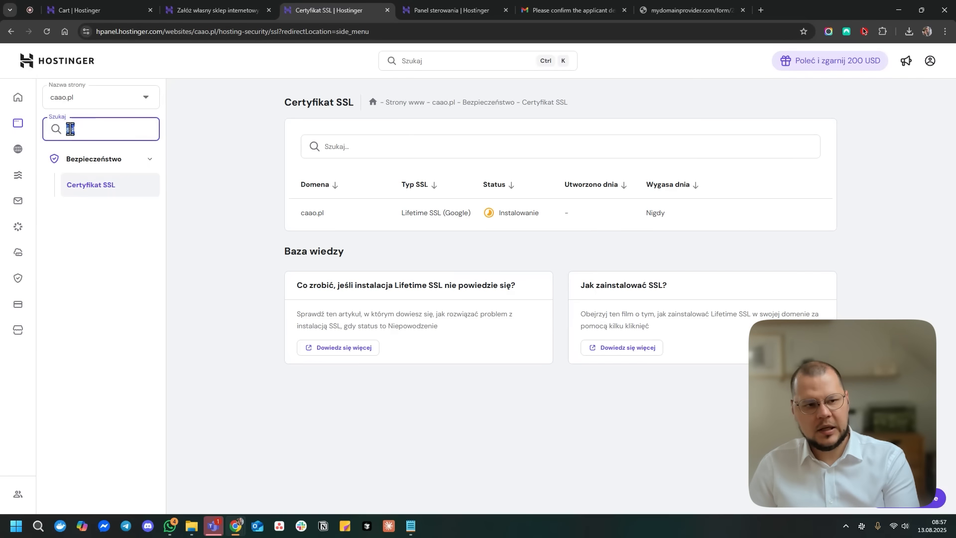
pyautogui.press('BackSpace')
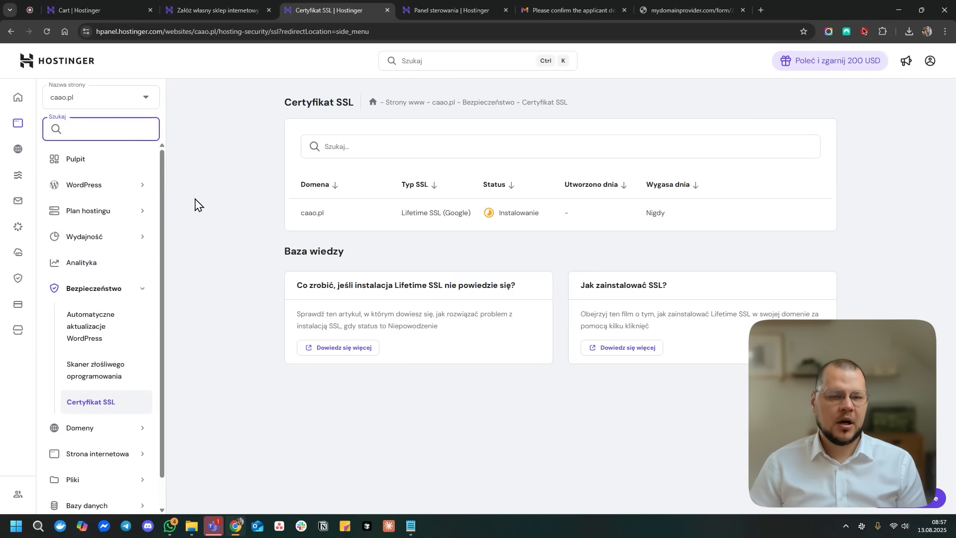
# - Return to caao.pl's Pulpit dashboard and open the Menedżer plików file manager
pyautogui.click(119, 169)
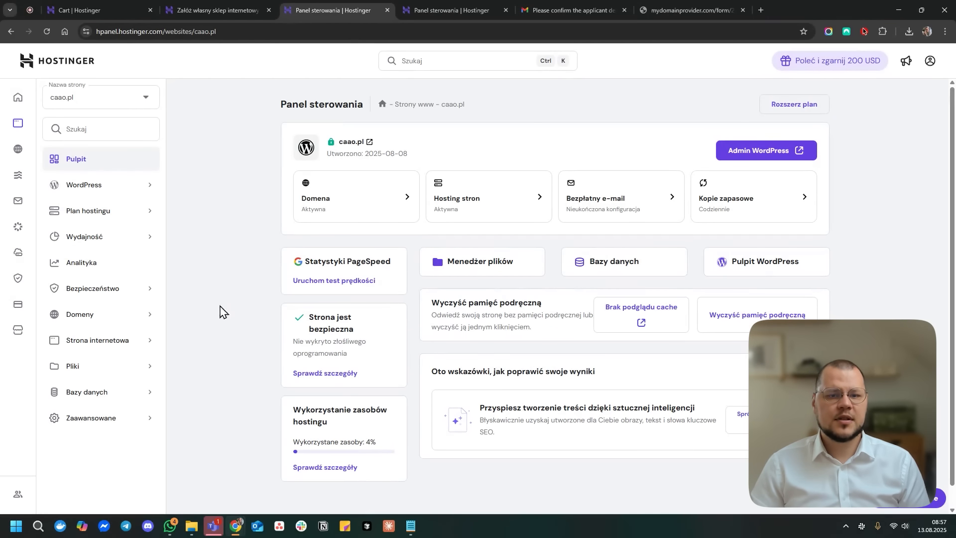
pyautogui.click(491, 262)
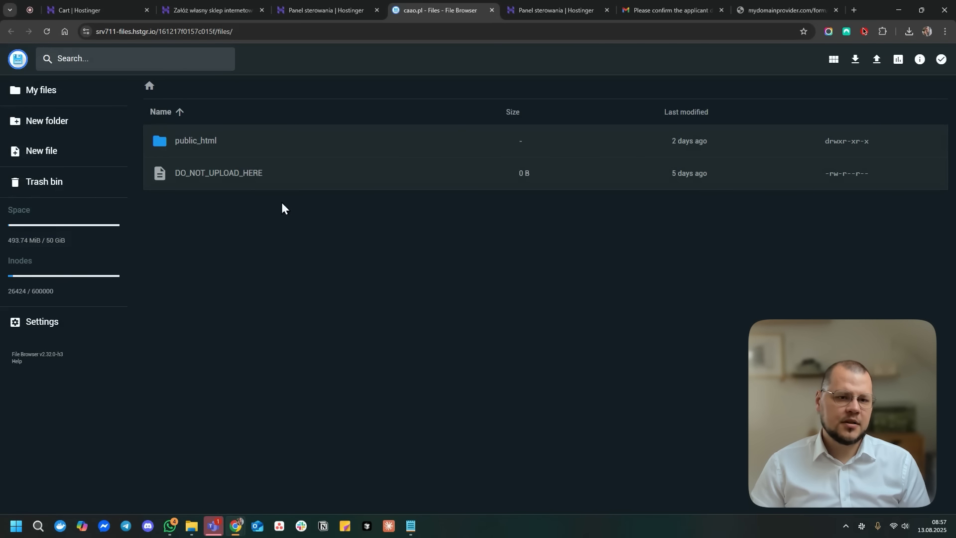
# - Open public_html to browse the WordPress files, then switch to the Cart | Hostinger tab
pyautogui.click(192, 147)
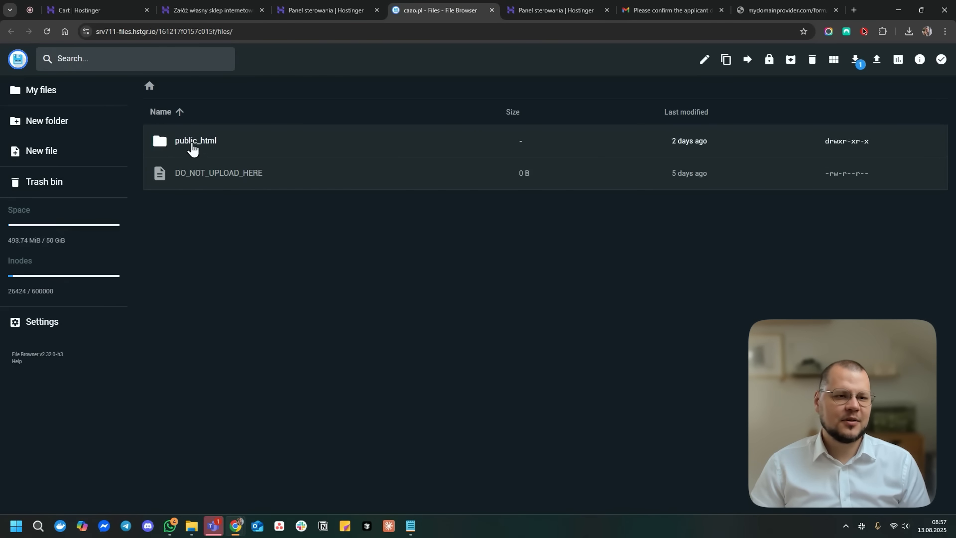
pyautogui.doubleClick(193, 141)
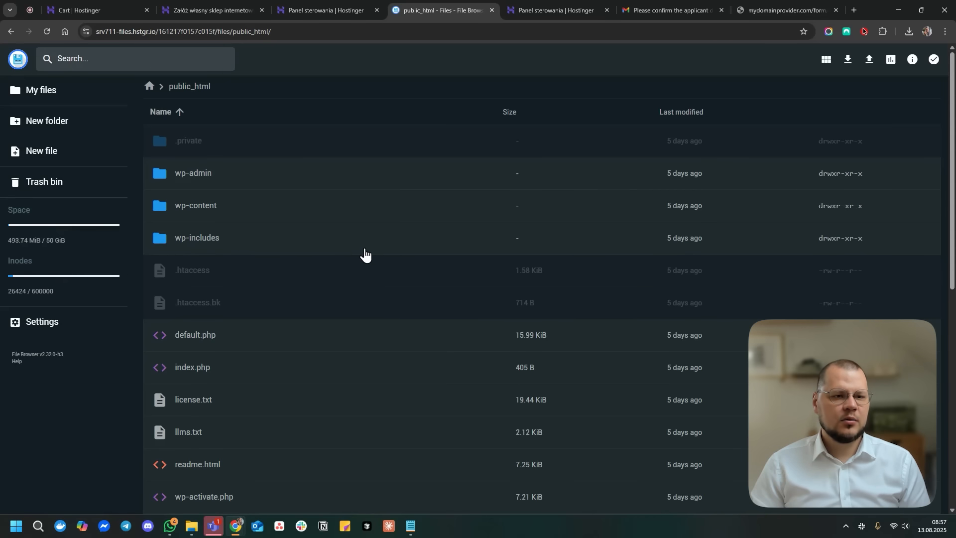
pyautogui.scroll(-7, 201, 164)
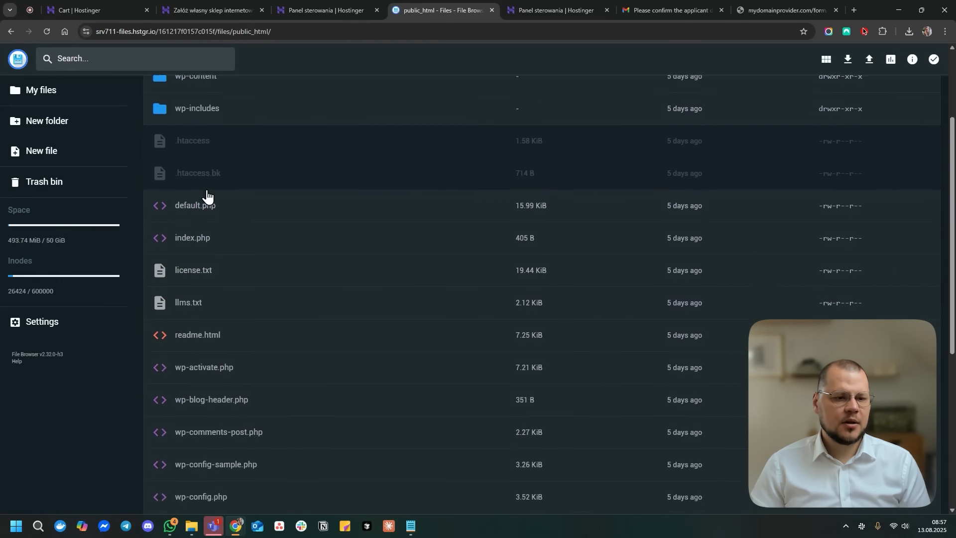
pyautogui.scroll(-2, 239, 282)
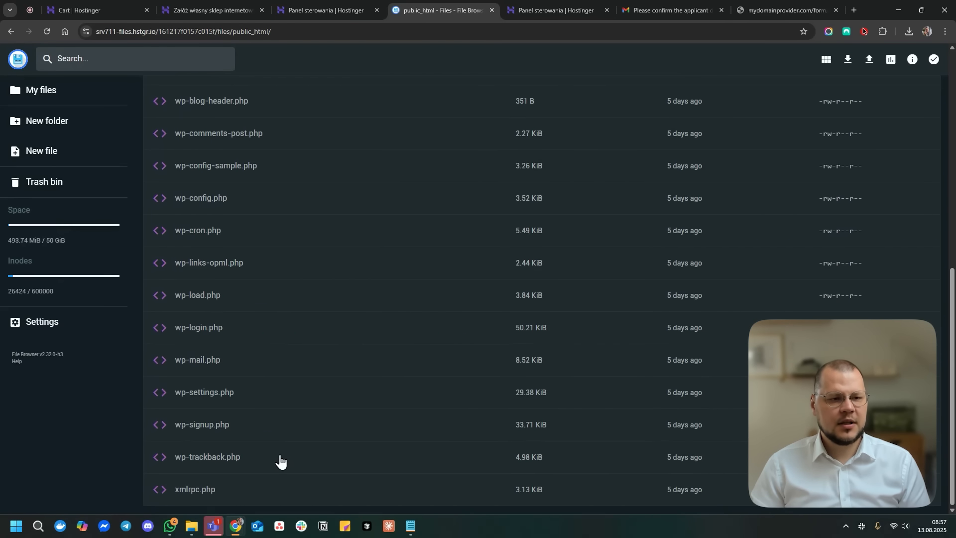
pyautogui.scroll(10, 299, 379)
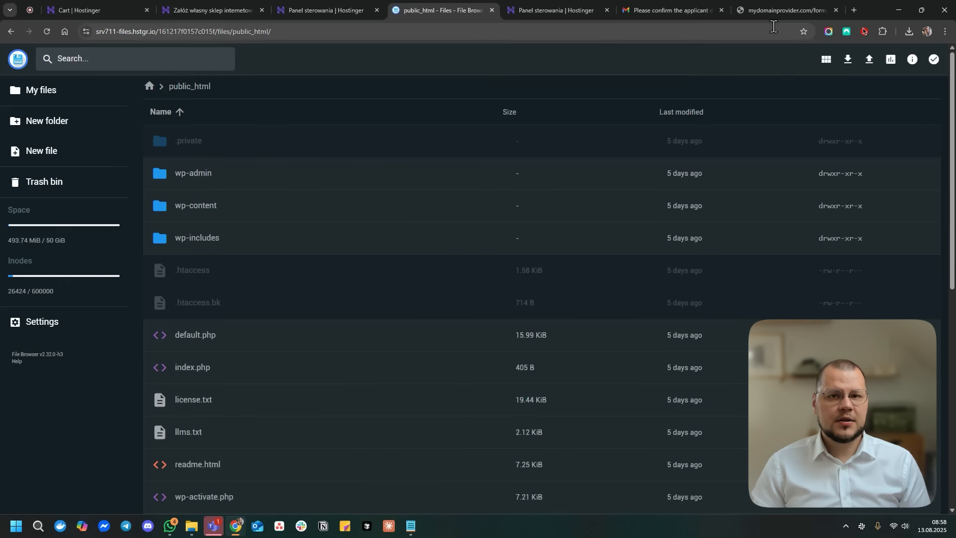
pyautogui.click(103, 6)
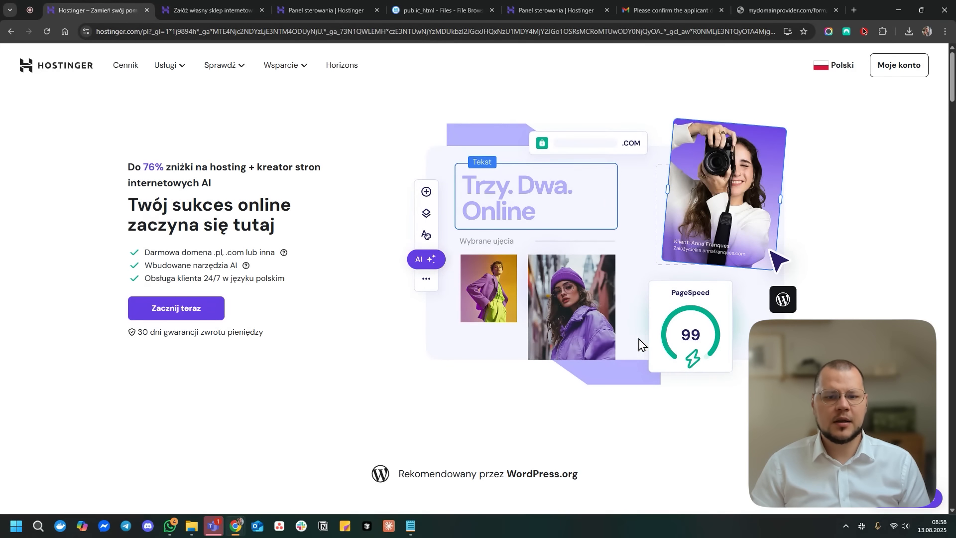
# - Scroll through the Single, Premium, Business and Cloud Startup plan cards, then back to the top
pyautogui.scroll(-2, 693, 455)
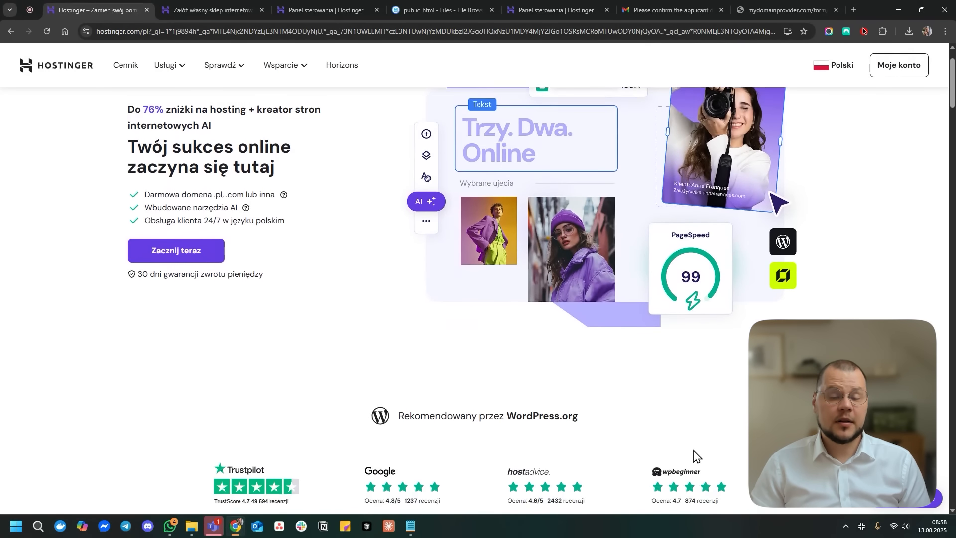
pyautogui.scroll(-3, 692, 453)
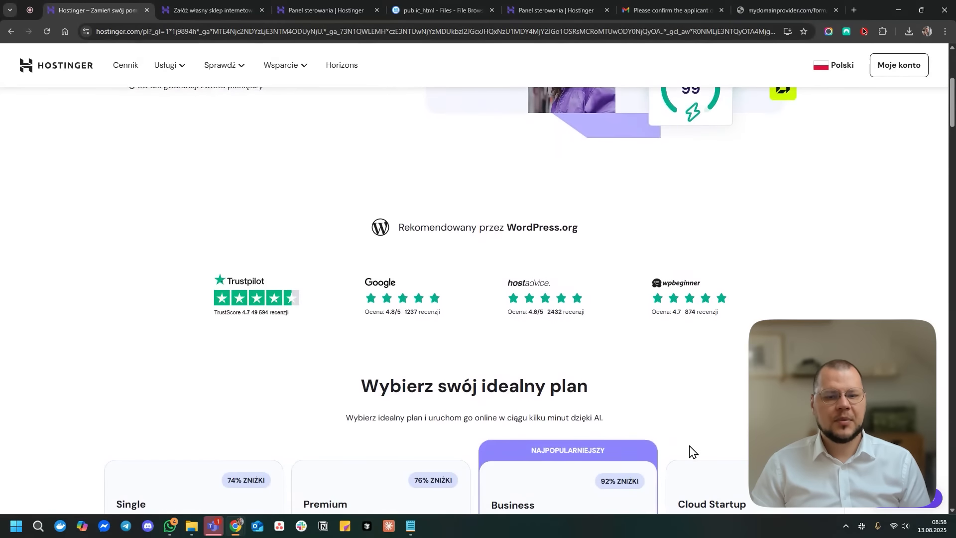
pyautogui.scroll(-3, 683, 437)
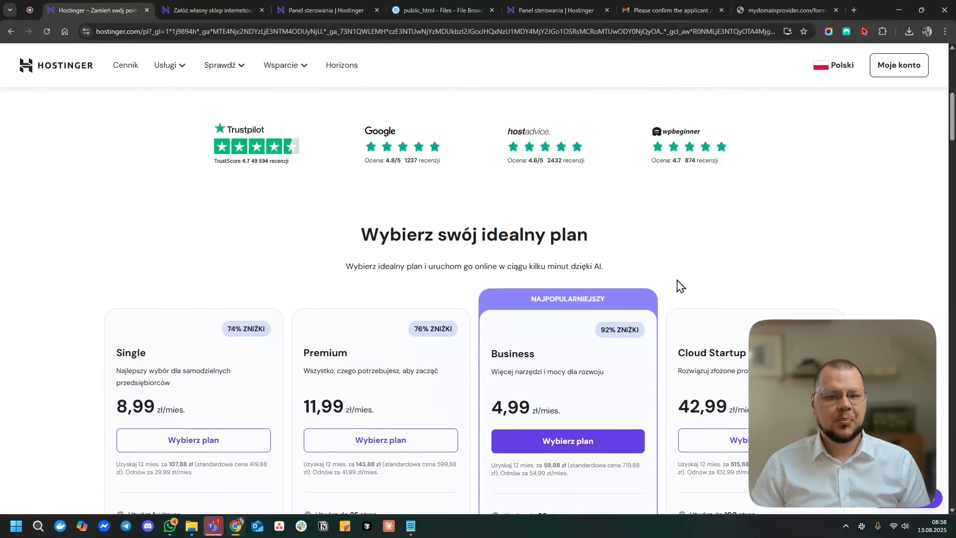
pyautogui.scroll(-8, 677, 287)
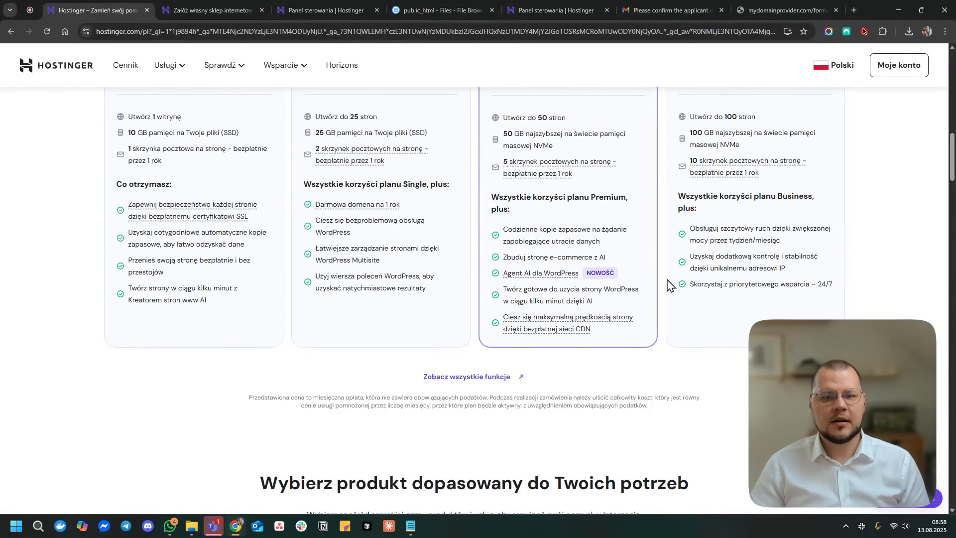
pyautogui.scroll(10, 660, 415)
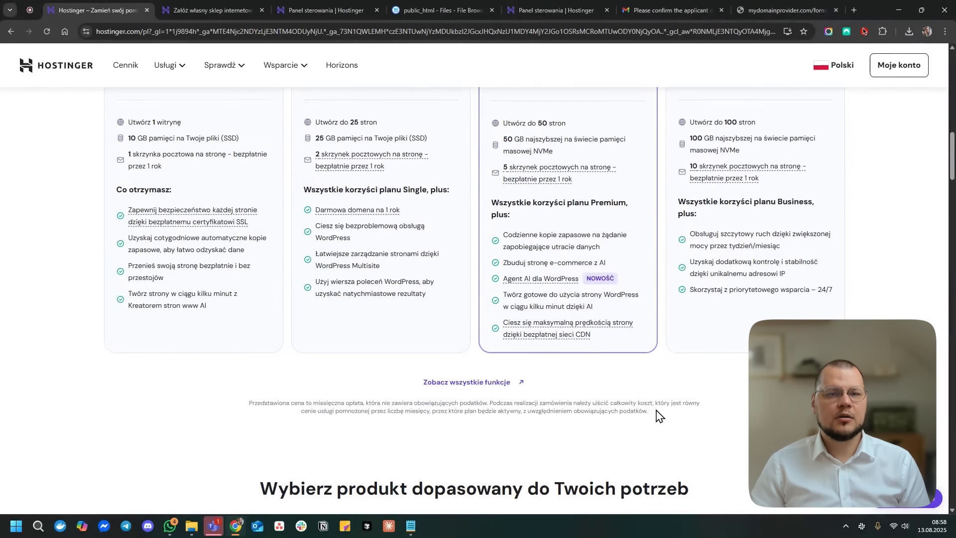
pyautogui.scroll(2, 659, 415)
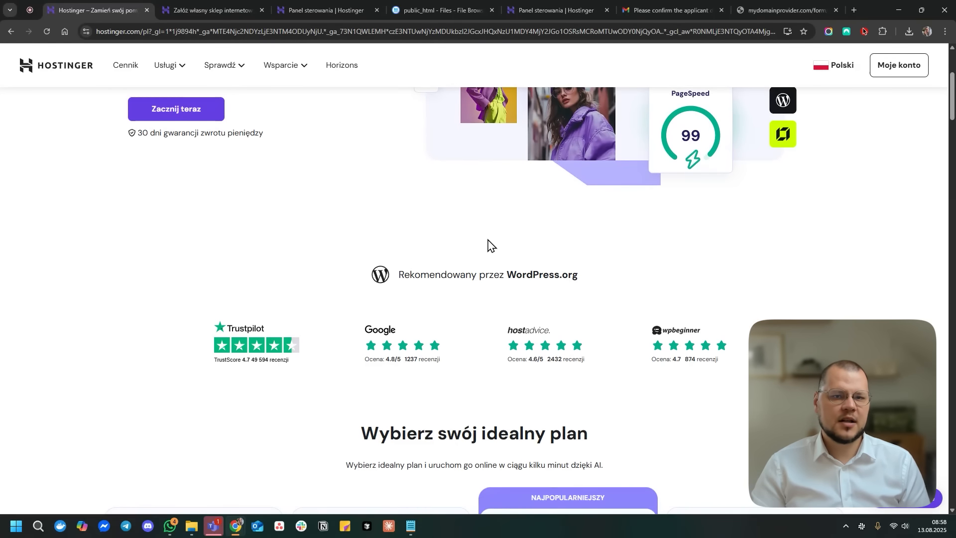
pyautogui.scroll(4, 488, 240)
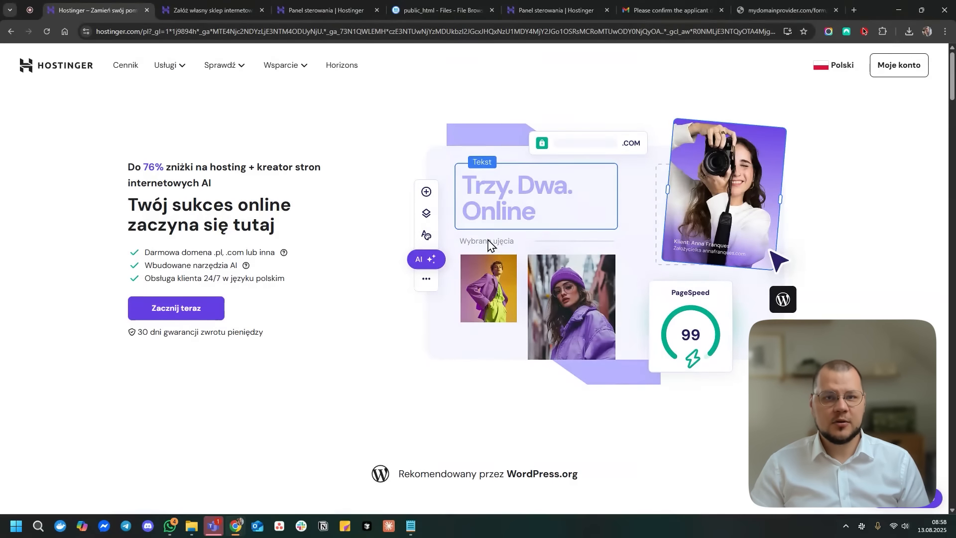